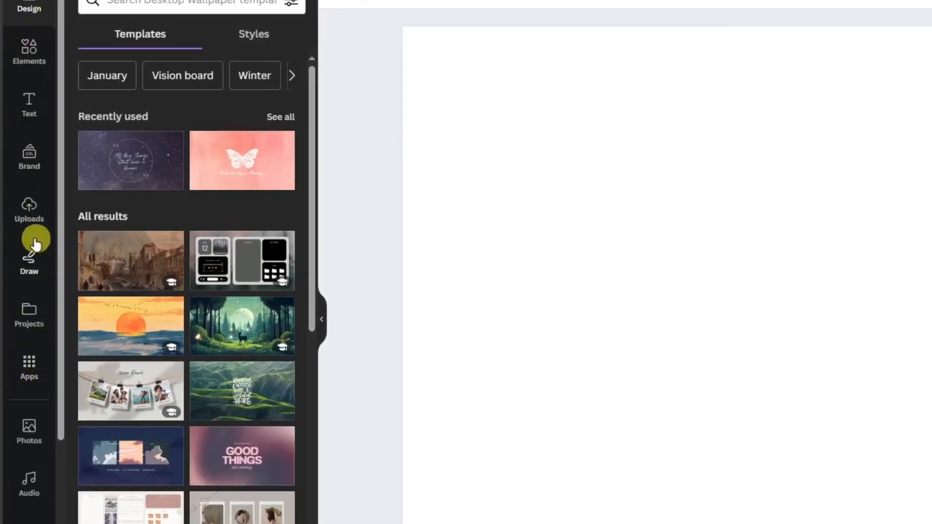
# - Search the elements library for "working out" and limit the results to videos
pyautogui.click(26, 59)
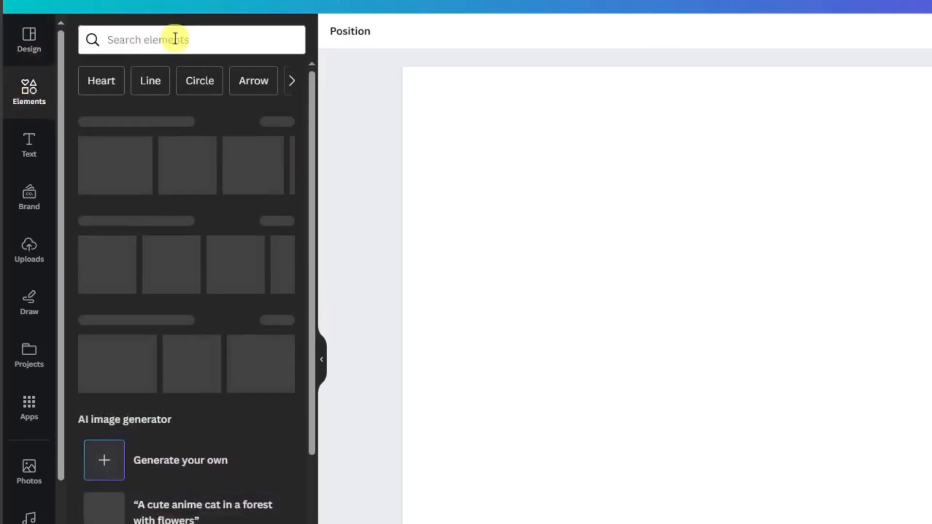
pyautogui.click(175, 2)
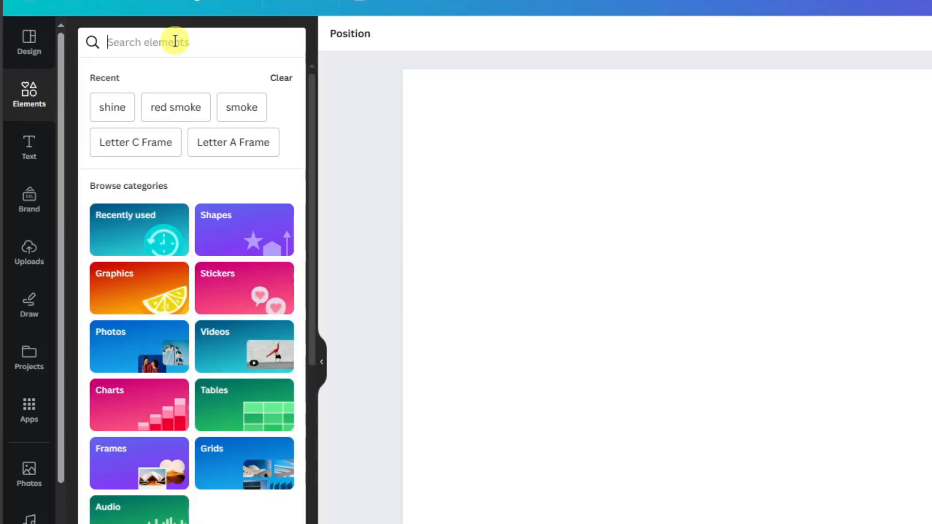
pyautogui.write('working out')
pyautogui.press('Return')
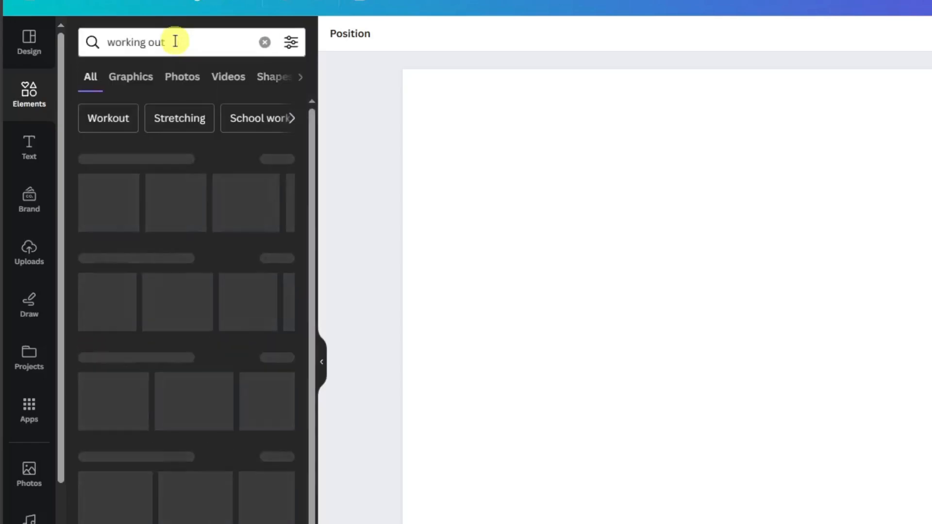
pyautogui.click(228, 78)
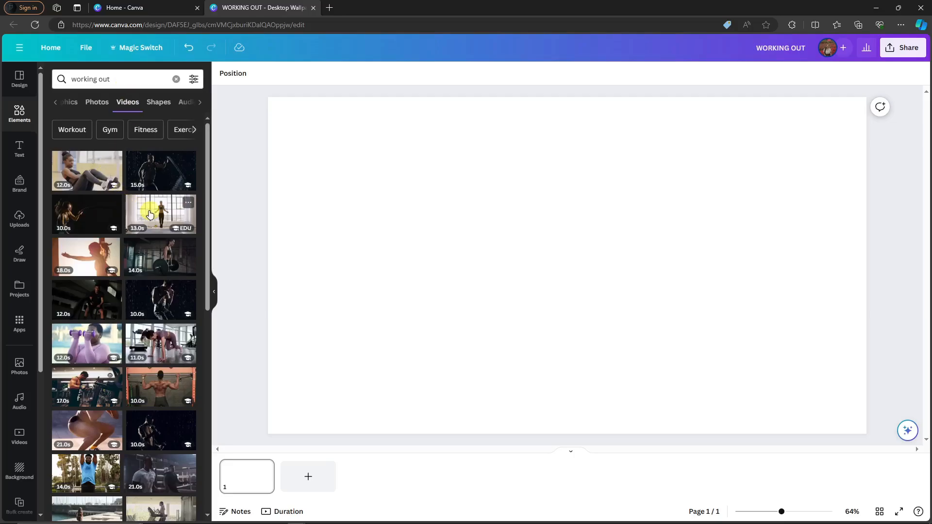
# - Insert the 11.0s video of the man doing push-ups and enlarge it to fill the whole page
pyautogui.scroll(-2, 136, 266)
pyautogui.scroll(-5, 137, 266)
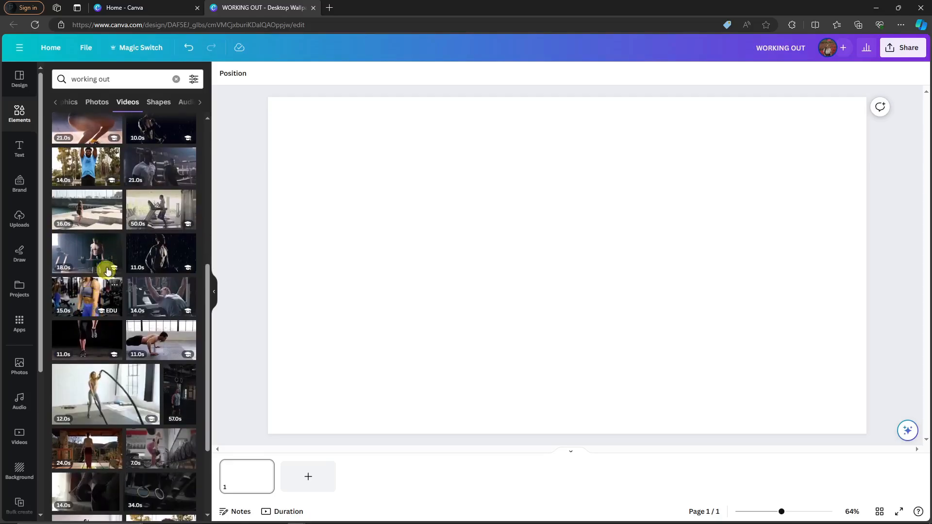
pyautogui.scroll(-1, 113, 261)
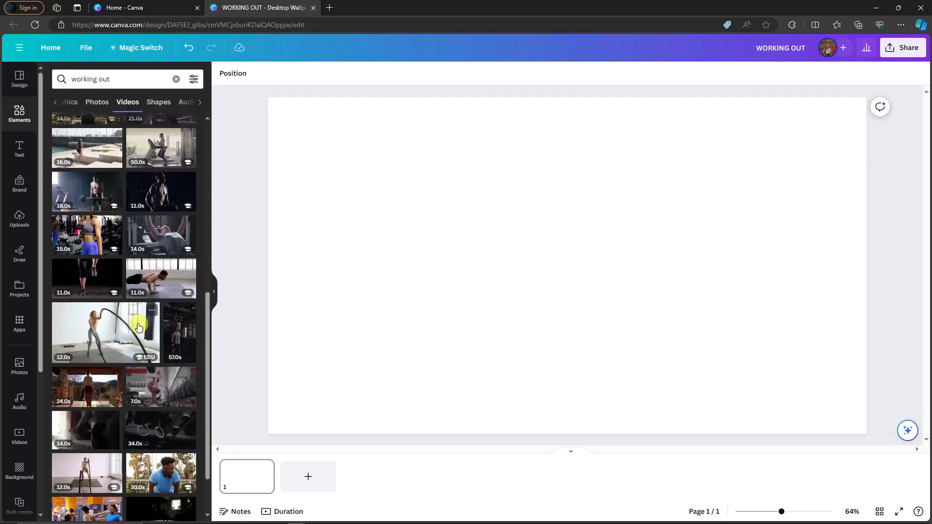
pyautogui.click(153, 280)
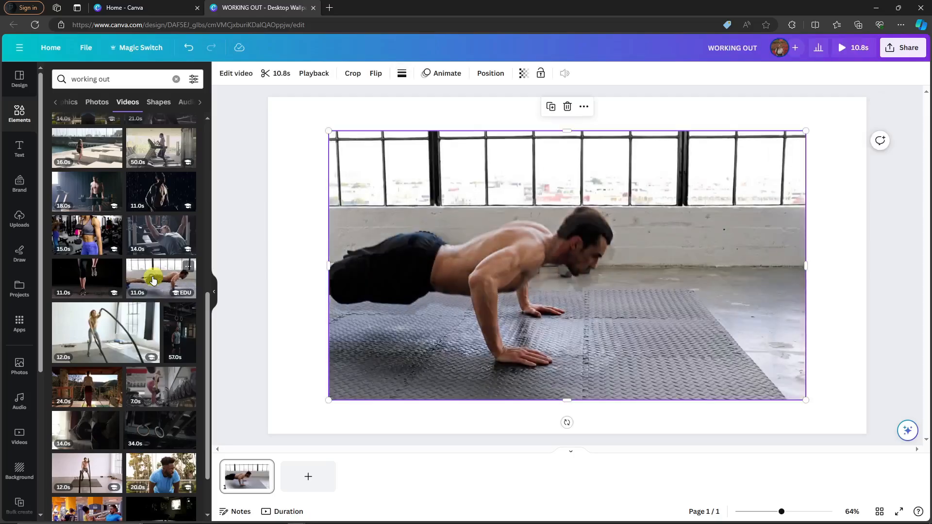
pyautogui.moveTo(392, 196); pyautogui.dragTo(347, 171)
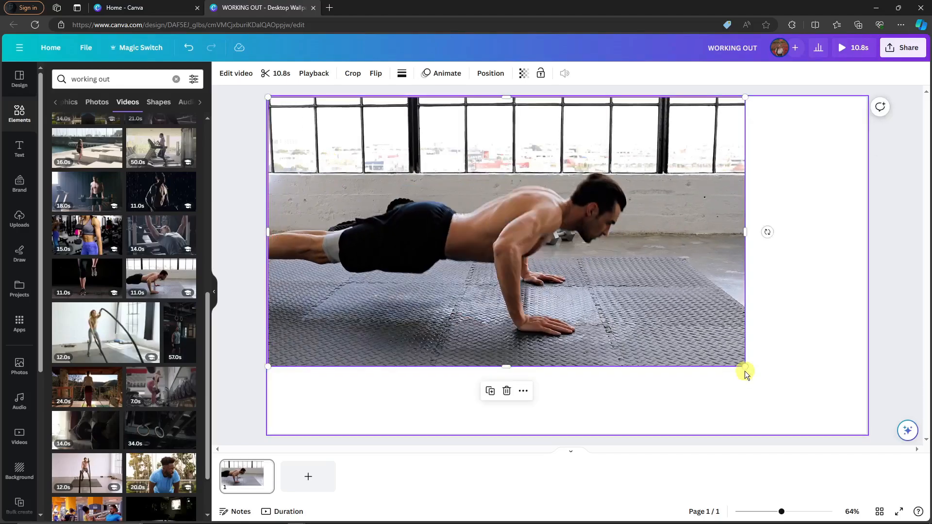
pyautogui.moveTo(745, 368); pyautogui.dragTo(865, 427)
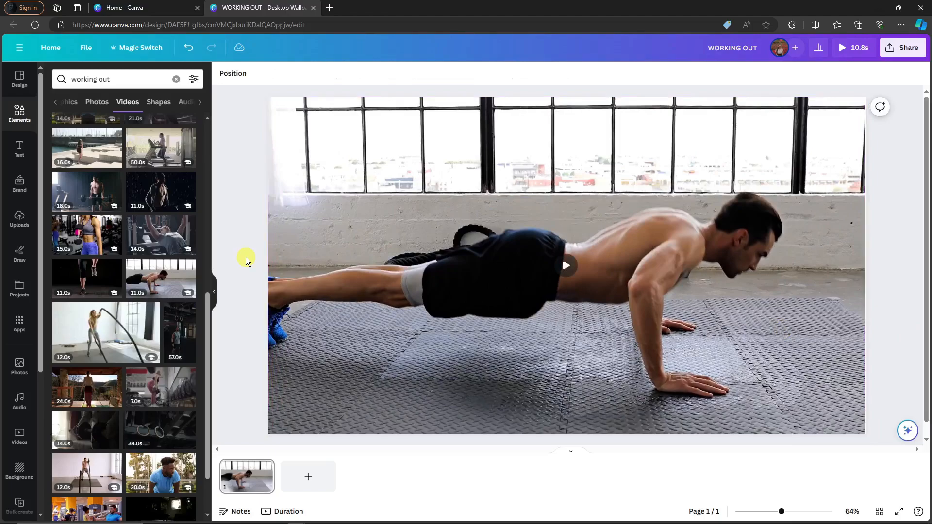
# - Duplicate the push-up video and align the copy exactly over the original so both fill the page
pyautogui.click(411, 183)
pyautogui.rightClick(412, 182)
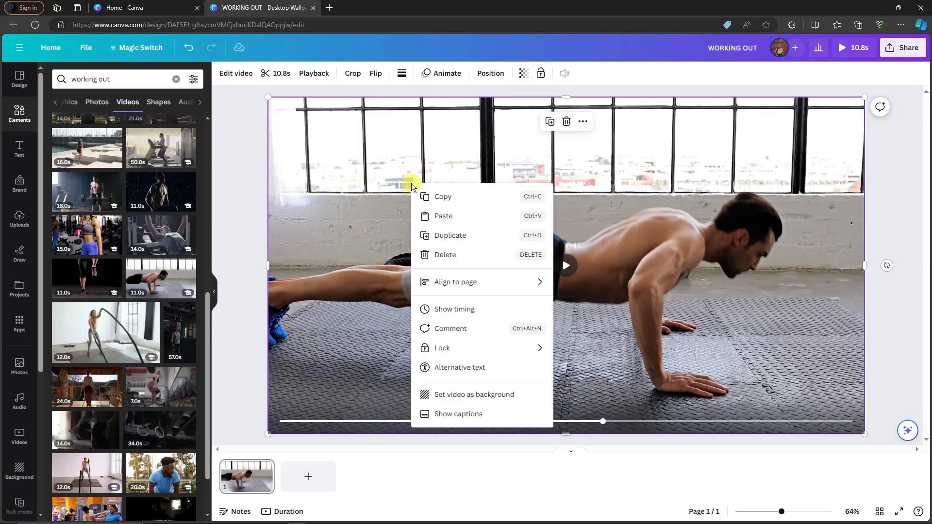
pyautogui.click(448, 234)
pyautogui.moveTo(399, 160)
pyautogui.mouseDown()
pyautogui.moveTo(433, 198)
pyautogui.moveTo(387, 152)
pyautogui.moveTo(395, 155)
pyautogui.mouseUp()
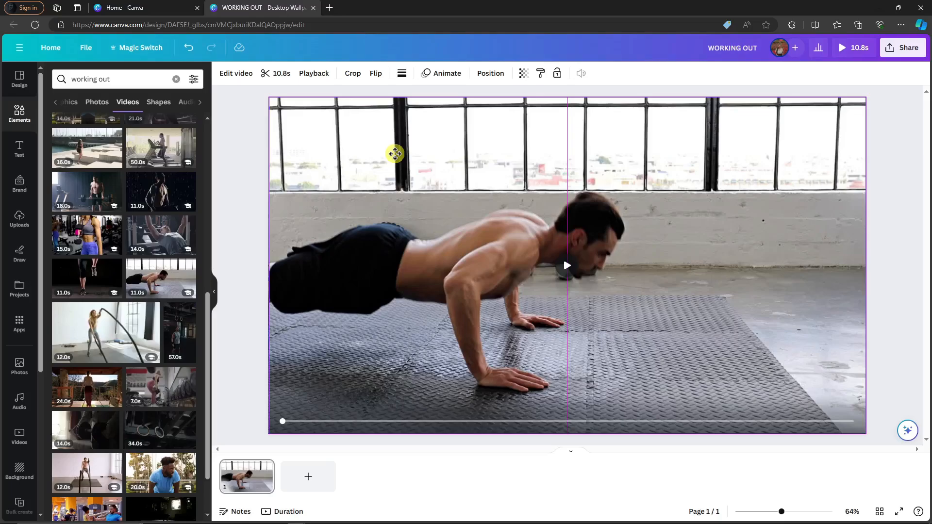
pyautogui.moveTo(395, 155); pyautogui.dragTo(395, 154)
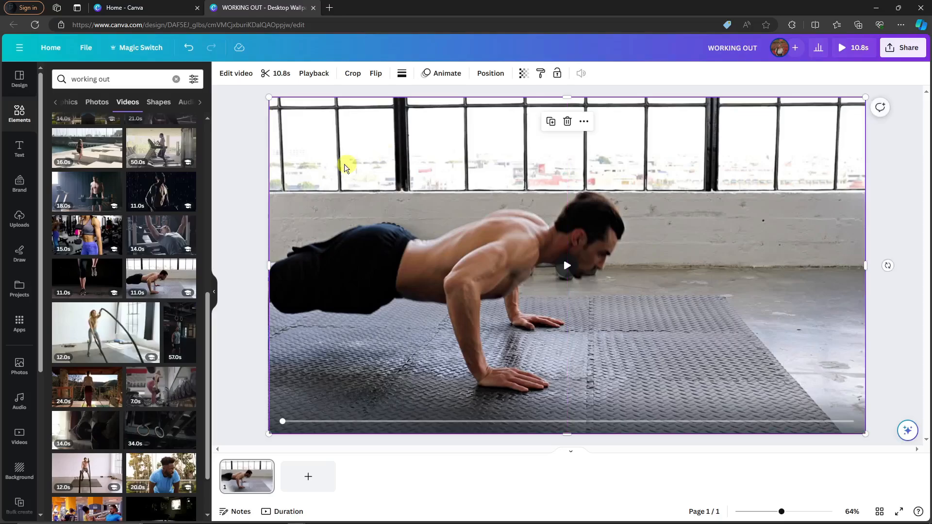
pyautogui.click(225, 128)
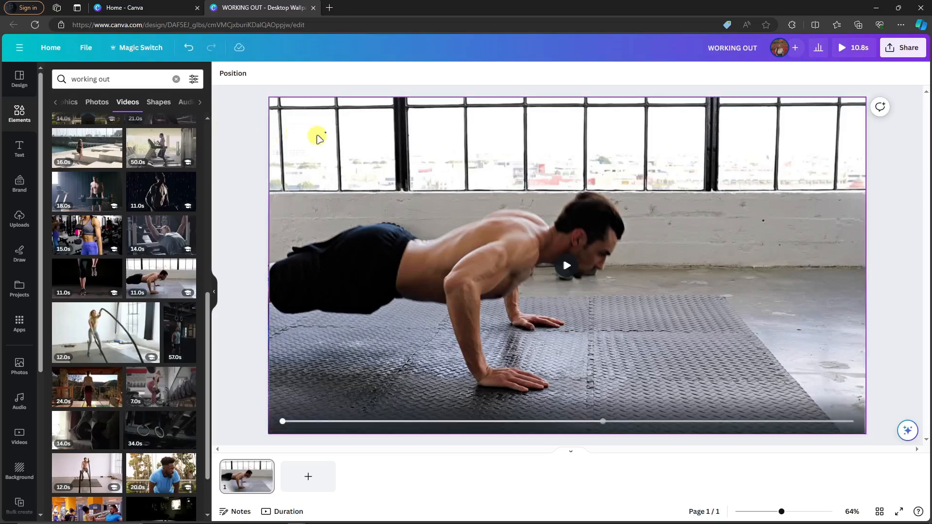
pyautogui.click(291, 150)
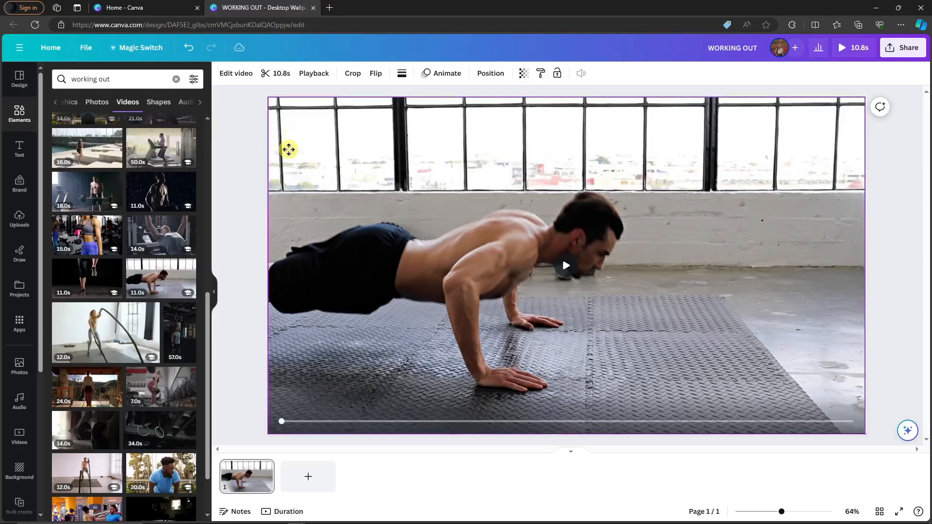
pyautogui.click(225, 142)
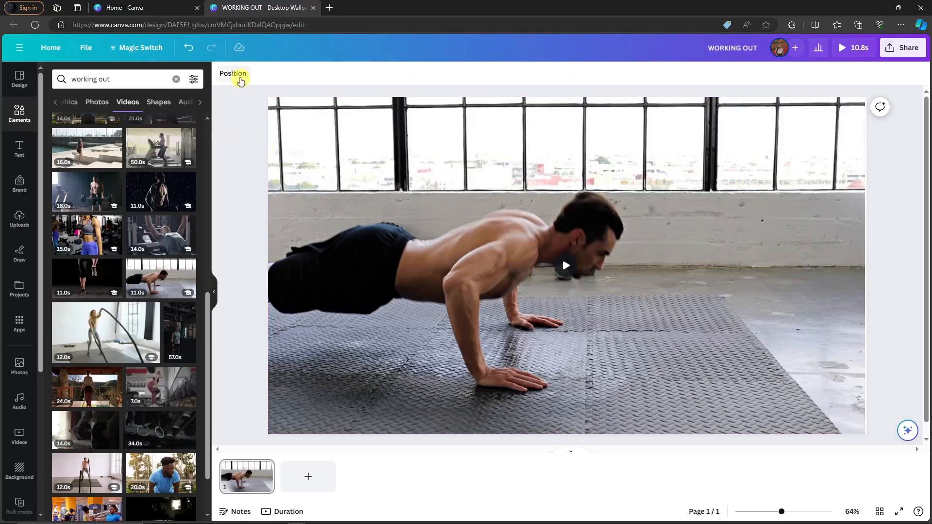
# - Select the upper of the two video layers and remove its background with Background Remover
pyautogui.click(237, 75)
pyautogui.click(153, 142)
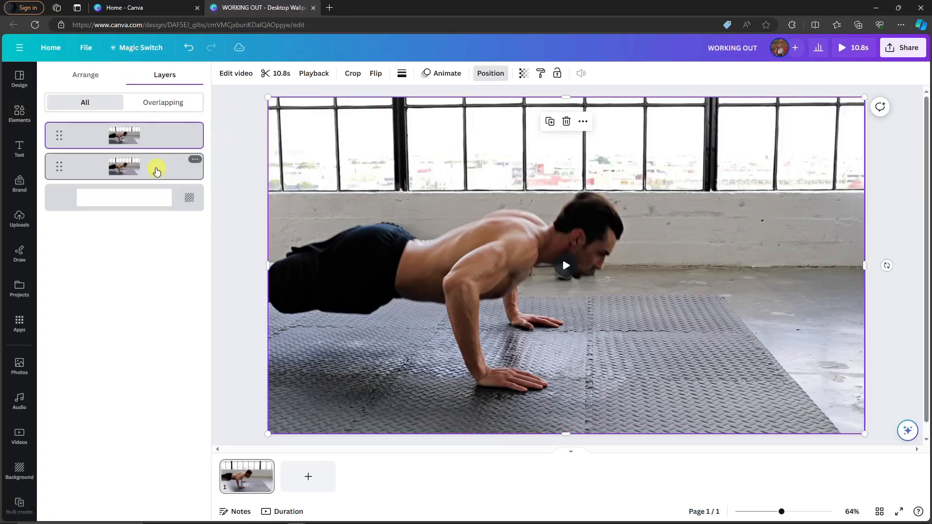
pyautogui.click(156, 168)
pyautogui.click(162, 143)
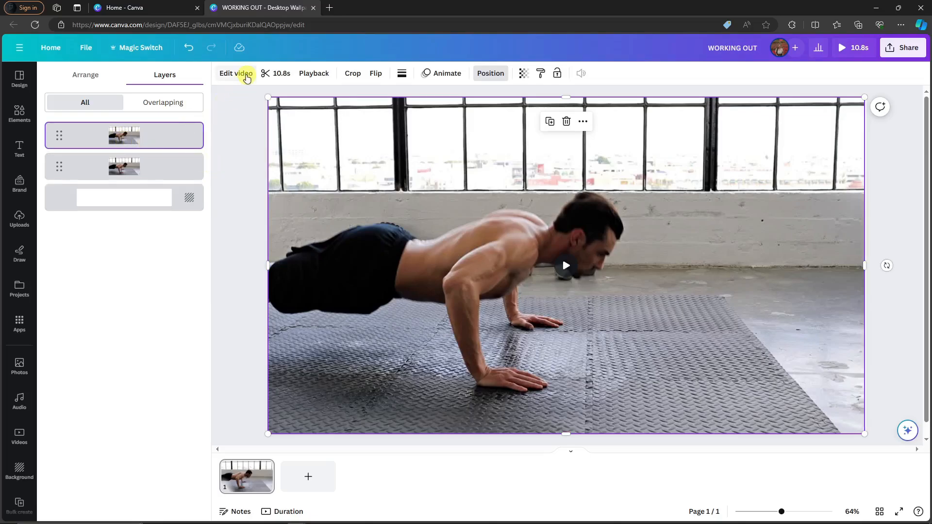
pyautogui.click(244, 74)
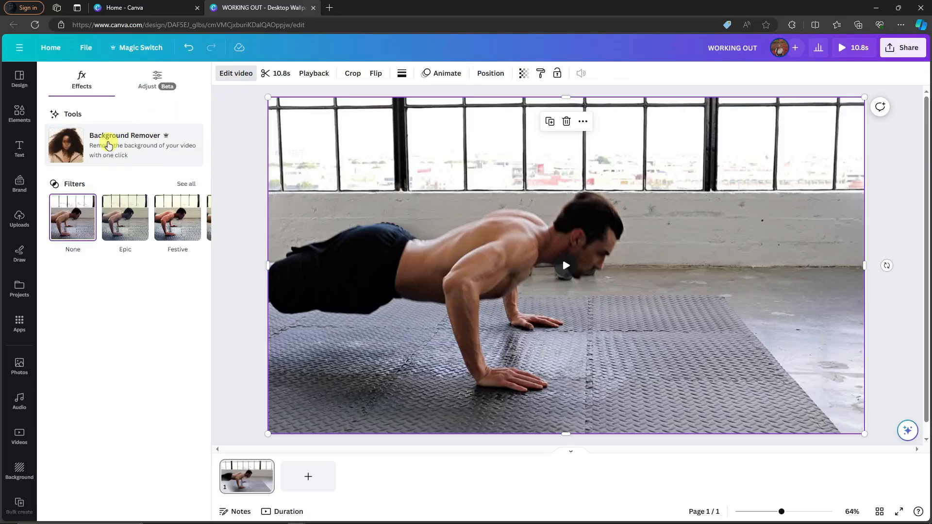
pyautogui.click(109, 144)
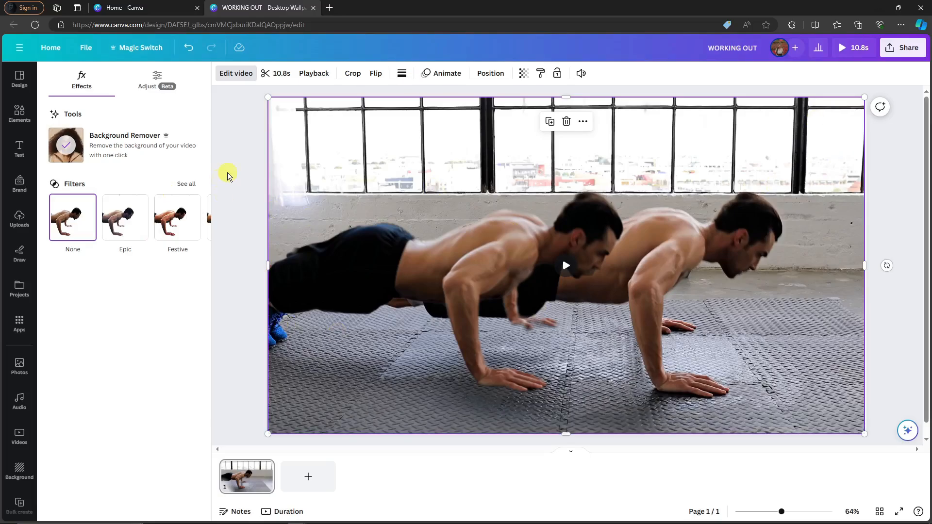
# - Compare the background-free video layer with the original video layer in the layer list
pyautogui.click(249, 164)
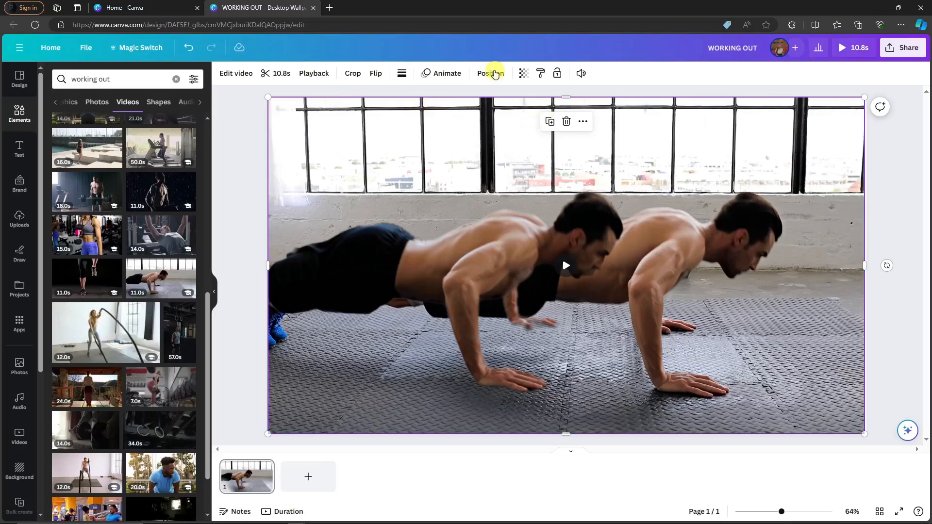
pyautogui.click(491, 73)
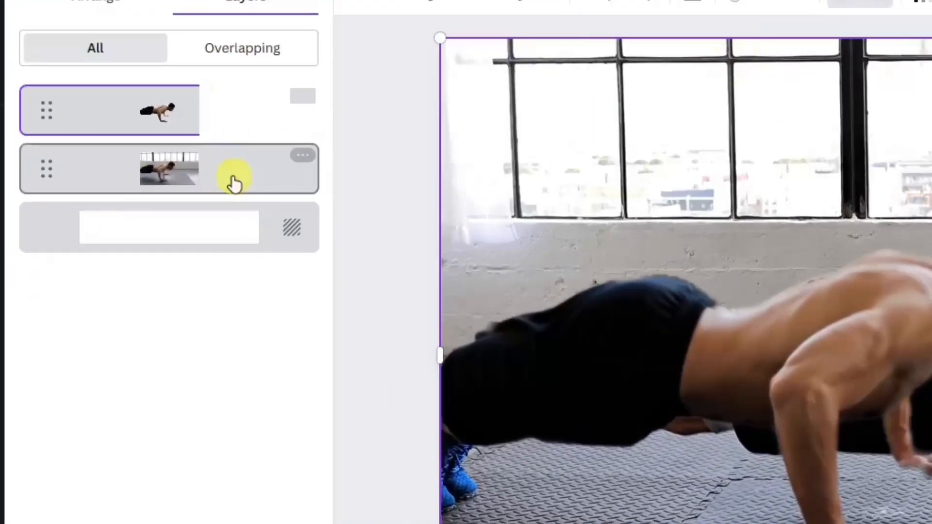
pyautogui.click(163, 171)
pyautogui.click(144, 134)
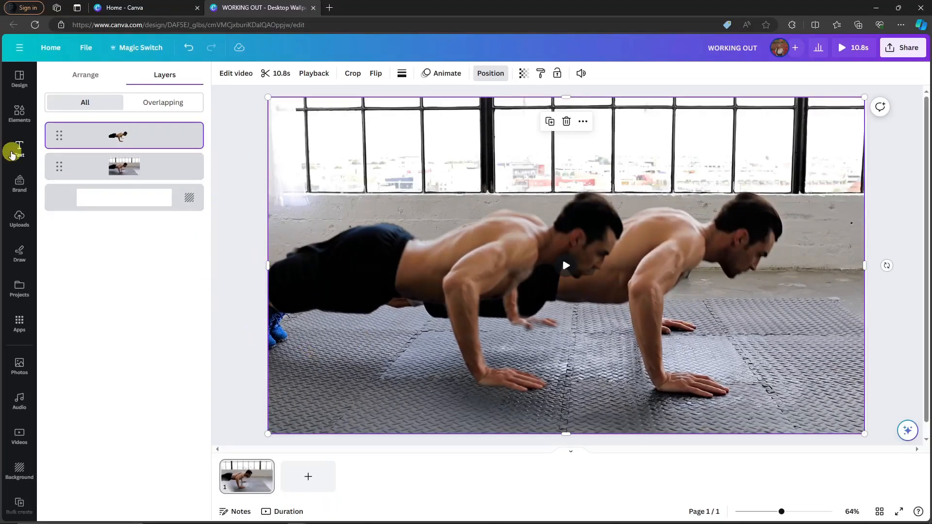
# - Add a heading to the page with the text "WORKING OUT"
pyautogui.click(12, 149)
pyautogui.click(132, 193)
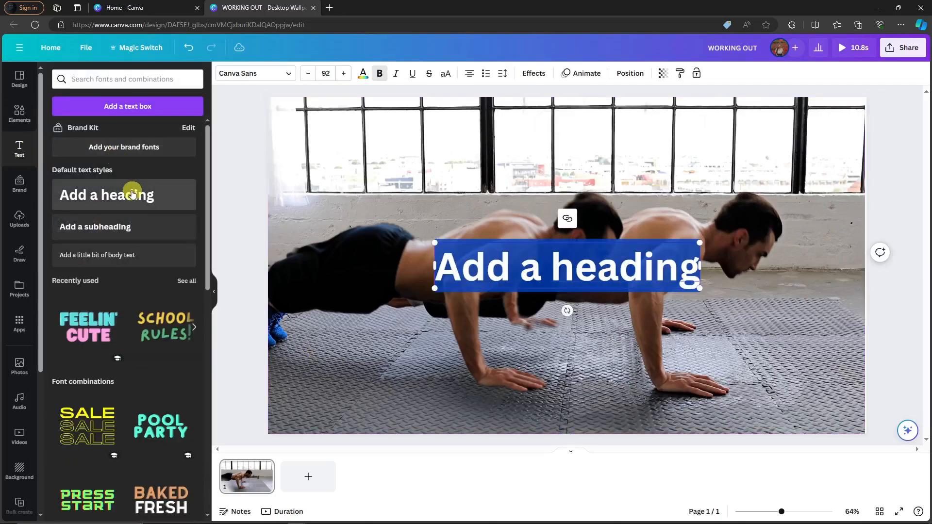
pyautogui.write('WORKING OUT')
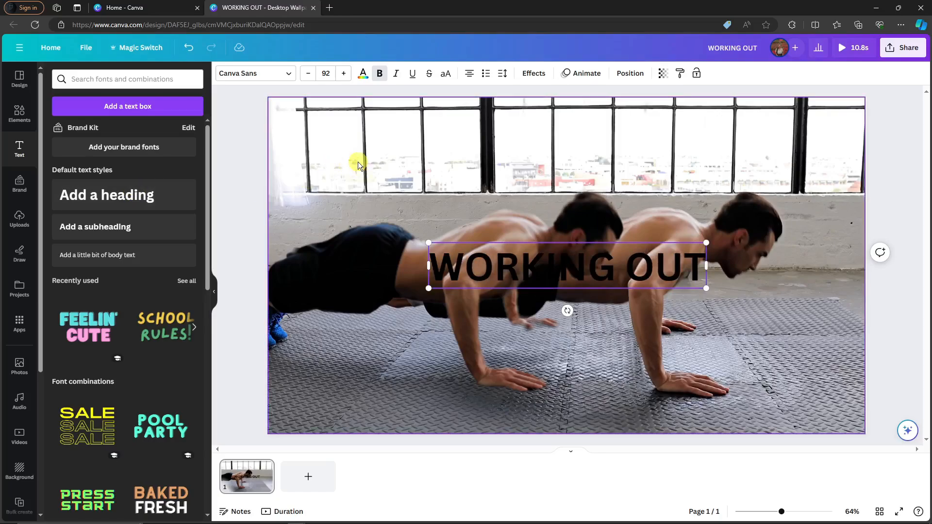
pyautogui.click(292, 77)
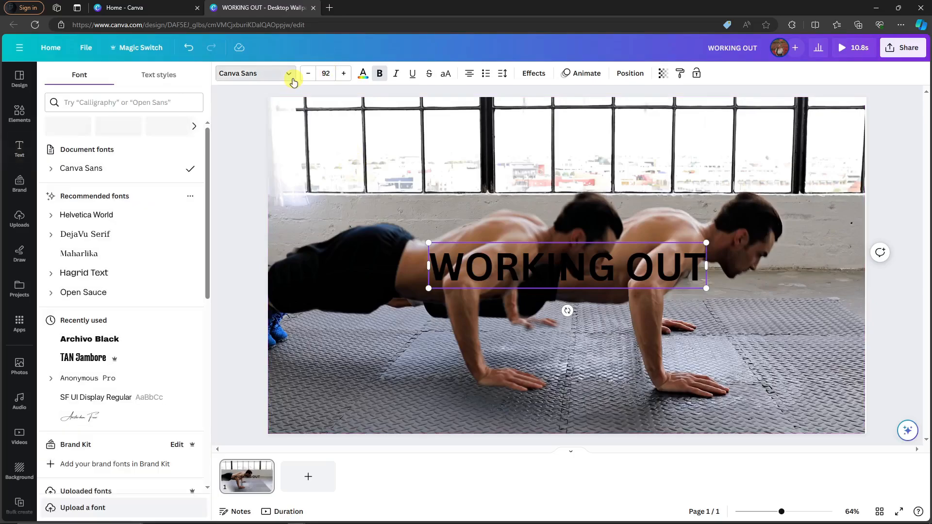
pyautogui.click(291, 76)
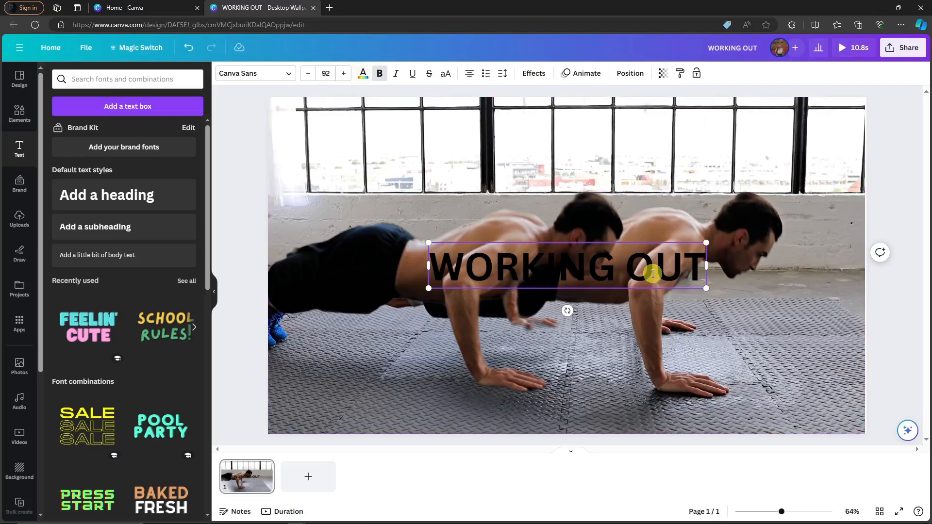
# - Enlarge the "WORKING OUT" heading to font size 180 and place it across the middle of the page
pyautogui.moveTo(712, 297); pyautogui.dragTo(847, 335)
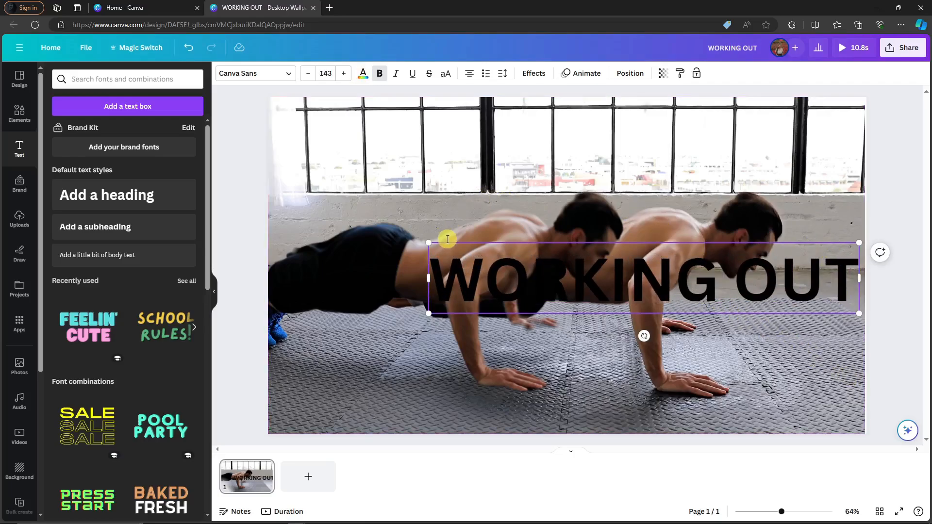
pyautogui.click(311, 307)
pyautogui.click(563, 277)
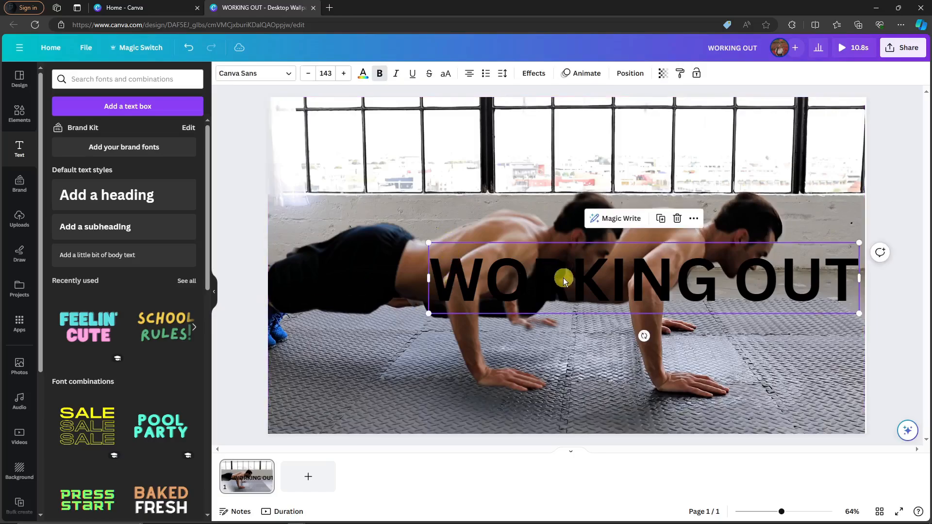
pyautogui.moveTo(568, 277); pyautogui.dragTo(486, 265)
pyautogui.moveTo(775, 302); pyautogui.dragTo(853, 347)
pyautogui.moveTo(760, 285); pyautogui.dragTo(701, 272)
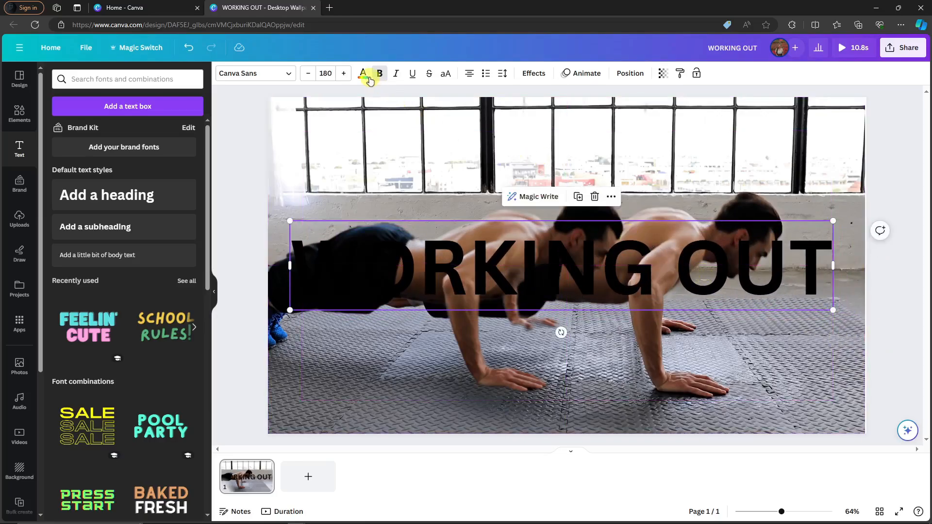
# - Change the colour of the "WORKING OUT" heading to the default solid red
pyautogui.doubleClick(395, 255)
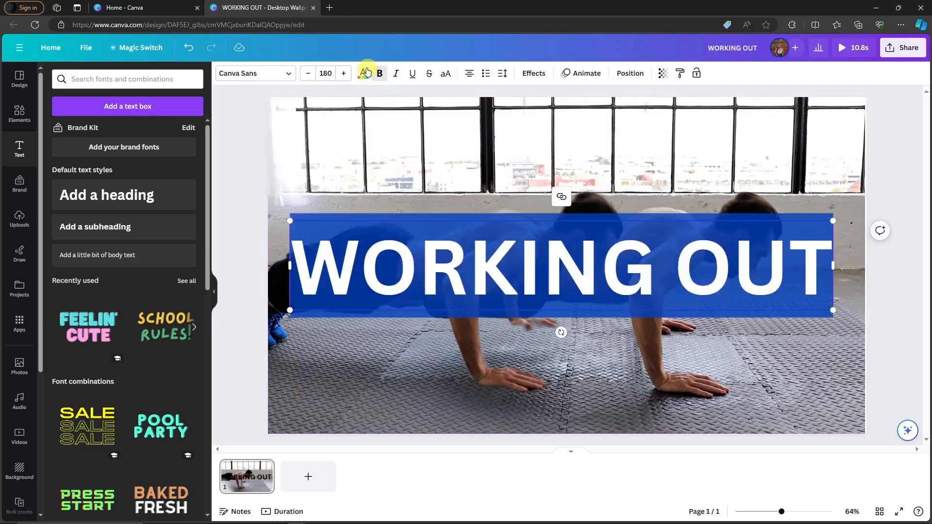
pyautogui.click(363, 73)
pyautogui.click(56, 291)
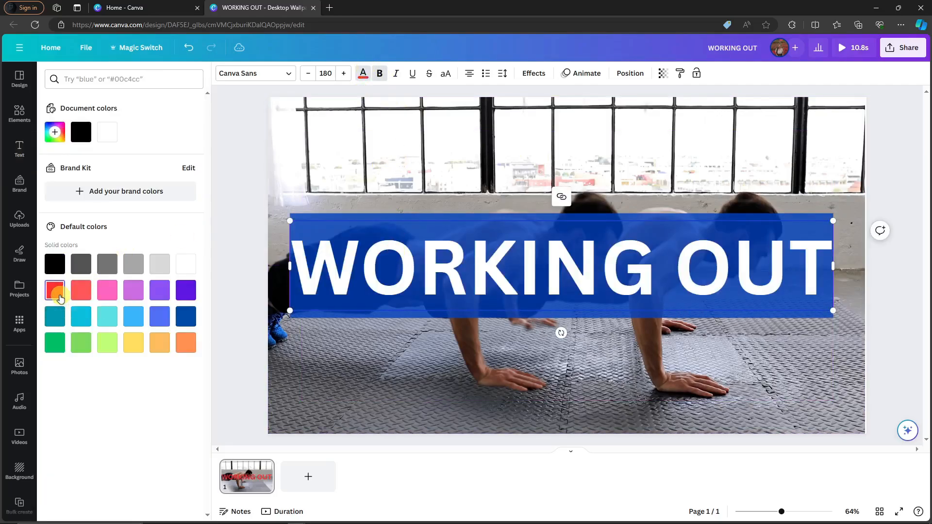
pyautogui.click(241, 146)
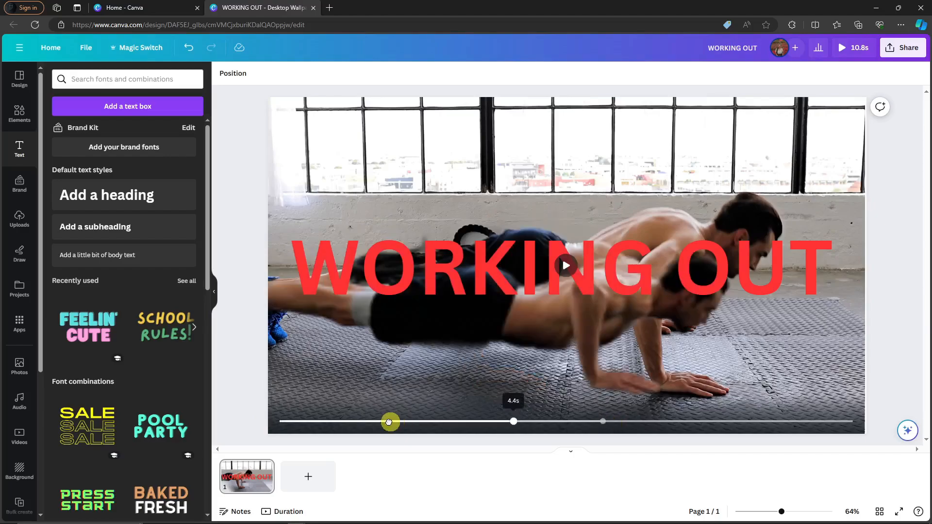
# - Preview the video with the heading over it and return to the editor
pyautogui.click(860, 45)
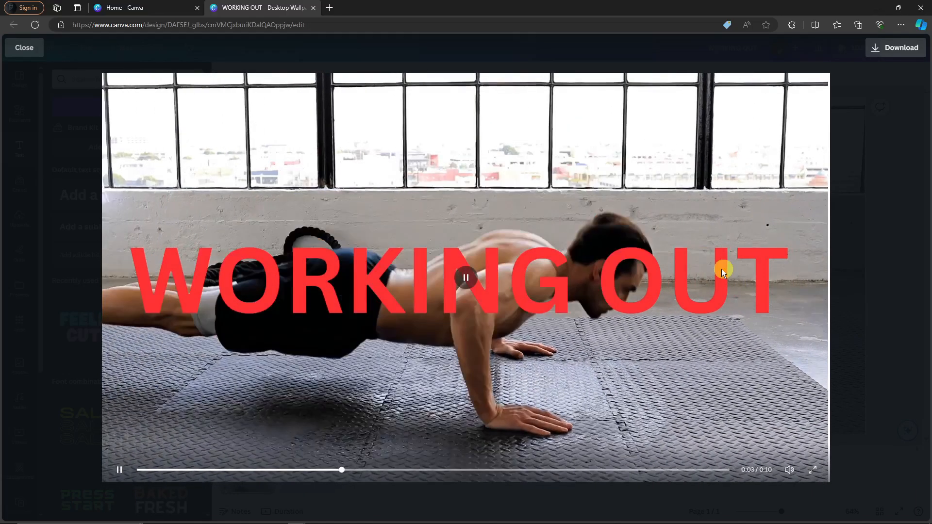
pyautogui.click(896, 242)
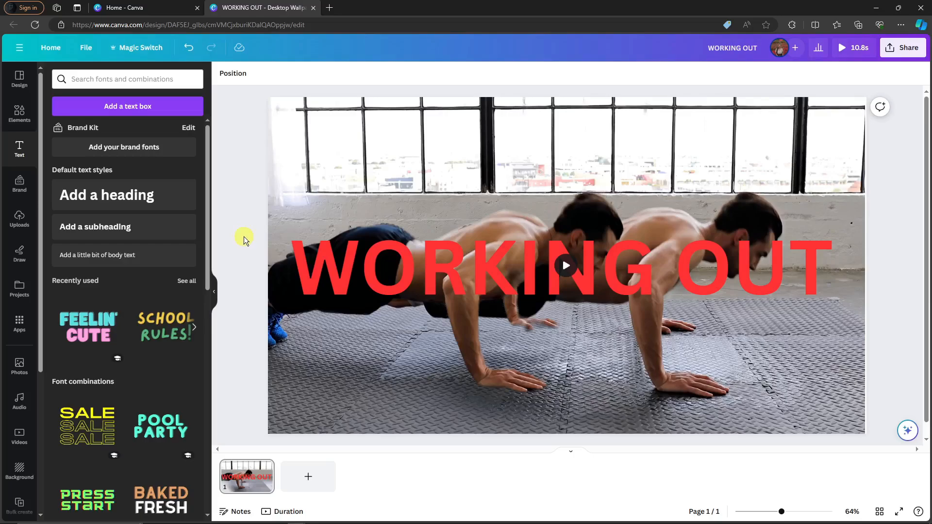
# - Move the "WORKING OUT" heading layer beneath the background-free push-up video and preview the result
pyautogui.click(234, 74)
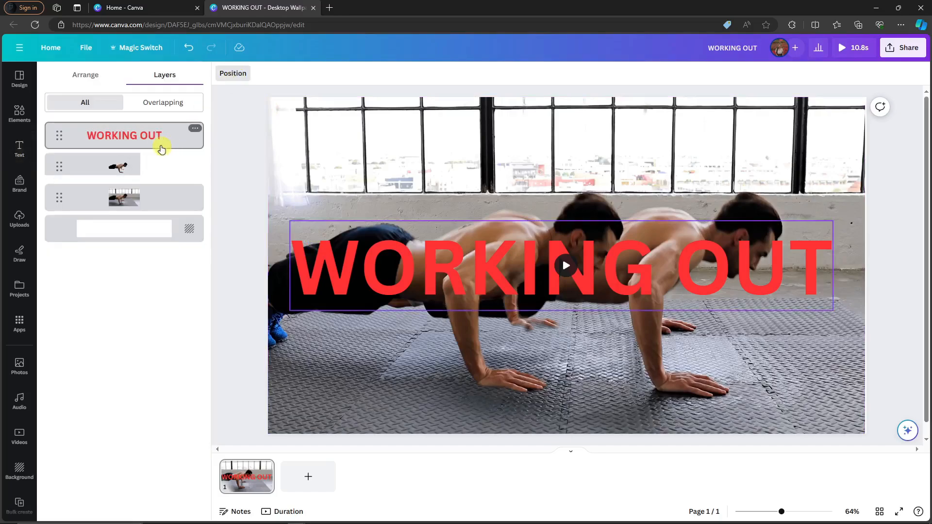
pyautogui.moveTo(156, 142); pyautogui.dragTo(164, 169)
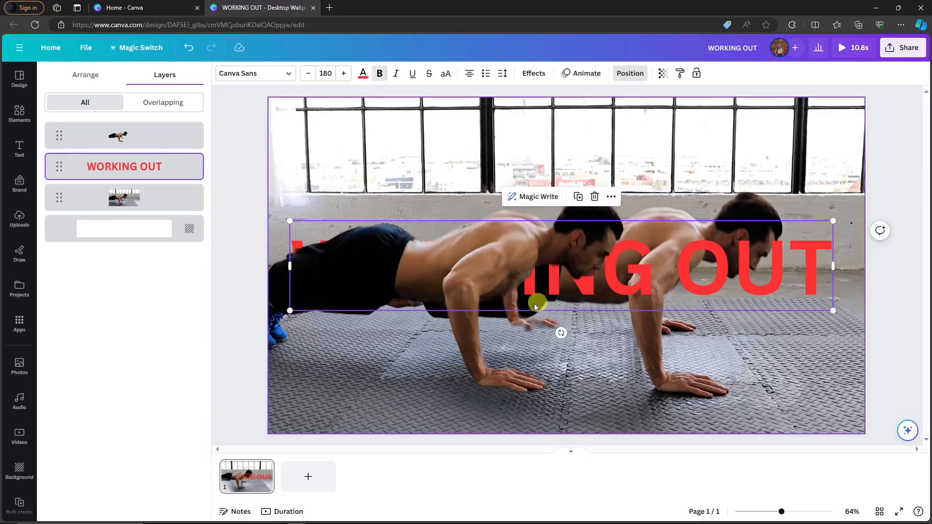
pyautogui.click(847, 48)
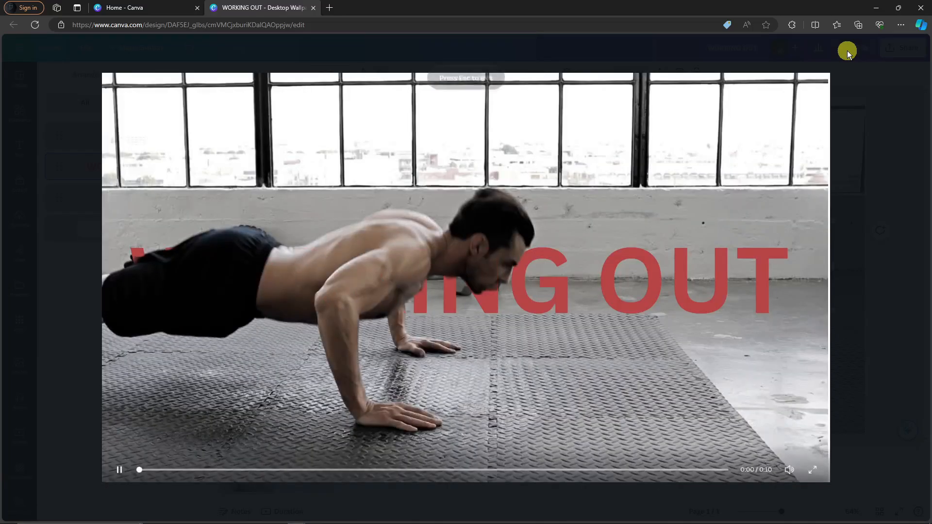
pyautogui.click(119, 470)
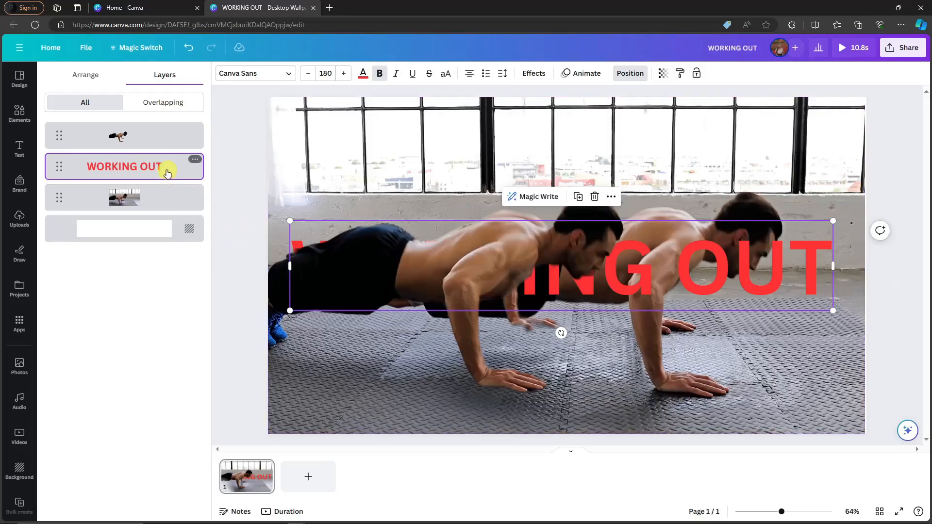
# - Duplicate the "WORKING OUT" heading exactly over the original and apply the Hollow effect to the copy
pyautogui.hotkey('ctrl', 'd')
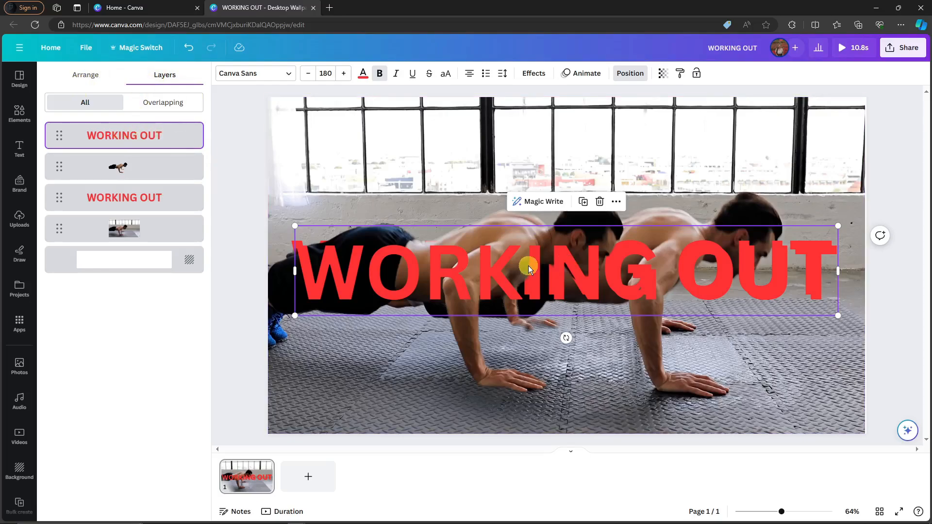
pyautogui.moveTo(529, 267)
pyautogui.mouseDown()
pyautogui.moveTo(528, 274)
pyautogui.moveTo(527, 262)
pyautogui.mouseUp()
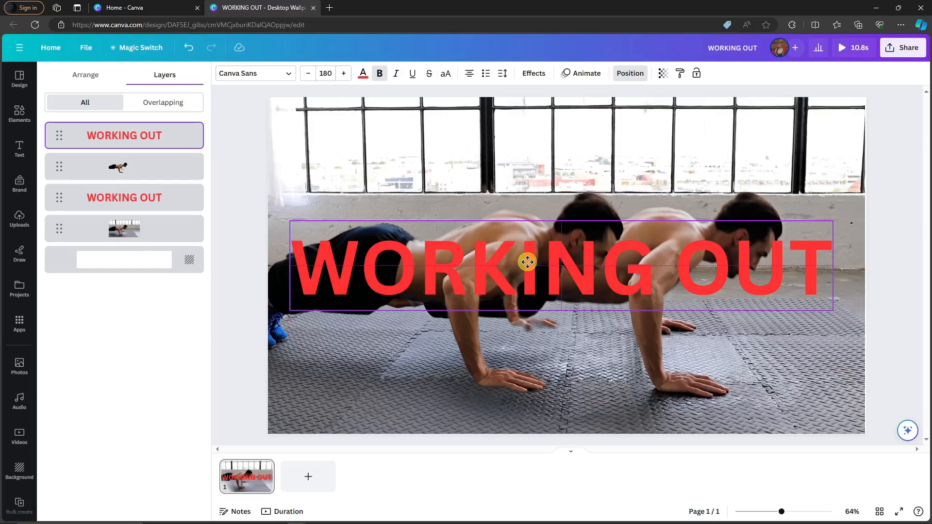
pyautogui.click(528, 262)
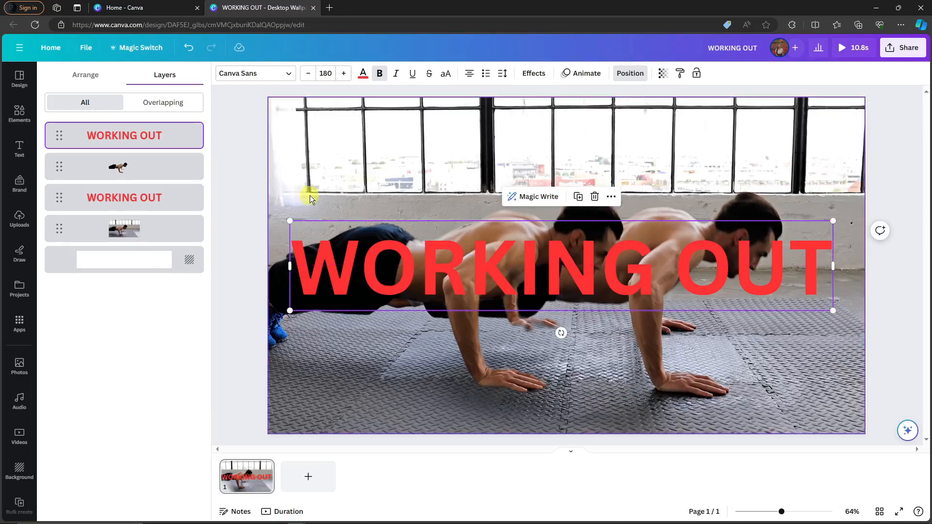
pyautogui.click(533, 74)
pyautogui.click(83, 190)
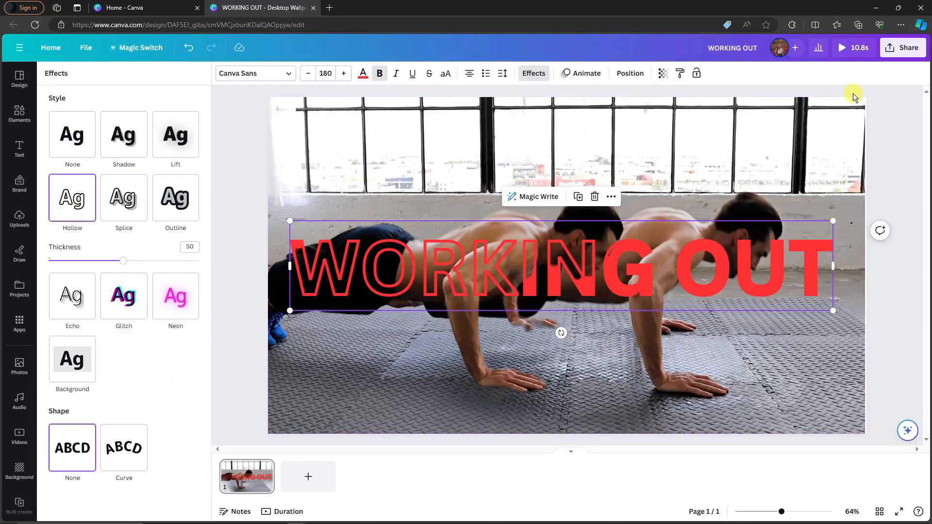
# - Preview the video with the hollow heading copy, replay it from the start and return to the editor
pyautogui.click(853, 53)
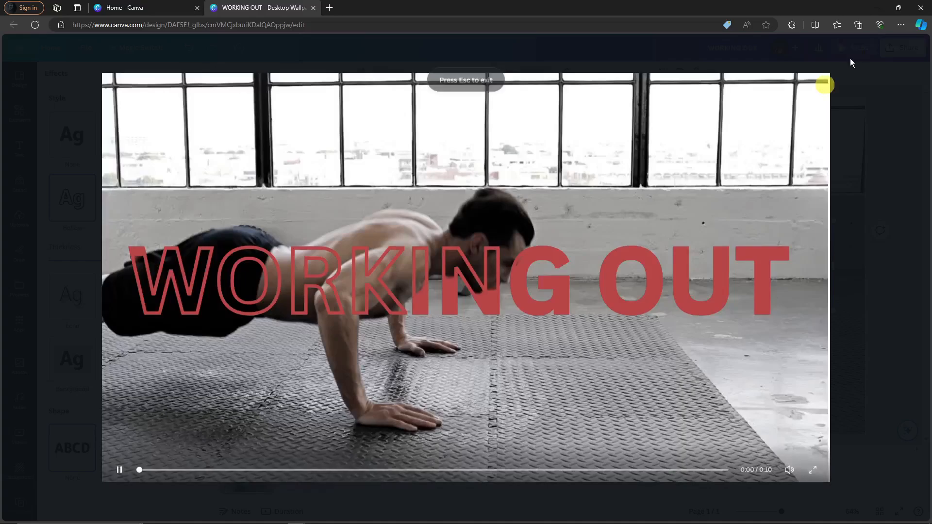
pyautogui.click(120, 470)
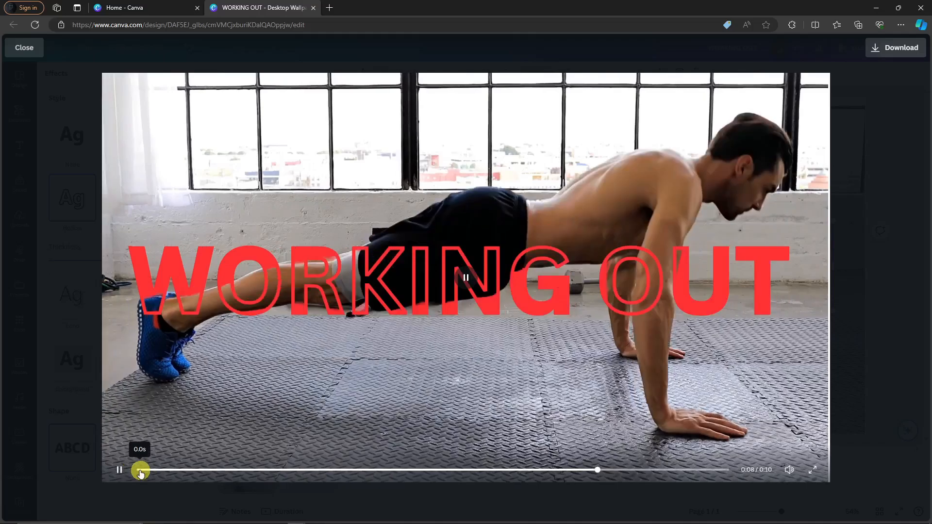
pyautogui.click(139, 470)
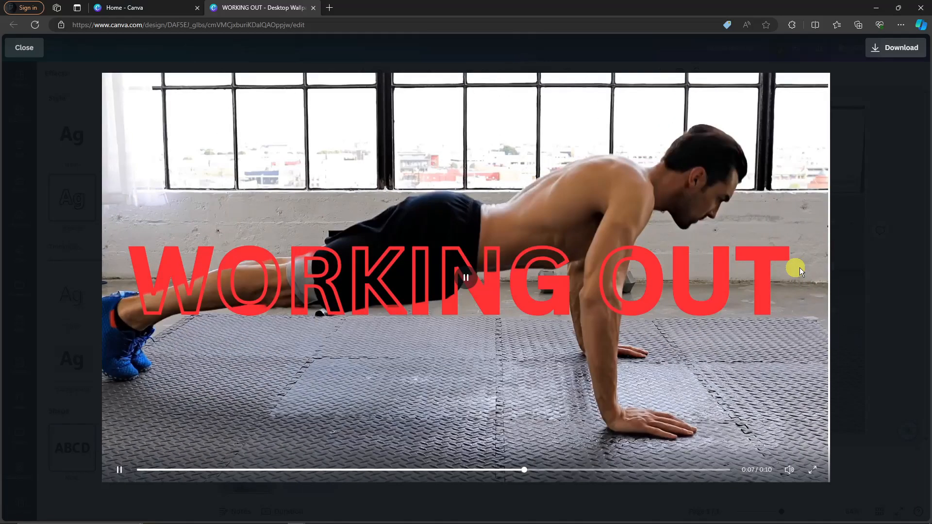
pyautogui.click(898, 245)
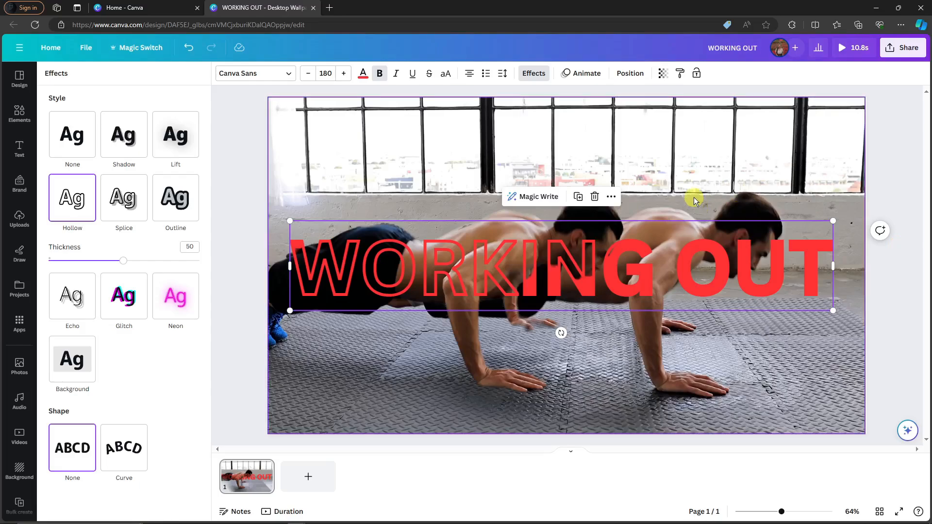
pyautogui.click(223, 252)
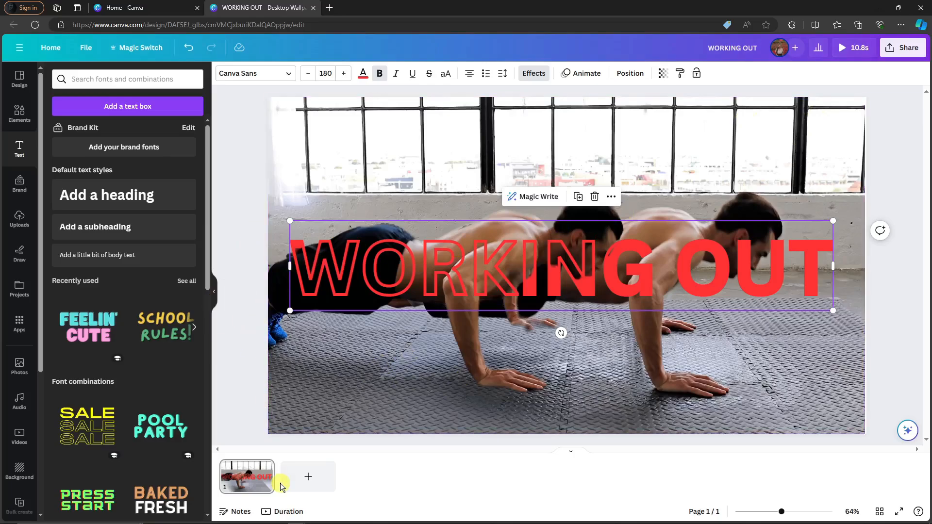
# - Add a second page and set its background to the default solid violet in the red row
pyautogui.click(309, 477)
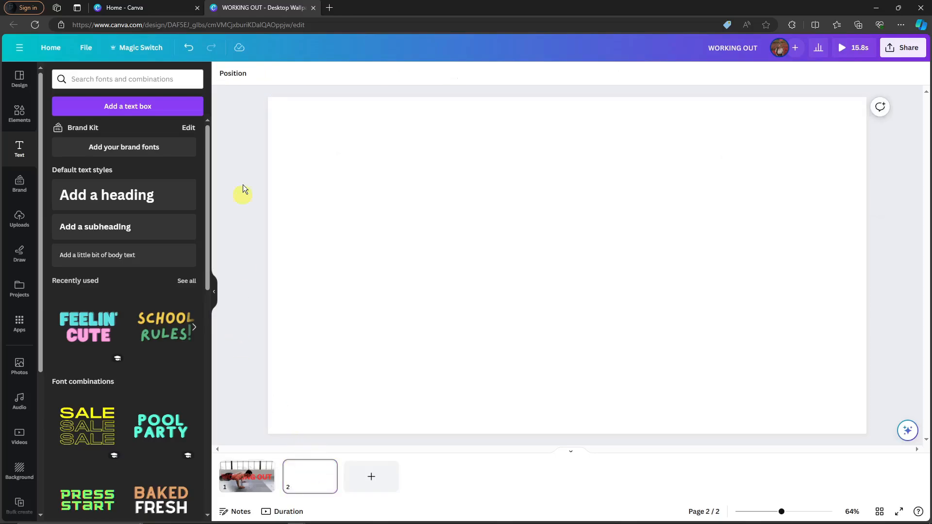
pyautogui.click(290, 136)
pyautogui.click(224, 74)
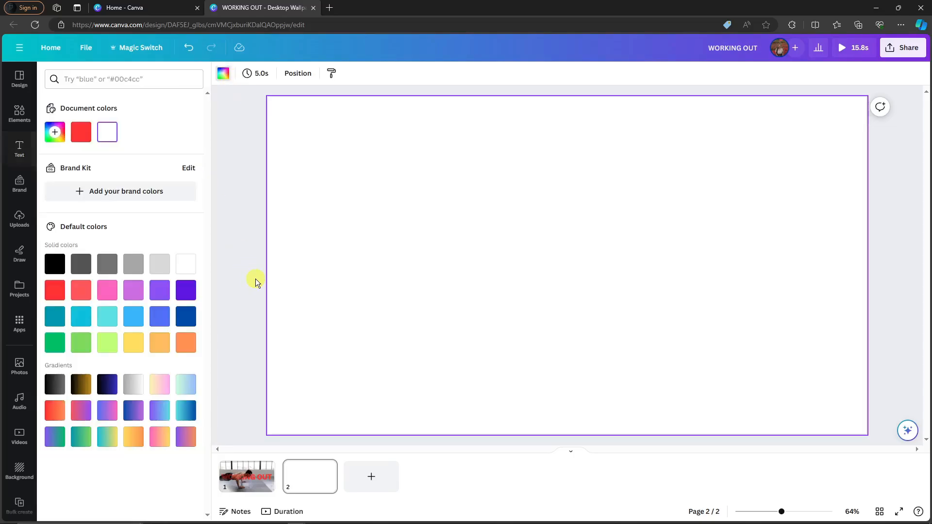
pyautogui.click(159, 295)
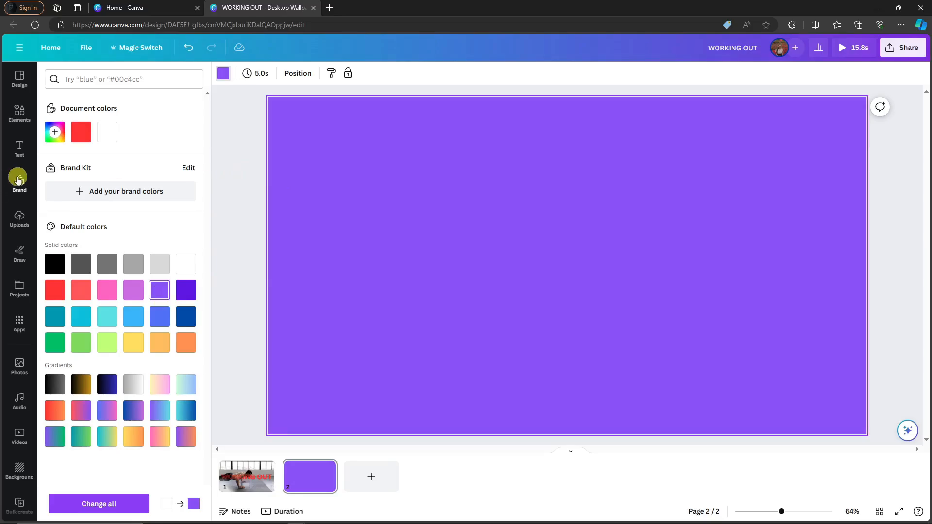
# - Add a heading to page 2 with the text "JUST DO IT"
pyautogui.click(19, 150)
pyautogui.click(111, 193)
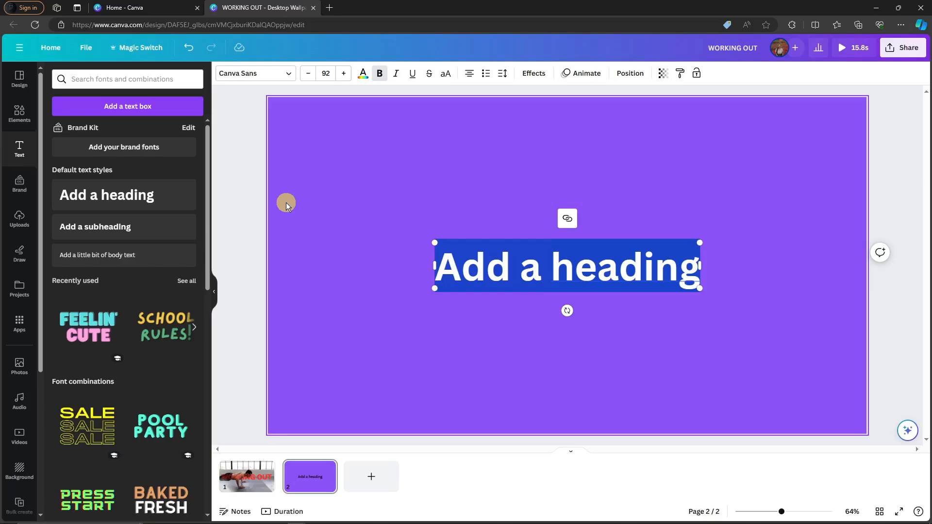
pyautogui.write('YOU CAN DO IT')
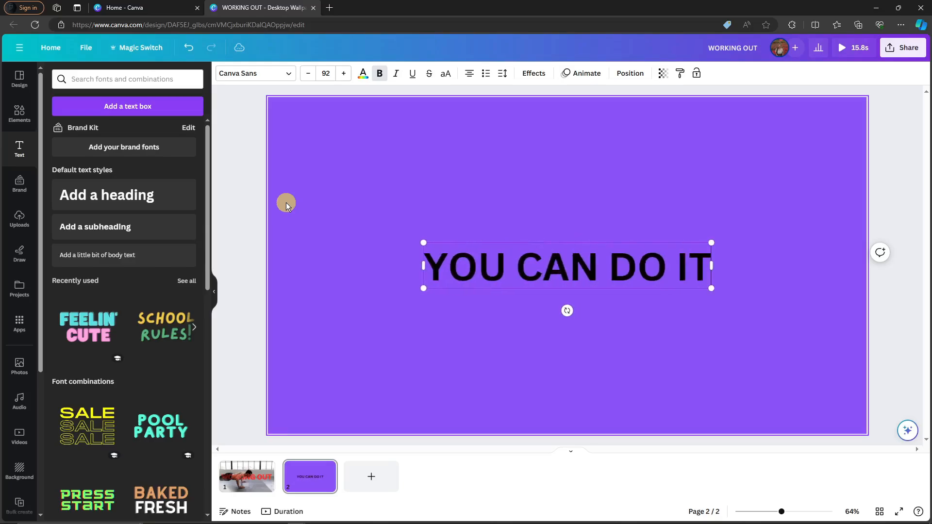
pyautogui.hotkey('ctrl', 'a')
pyautogui.write('JUST')
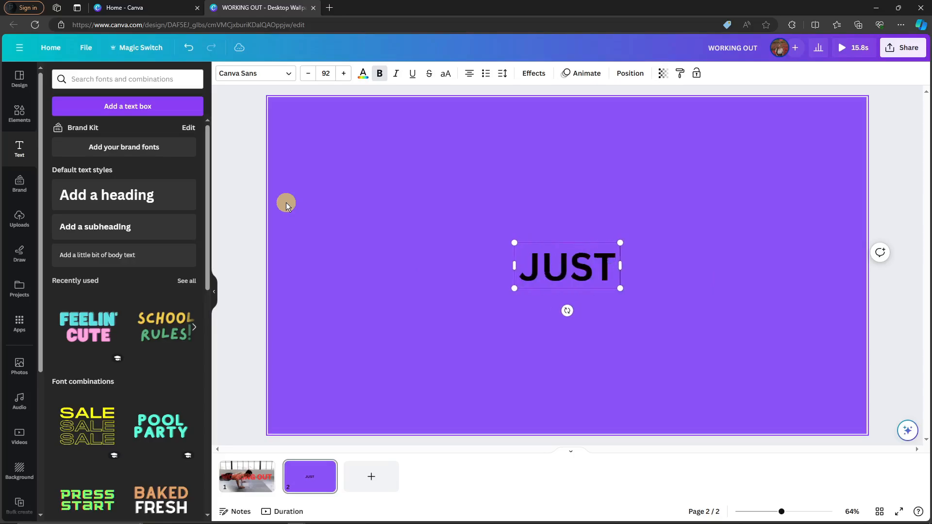
pyautogui.write(' DO IT')
# - Change the colour of the "JUST DO IT" heading to the default solid red
pyautogui.hotkey('ctrl', 'a')
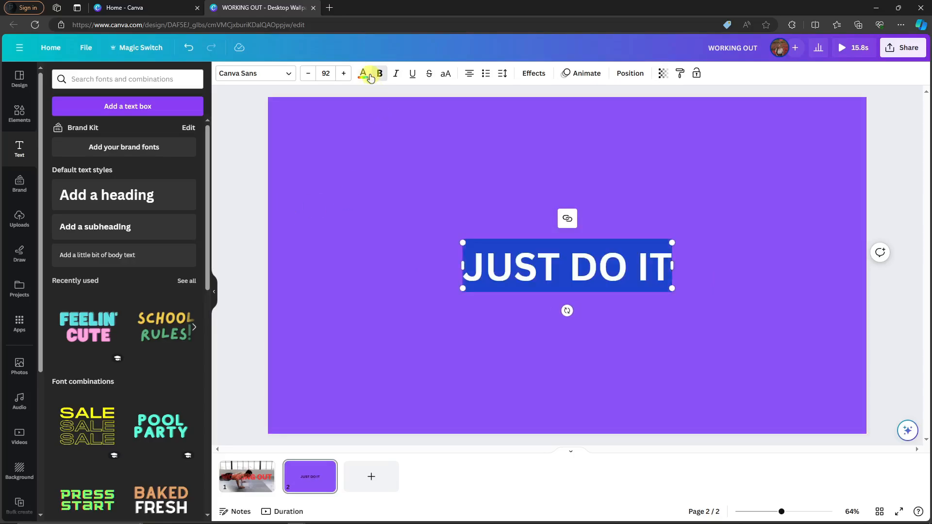
pyautogui.click(363, 74)
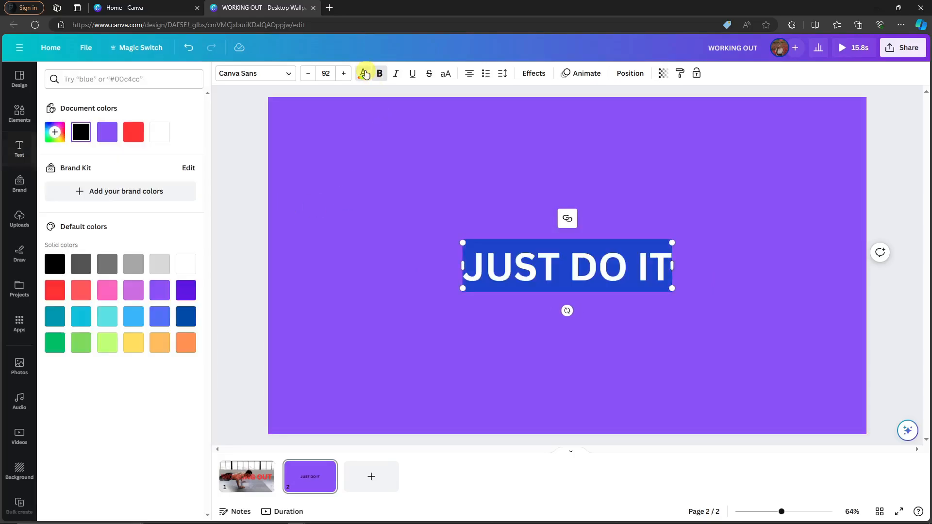
pyautogui.click(55, 291)
pyautogui.doubleClick(568, 264)
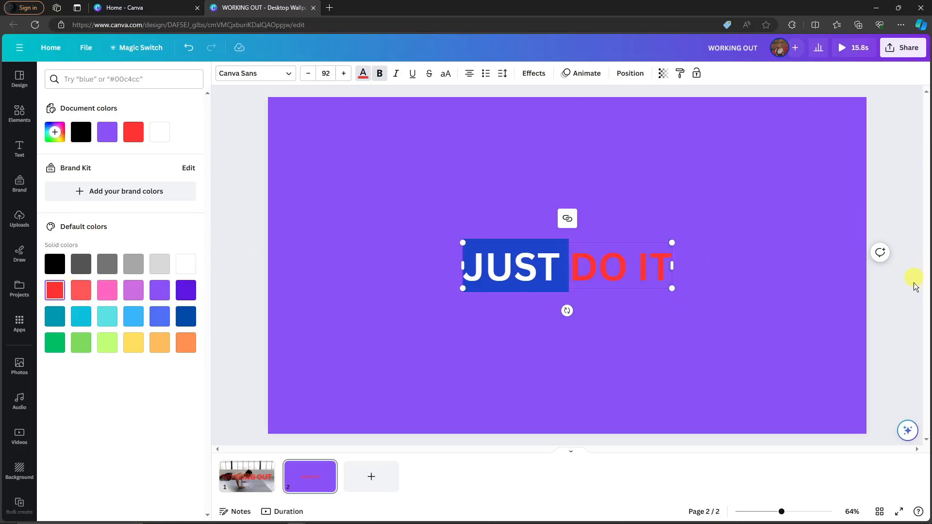
pyautogui.click(907, 310)
# - Enlarge the "JUST DO IT" heading to span most of the page width and centre it on the page
pyautogui.click(649, 268)
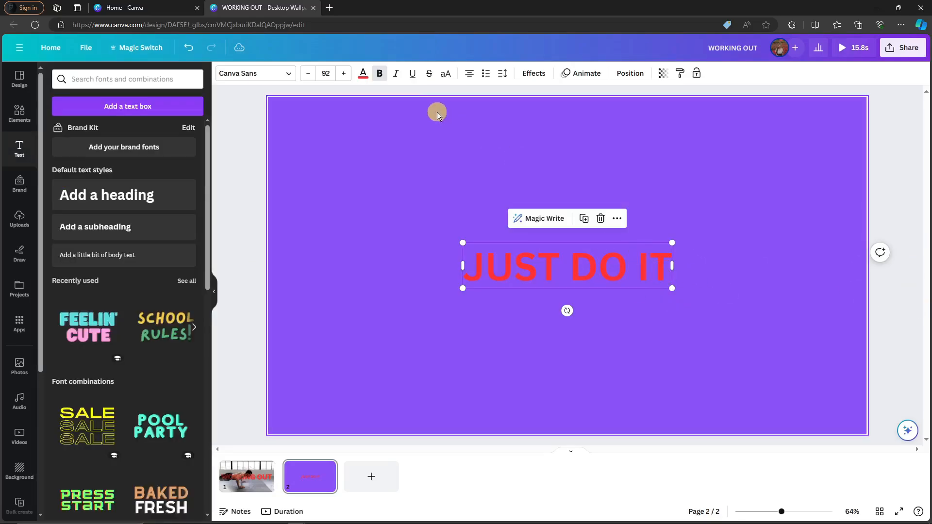
pyautogui.moveTo(680, 295); pyautogui.dragTo(843, 377)
pyautogui.moveTo(833, 299); pyautogui.dragTo(843, 356)
pyautogui.moveTo(844, 304); pyautogui.dragTo(787, 288)
pyautogui.click(907, 323)
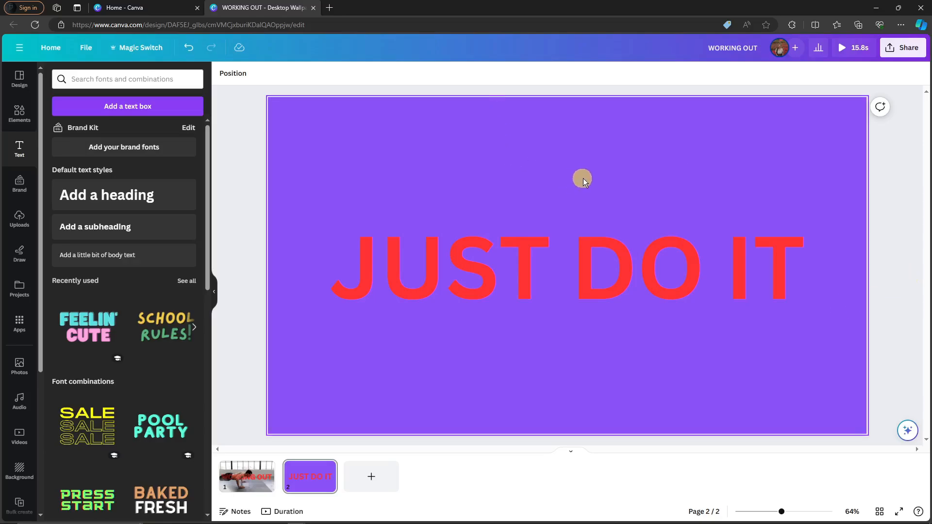
# - Open the design's download settings and limit the page selection to Page 2
pyautogui.click(900, 47)
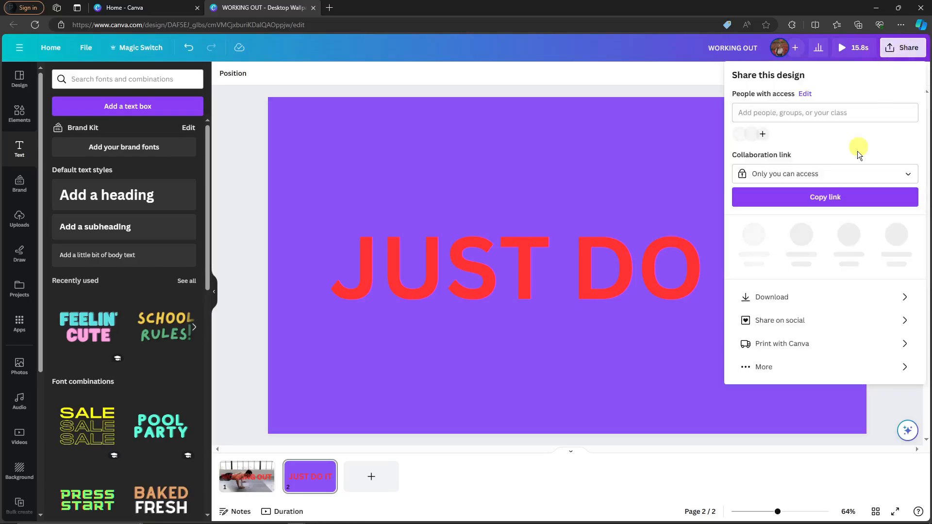
pyautogui.click(773, 297)
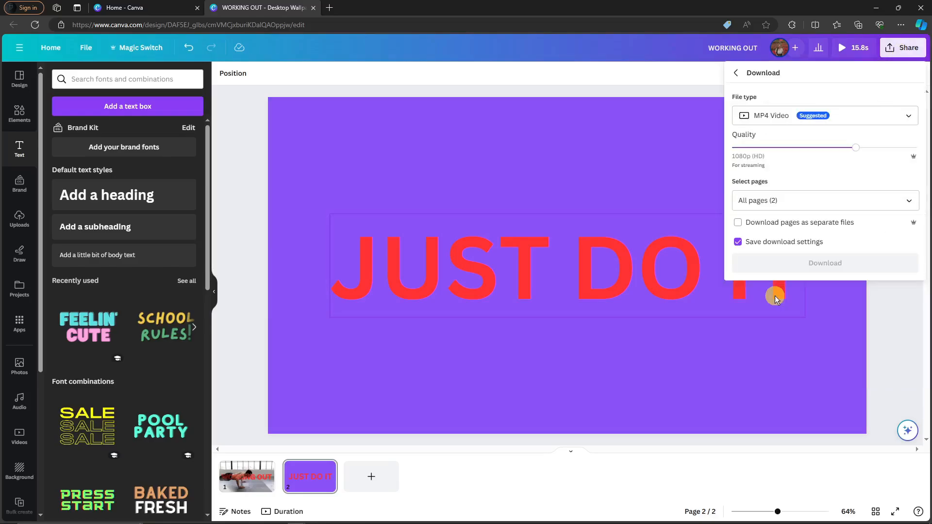
pyautogui.click(905, 209)
pyautogui.click(908, 228)
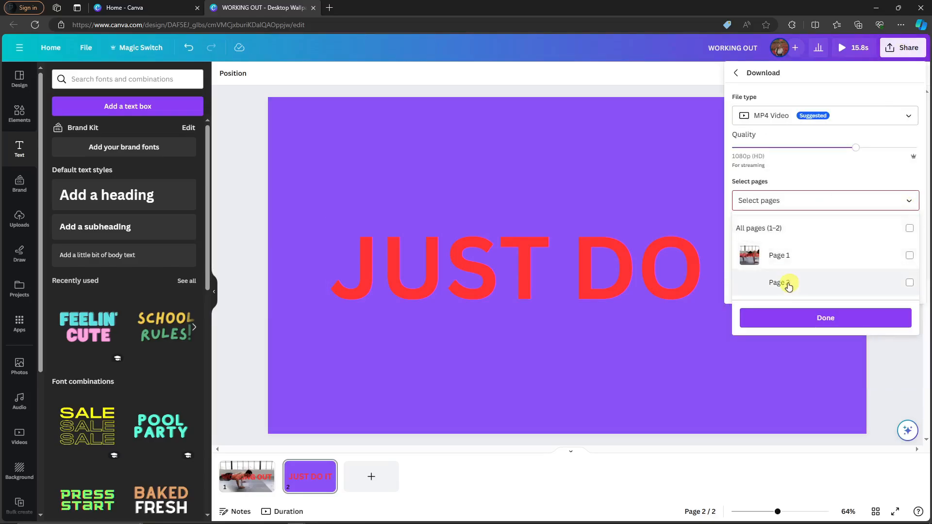
pyautogui.click(909, 283)
pyautogui.click(867, 317)
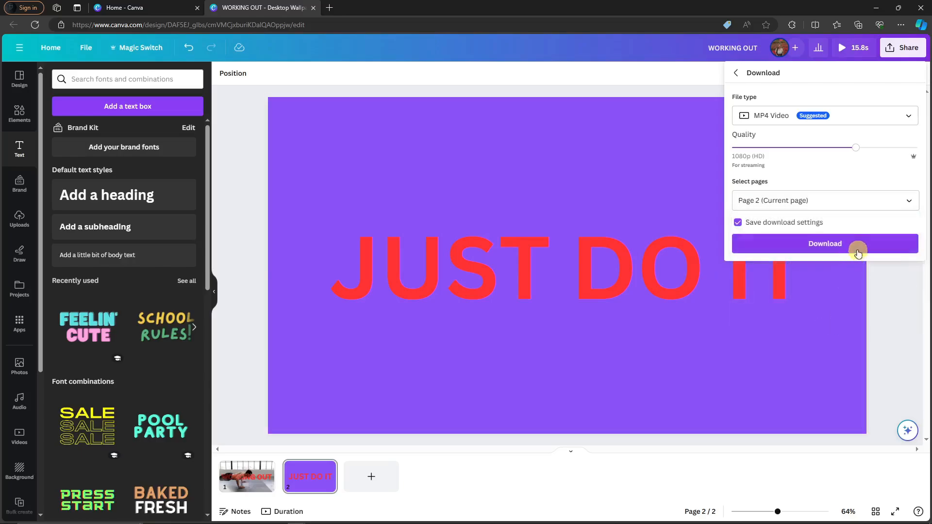
# - Set the file type to JPG and download page 2
pyautogui.click(774, 119)
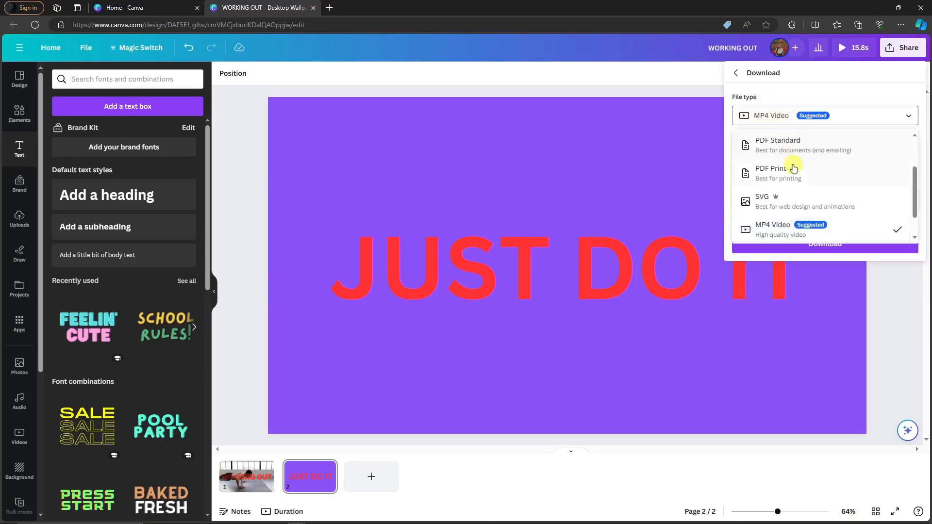
pyautogui.scroll(2, 798, 170)
pyautogui.click(761, 146)
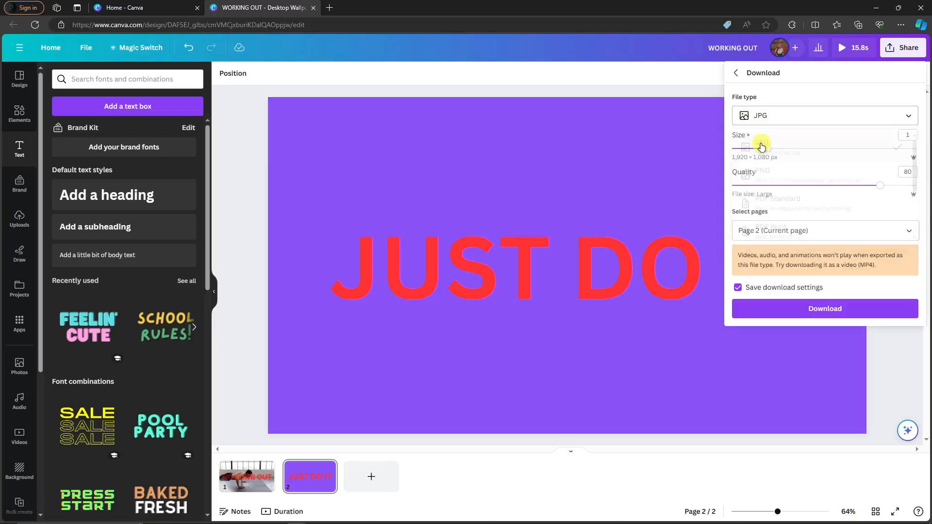
pyautogui.click(821, 313)
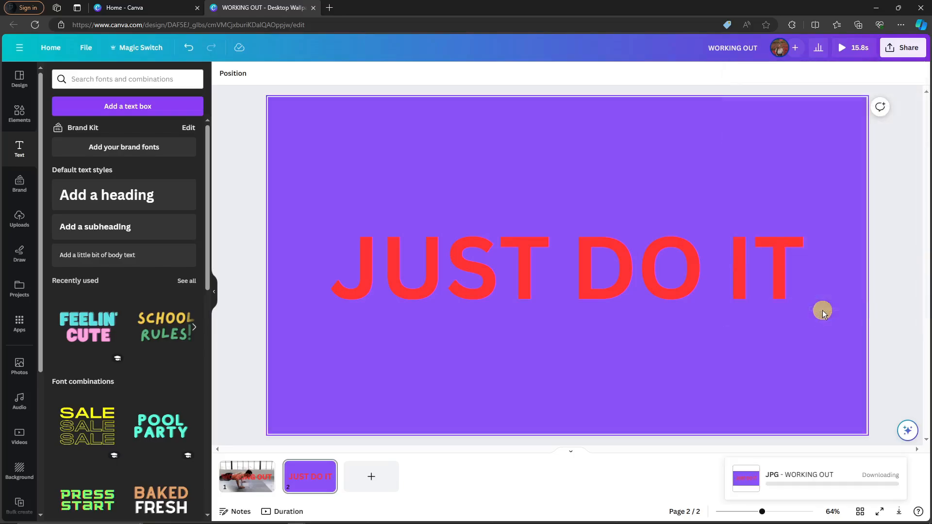
pyautogui.click(894, 166)
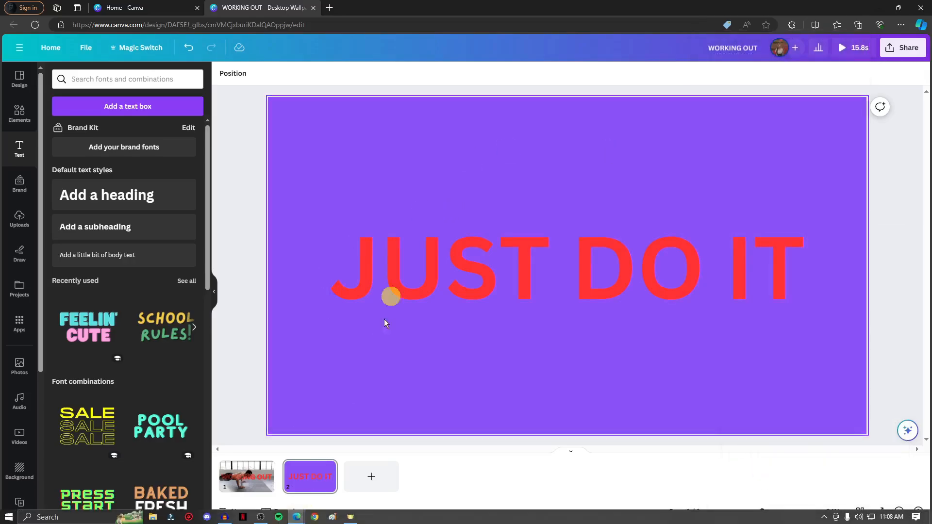
# - Replace the "JUST DO IT" heading on page 2 with the downloaded JPG from the Downloads folder
pyautogui.click(393, 269)
pyautogui.press('Delete')
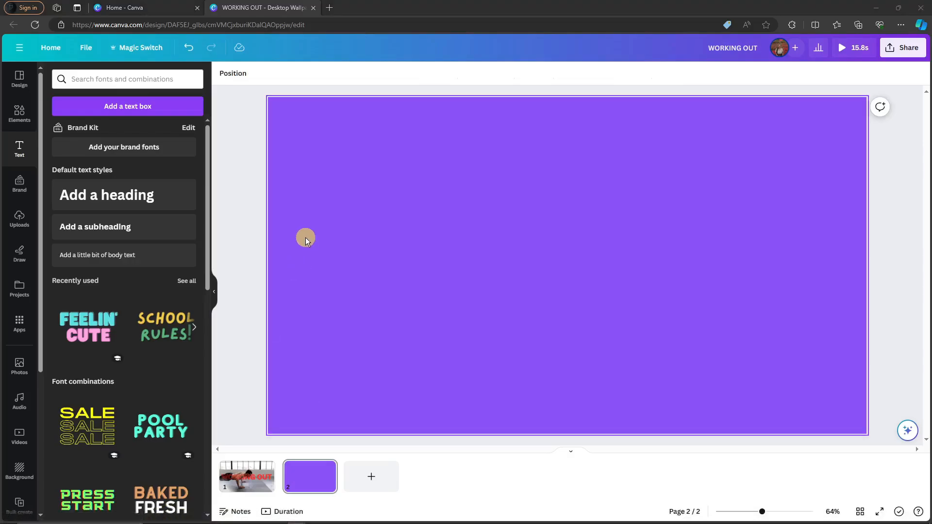
pyautogui.press('super+e')
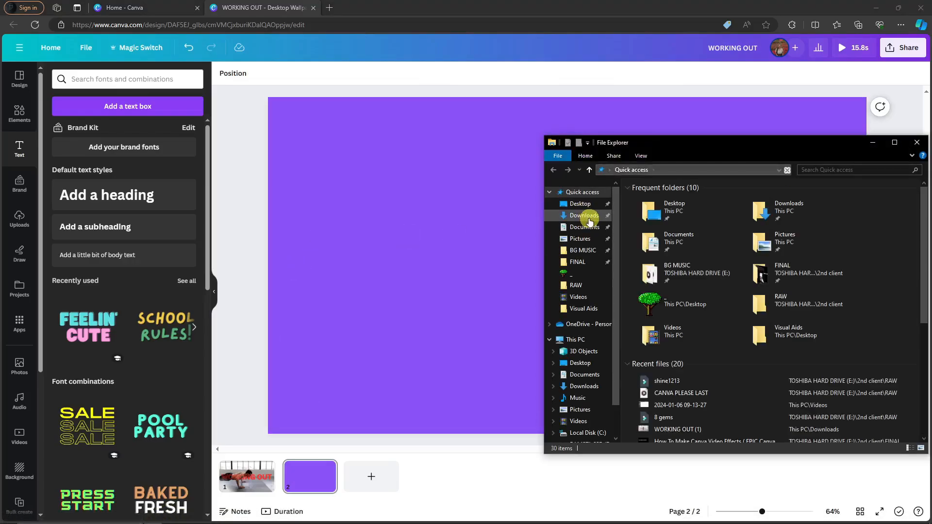
pyautogui.click(585, 215)
pyautogui.click(666, 223)
pyautogui.moveTo(666, 223); pyautogui.dragTo(441, 207)
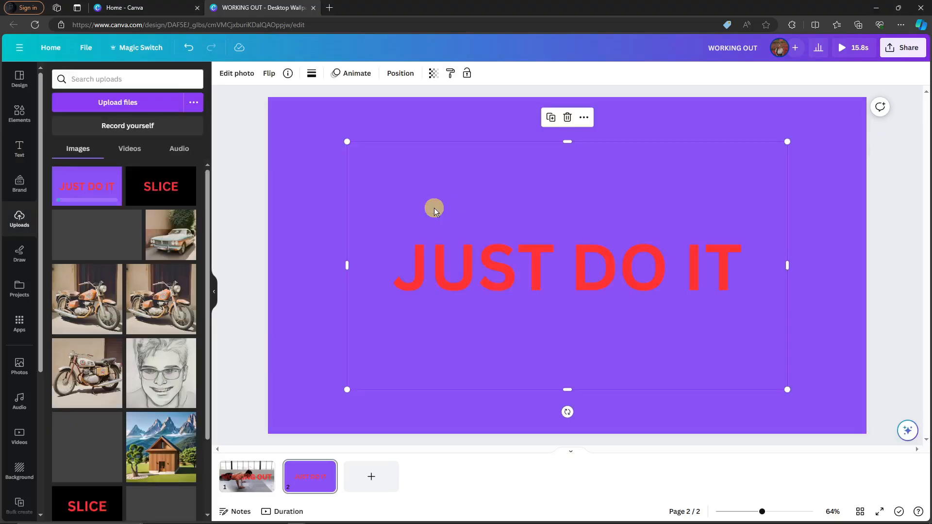
# - Move the "JUST DO IT" image to the page's upper-left corner and enlarge it to fill the whole page
pyautogui.moveTo(592, 264); pyautogui.dragTo(527, 238)
pyautogui.moveTo(722, 350); pyautogui.dragTo(863, 445)
pyautogui.click(921, 358)
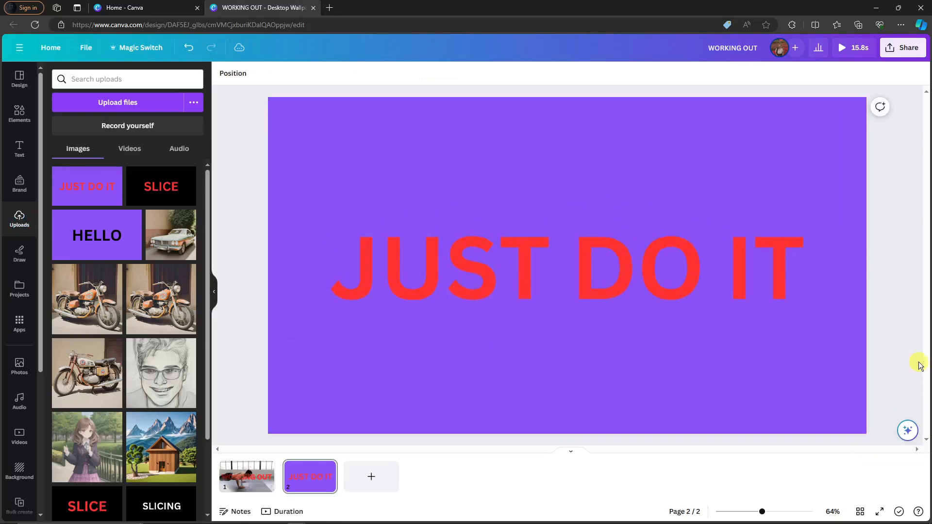
pyautogui.click(585, 265)
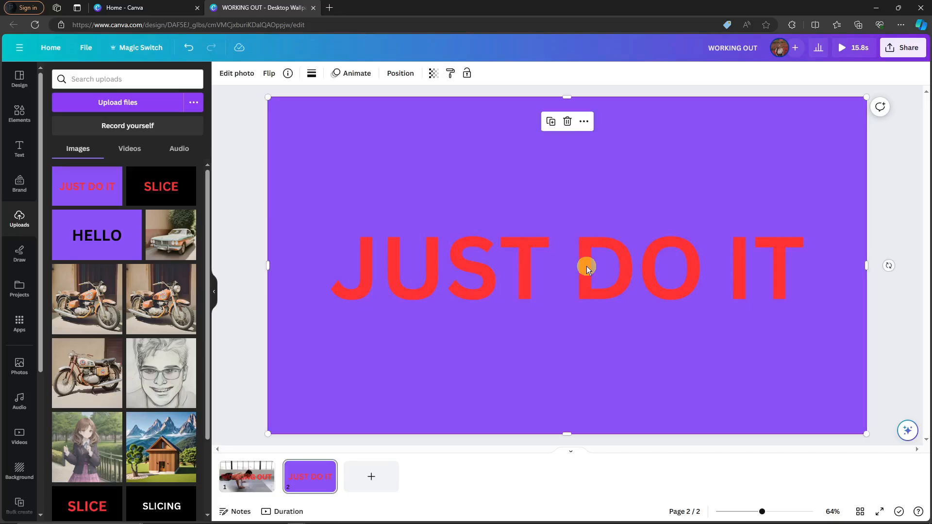
pyautogui.rightClick(512, 256)
pyautogui.click(431, 467)
pyautogui.rightClick(287, 481)
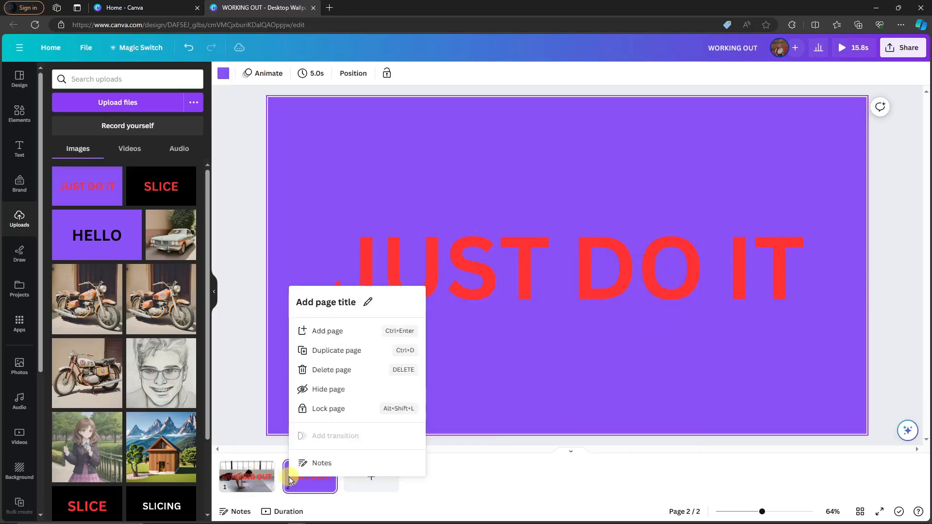
pyautogui.click(271, 453)
pyautogui.click(329, 468)
pyautogui.click(298, 440)
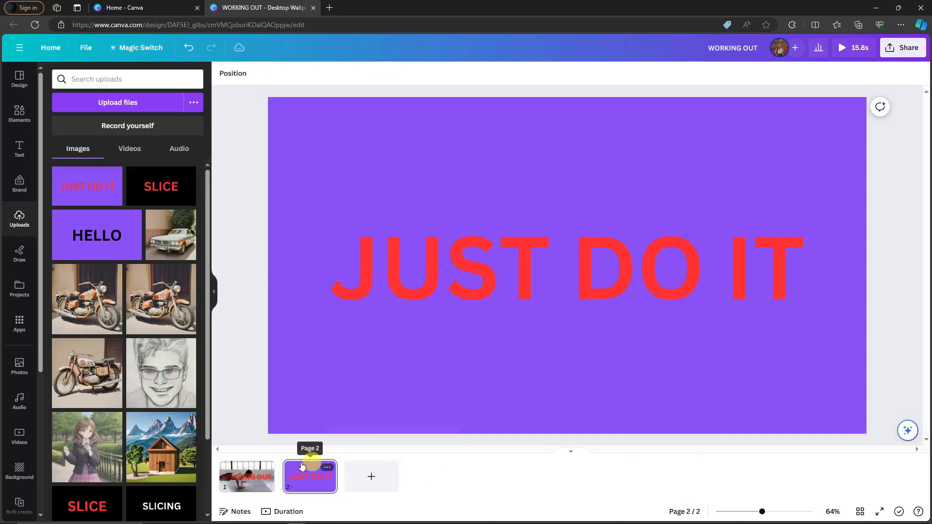
# - Show the page durations on the timeline and shorten the push-up video page to 4.9 s
pyautogui.click(286, 511)
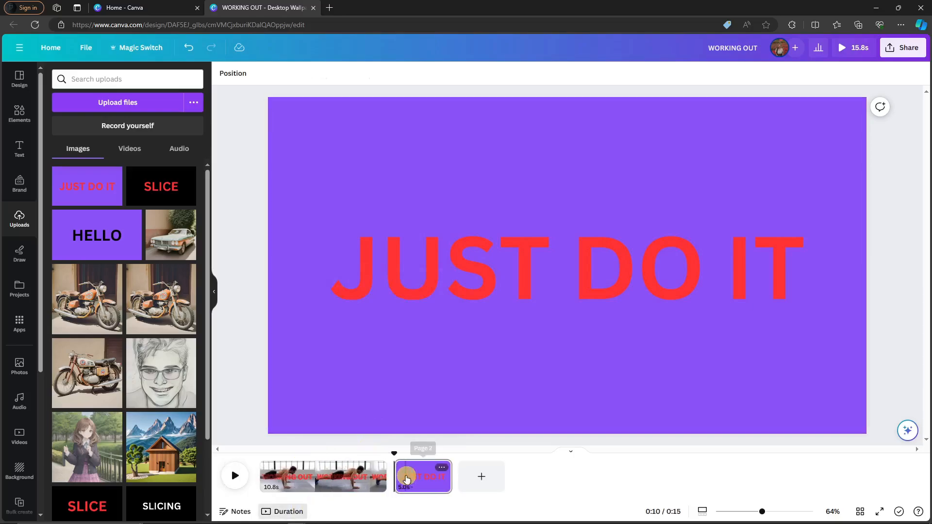
pyautogui.moveTo(394, 474); pyautogui.dragTo(318, 477)
pyautogui.click(354, 478)
pyautogui.click(373, 467)
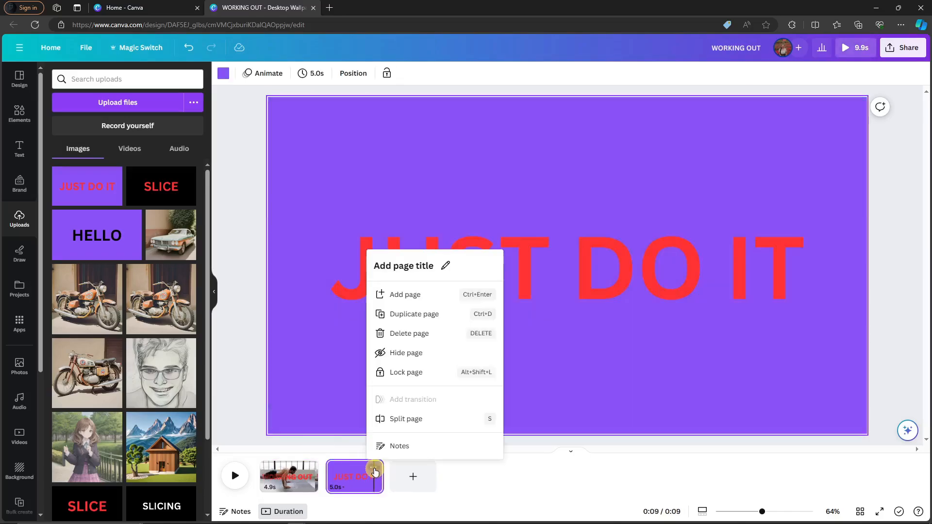
pyautogui.click(521, 461)
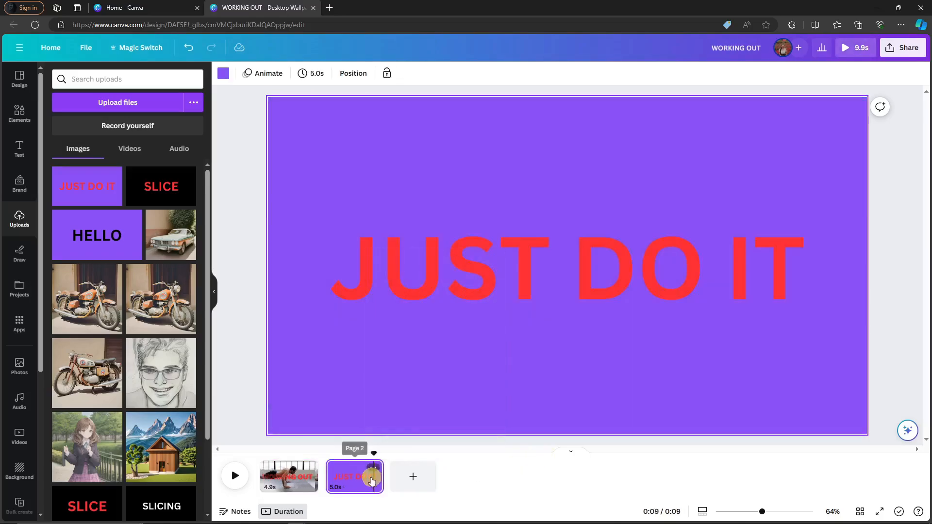
# - Shorten the "JUST DO IT" page to 3.4 s and split off its last 0.6 s as a separate page
pyautogui.moveTo(381, 476); pyautogui.dragTo(365, 479)
pyautogui.rightClick(357, 472)
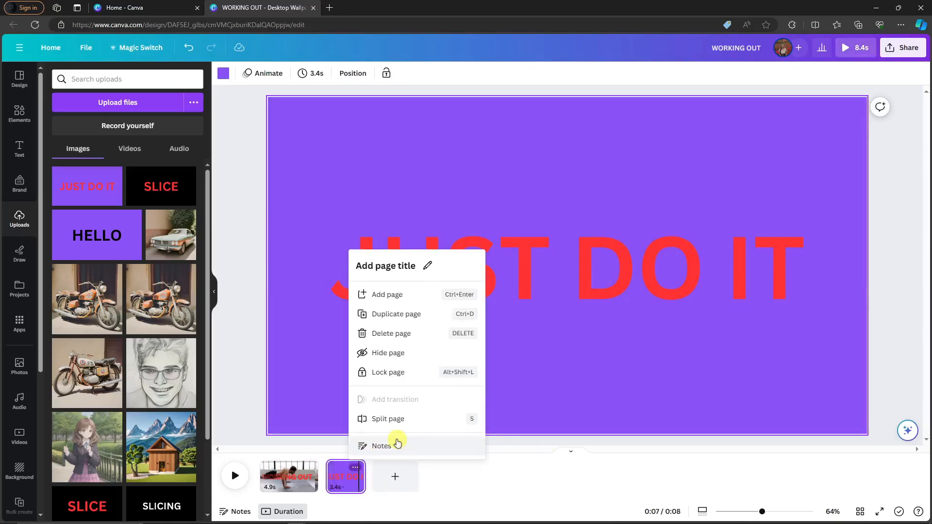
pyautogui.click(399, 421)
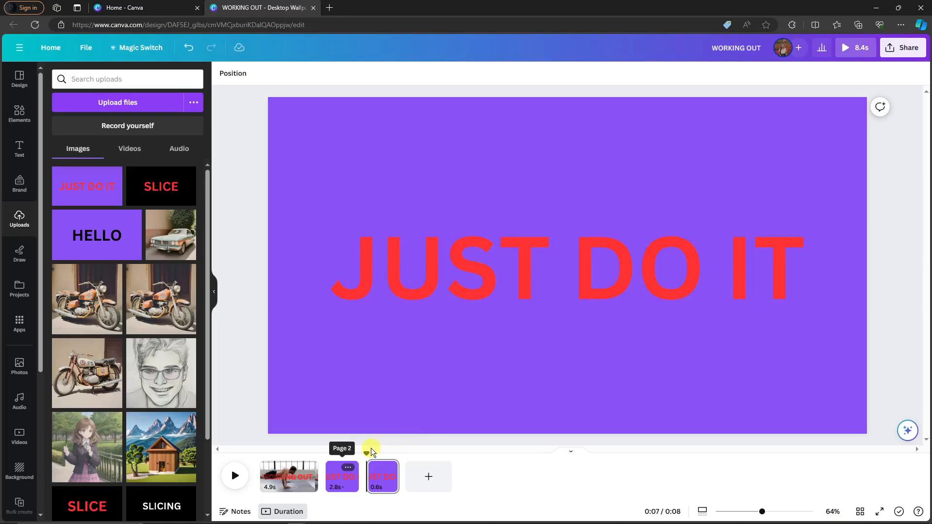
# - Duplicate the "JUST DO IT" image on the 0.6 s page and align the copy exactly over the original
pyautogui.click(386, 474)
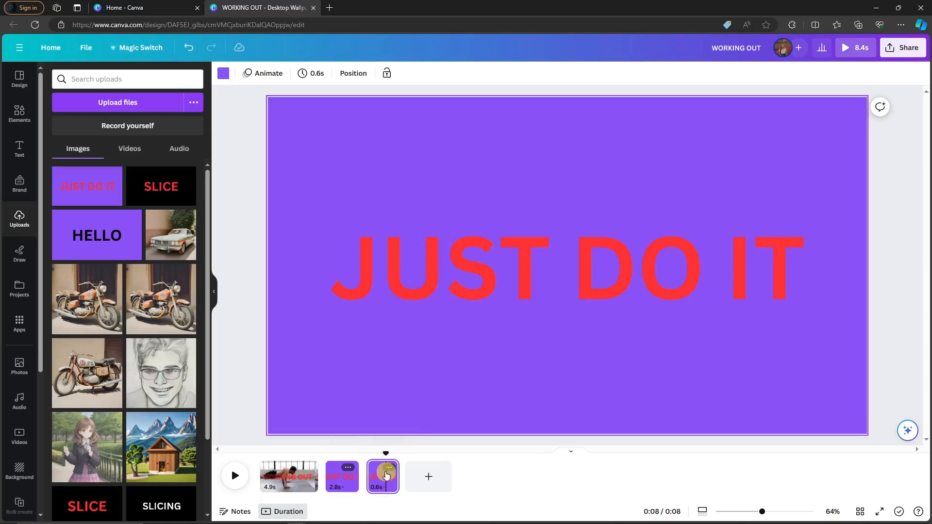
pyautogui.click(504, 261)
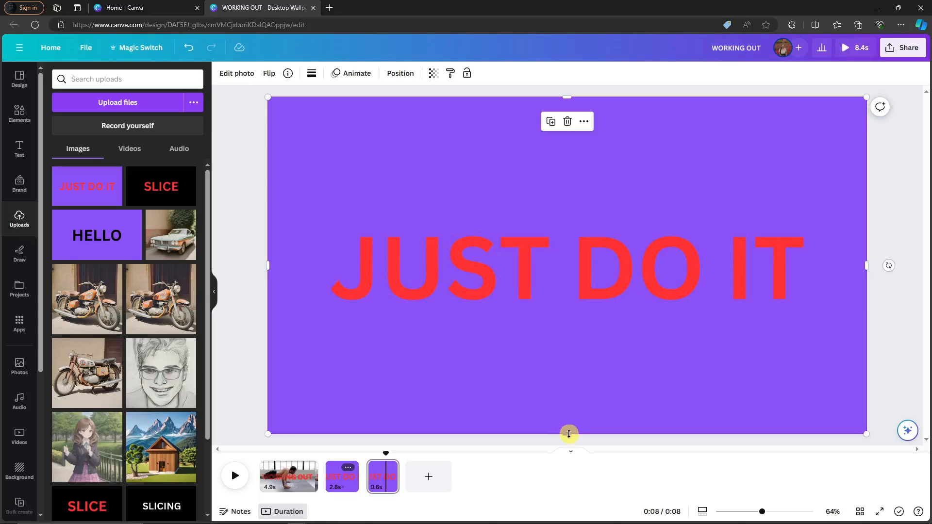
pyautogui.click(264, 169)
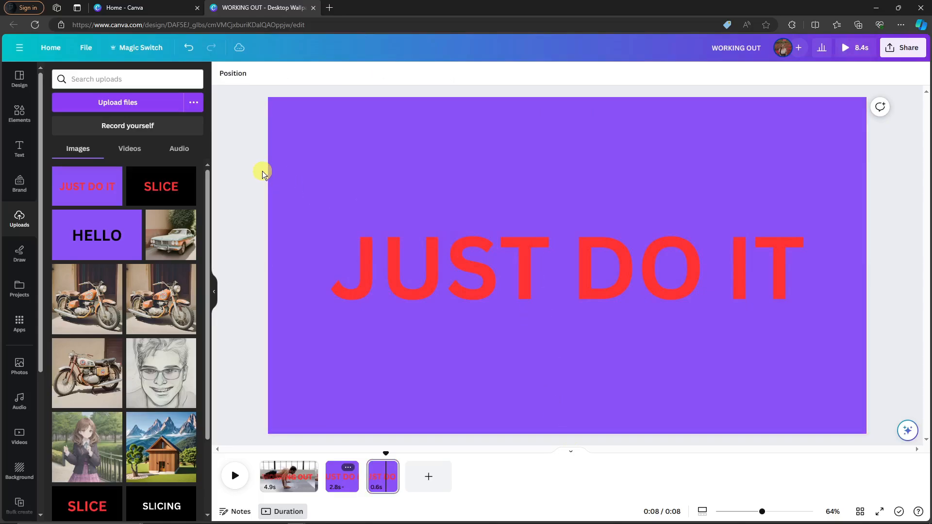
pyautogui.click(390, 202)
pyautogui.click(252, 210)
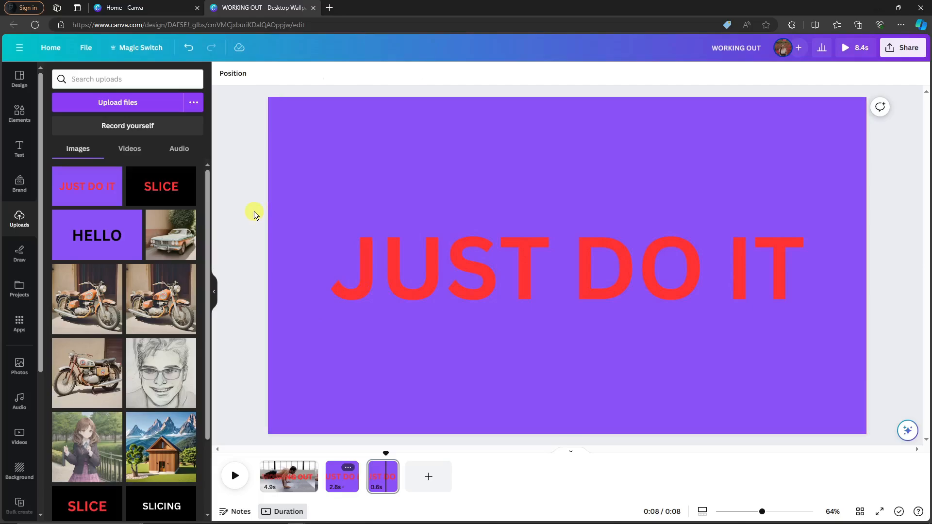
pyautogui.rightClick(402, 196)
pyautogui.click(442, 267)
pyautogui.moveTo(441, 254); pyautogui.dragTo(411, 225)
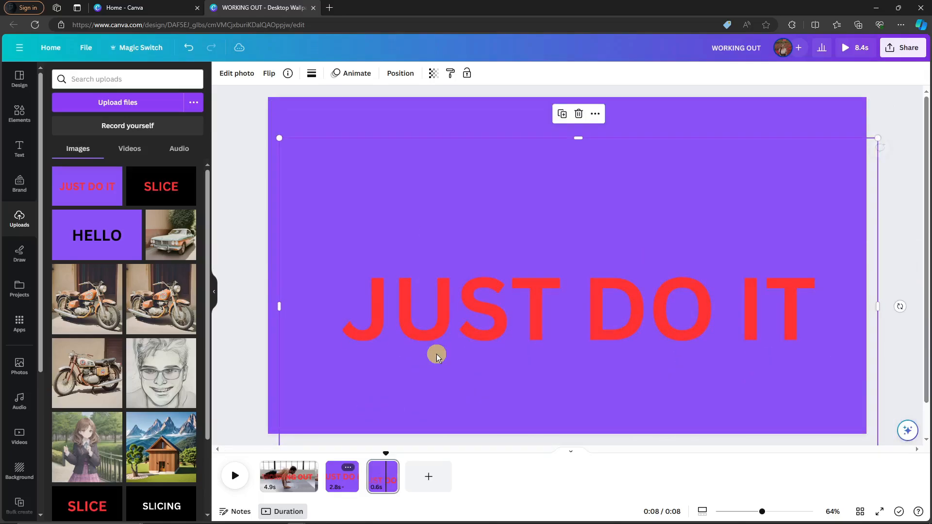
pyautogui.moveTo(438, 352); pyautogui.dragTo(430, 316)
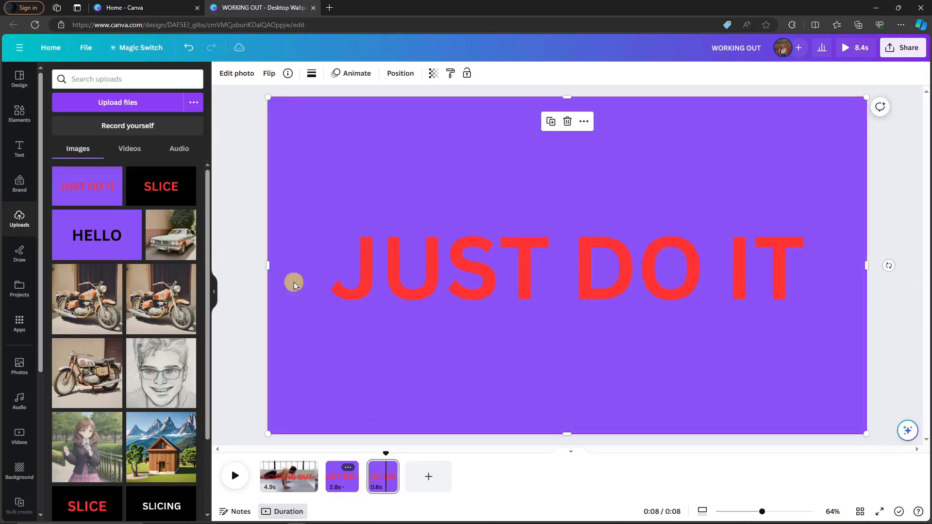
pyautogui.click(245, 240)
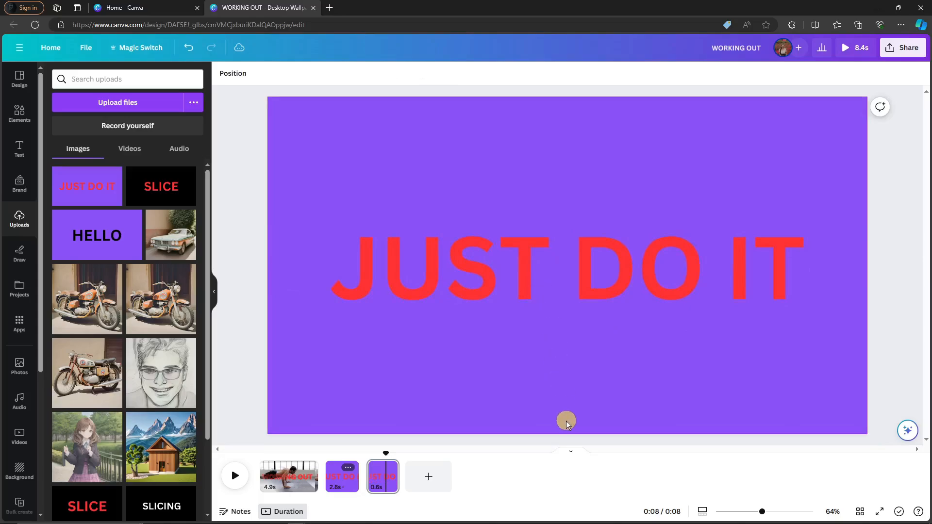
pyautogui.click(578, 345)
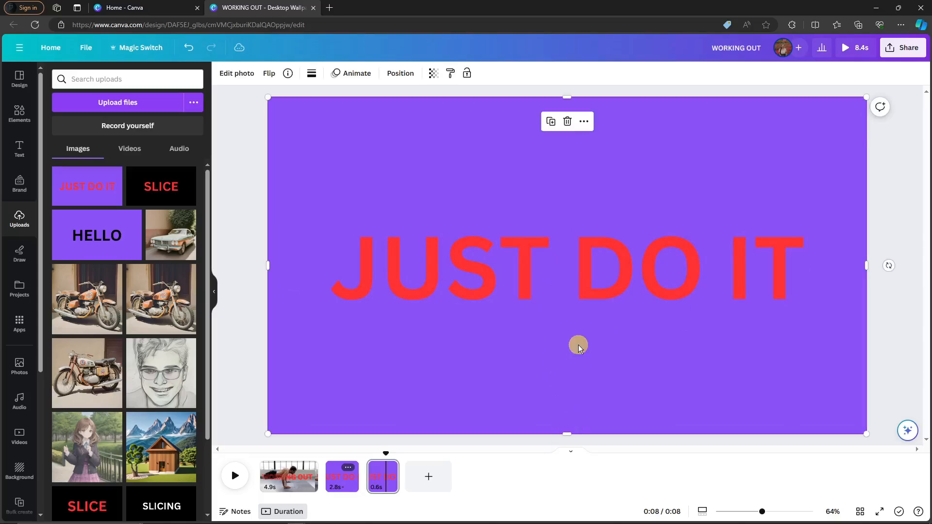
# - Duplicate the 0.6 s "JUST DO IT" page
pyautogui.rightClick(382, 481)
pyautogui.click(328, 439)
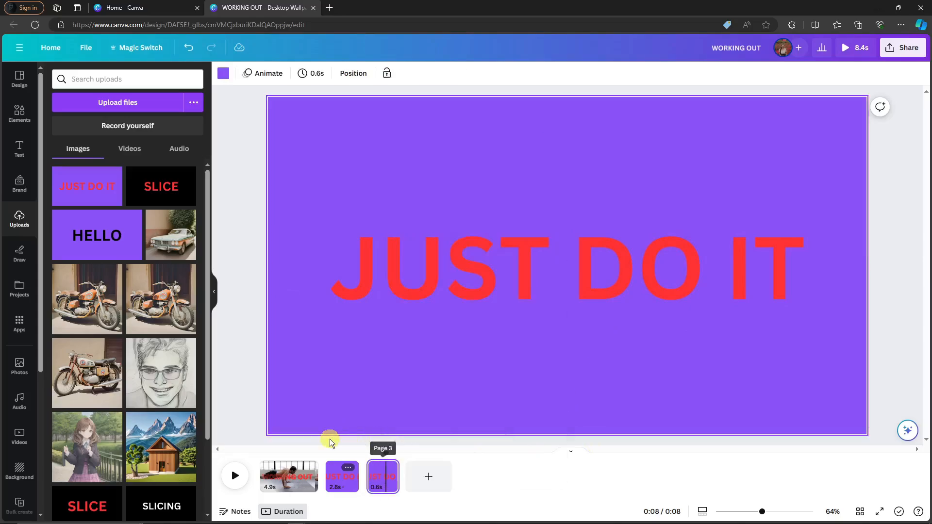
pyautogui.click(389, 468)
pyautogui.click(408, 333)
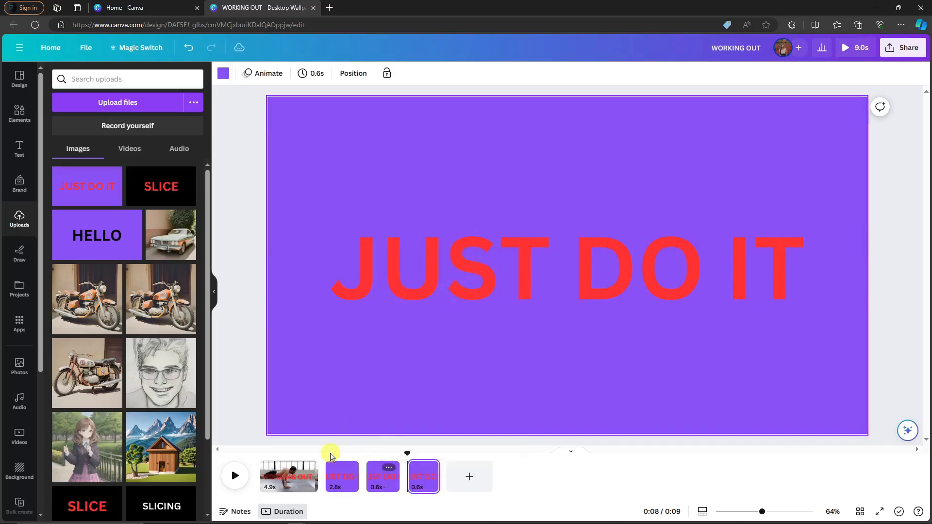
# - Delete the 2.8 s "JUST DO IT" page and the push-up video page, keeping only the two 0.6 s pages
pyautogui.rightClick(348, 469)
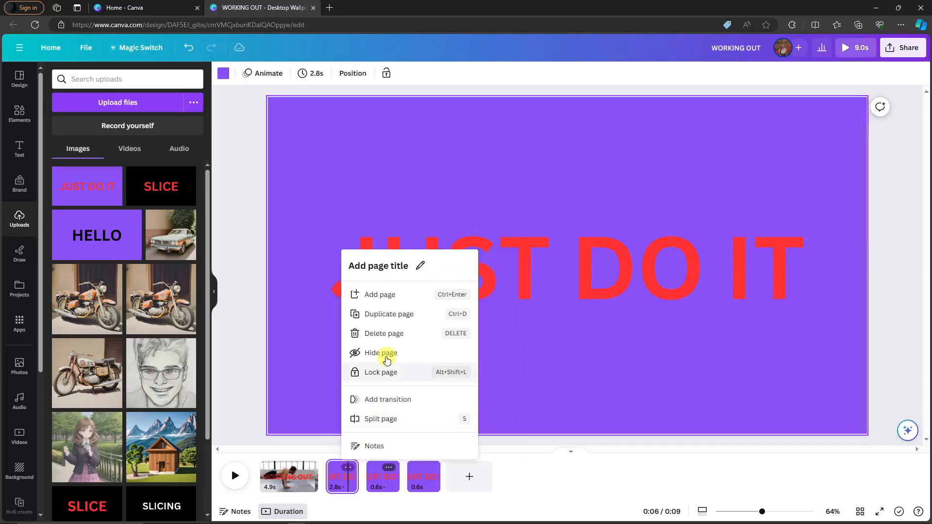
pyautogui.click(389, 334)
pyautogui.click(308, 467)
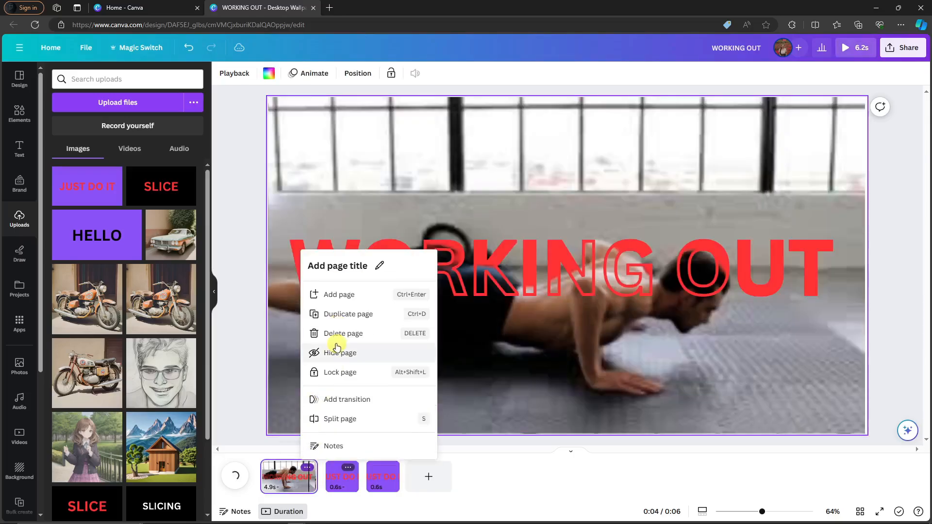
pyautogui.click(343, 331)
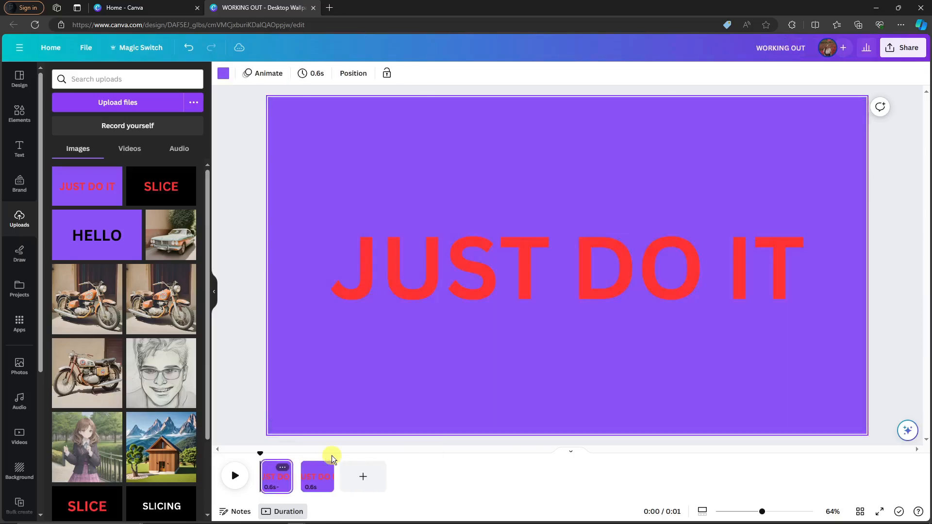
# - On the second page, crop the front "JUST DO IT" image to its upper half and align it with the page's top edge
pyautogui.click(273, 480)
pyautogui.click(308, 485)
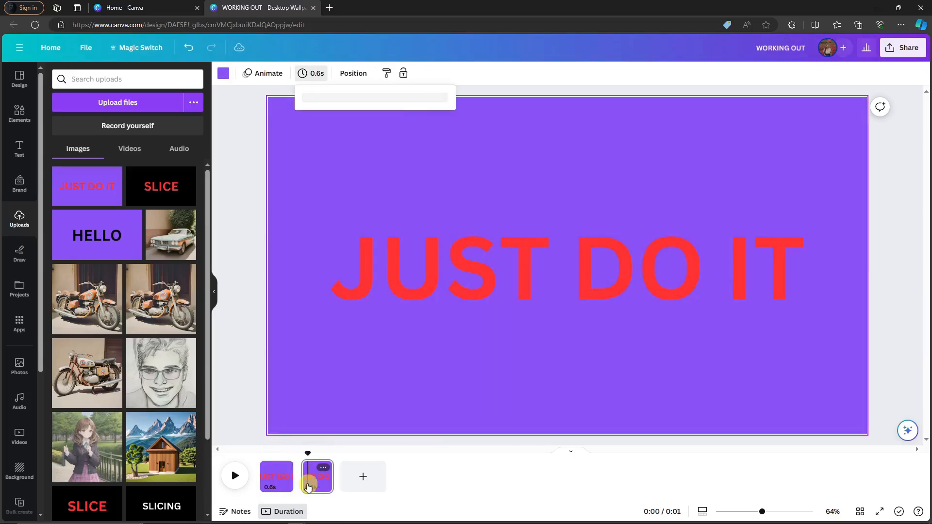
pyautogui.click(275, 484)
pyautogui.click(311, 485)
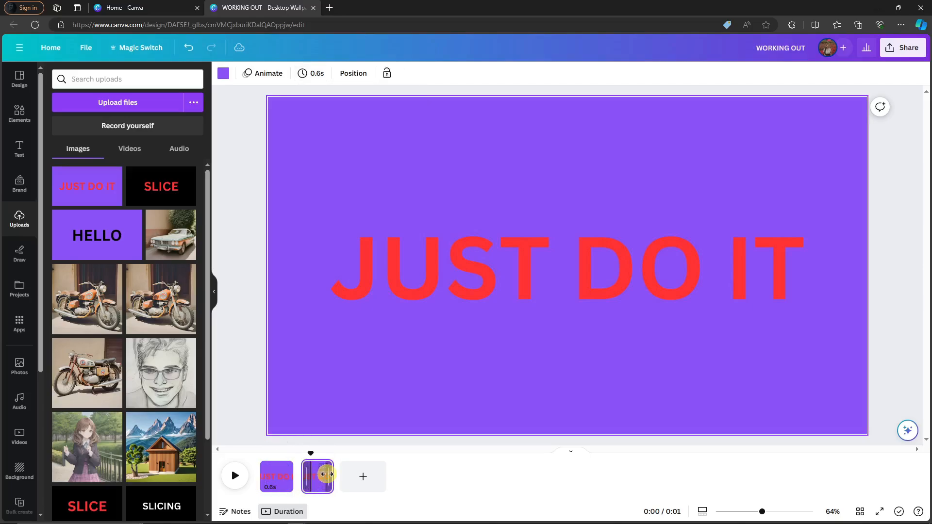
pyautogui.click(570, 390)
pyautogui.moveTo(570, 433); pyautogui.dragTo(572, 266)
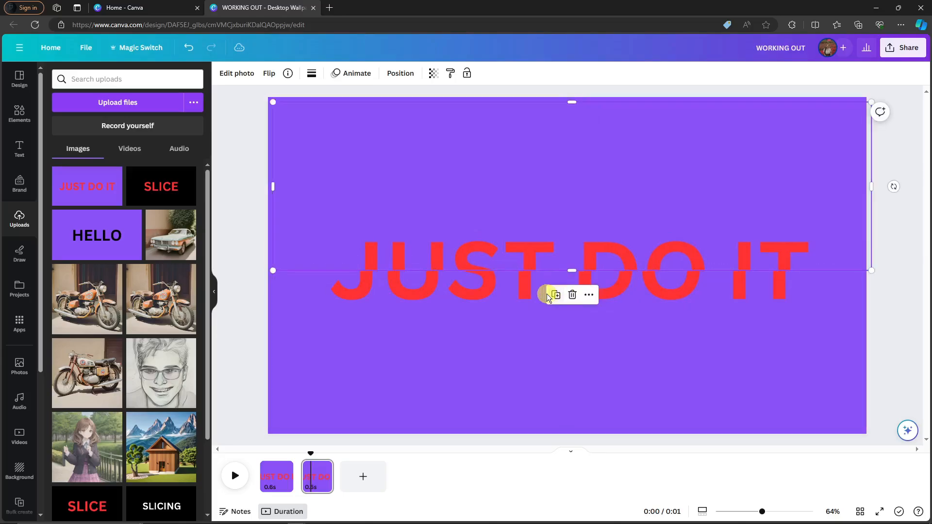
pyautogui.moveTo(536, 205); pyautogui.dragTo(524, 235)
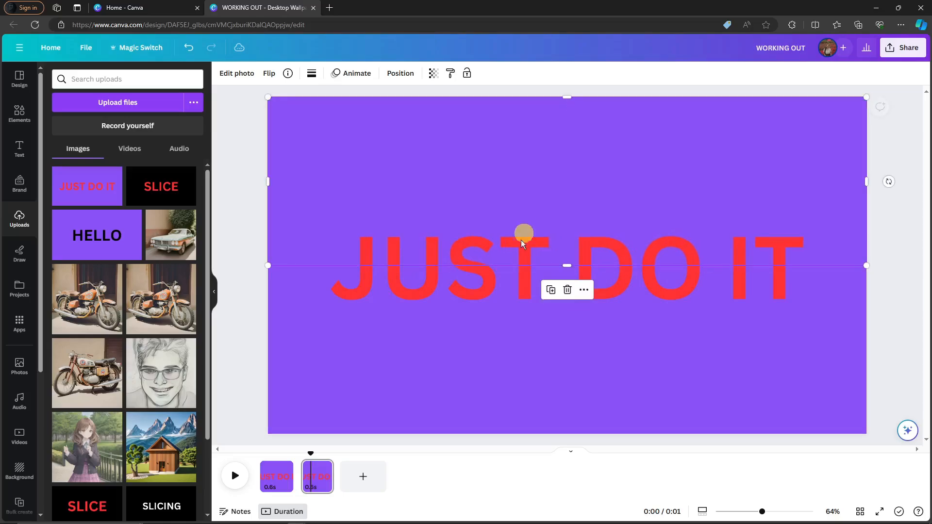
# - Select the rear "JUST DO IT" image among the second page's layers and crop it to its lower half
pyautogui.click(471, 358)
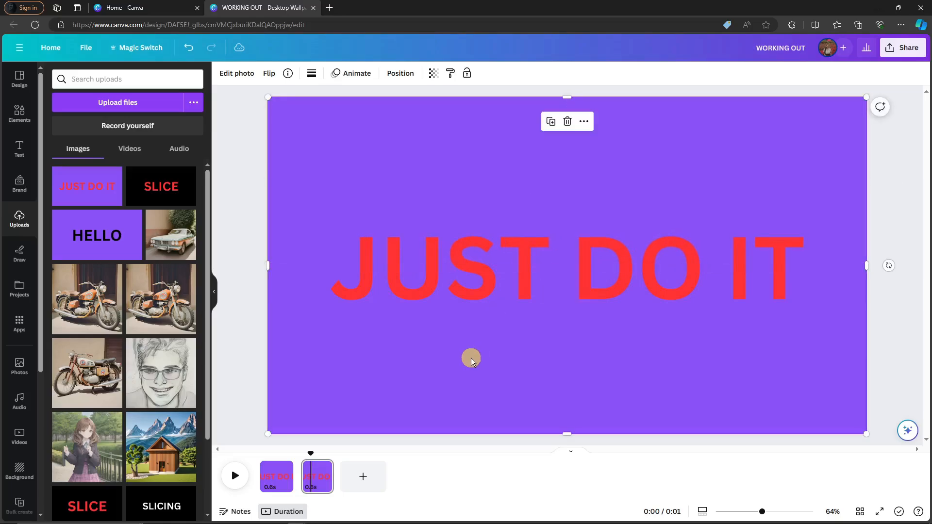
pyautogui.click(568, 93)
pyautogui.click(233, 74)
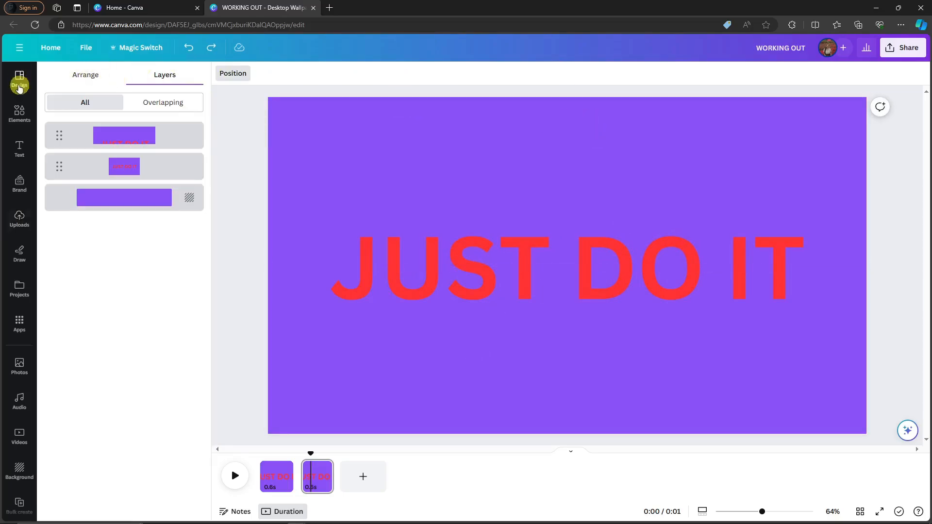
pyautogui.click(17, 86)
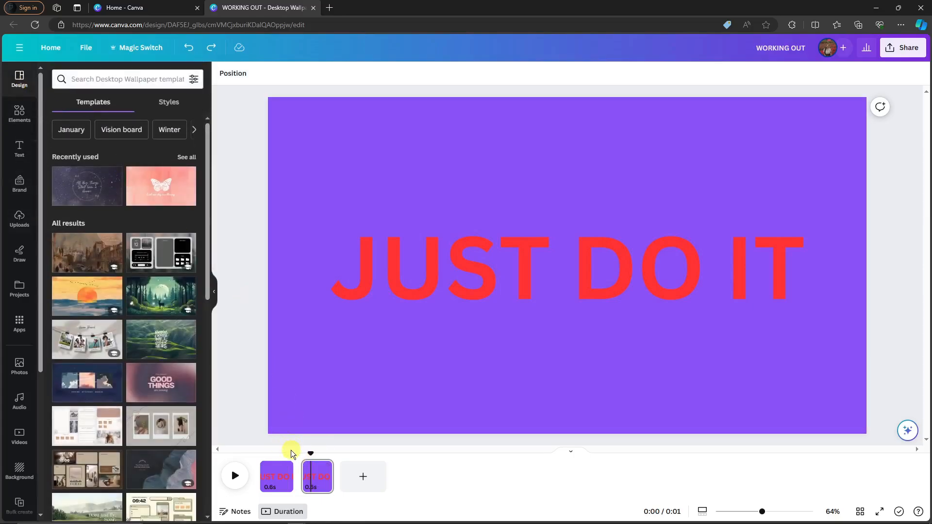
pyautogui.click(312, 480)
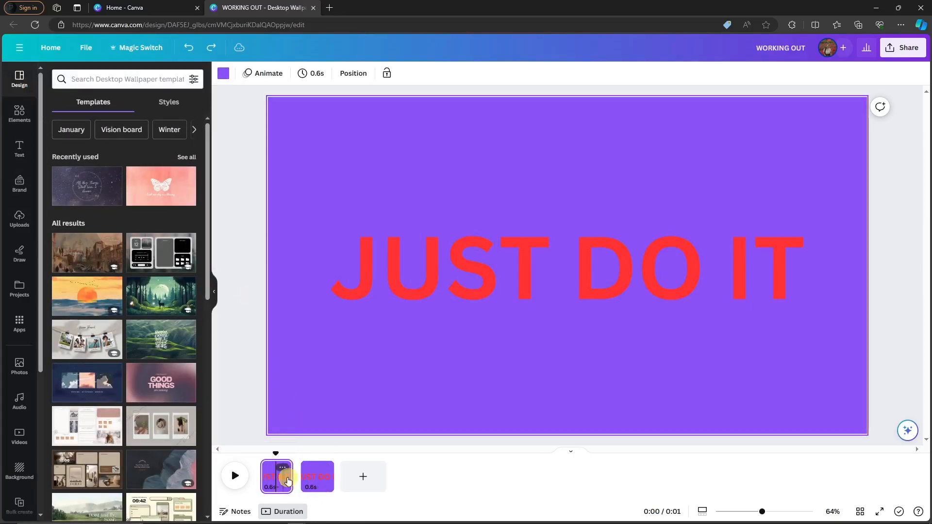
pyautogui.click(321, 488)
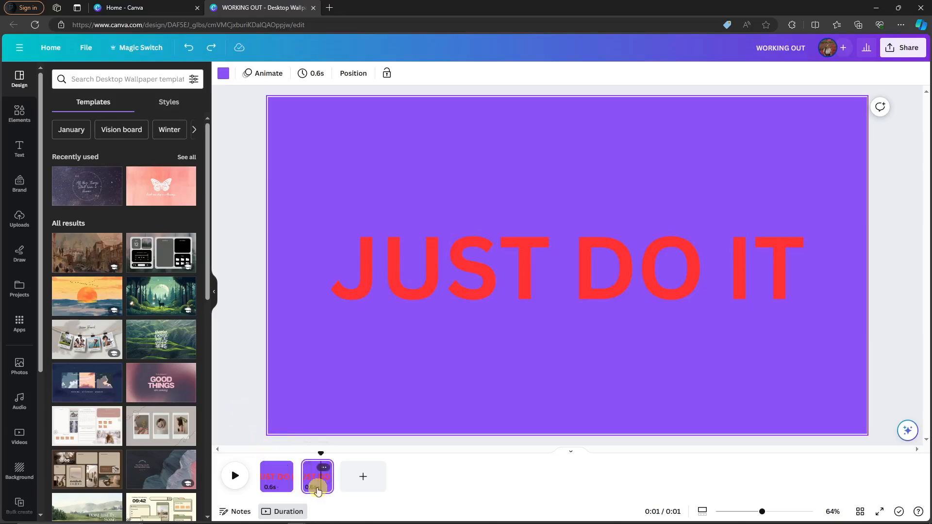
pyautogui.click(353, 74)
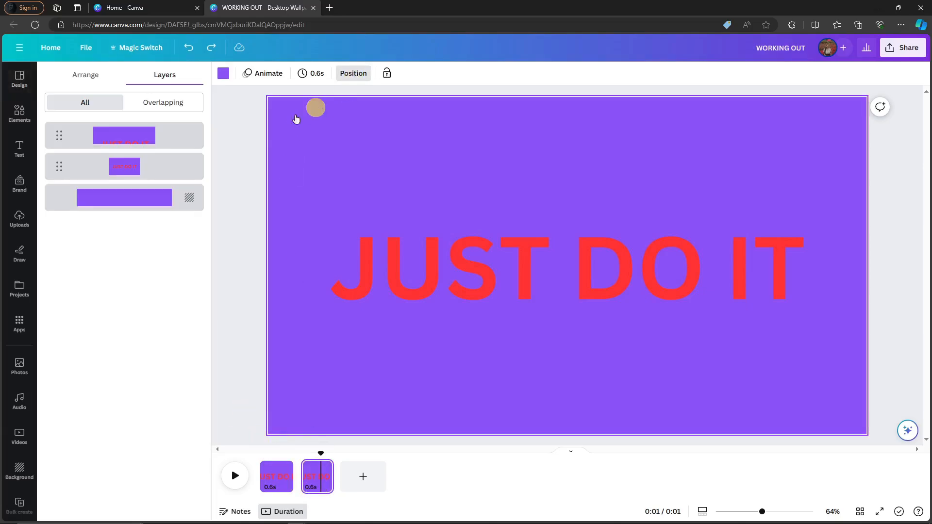
pyautogui.click(162, 139)
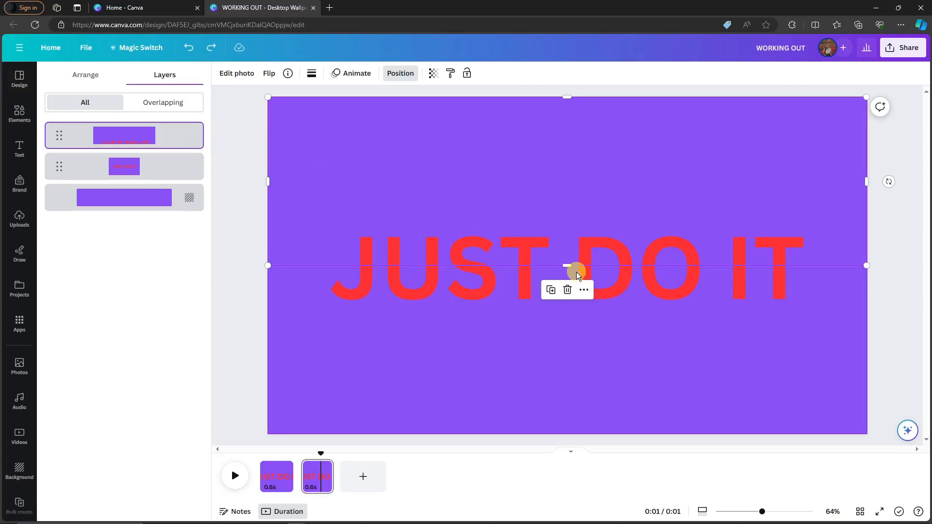
pyautogui.click(153, 174)
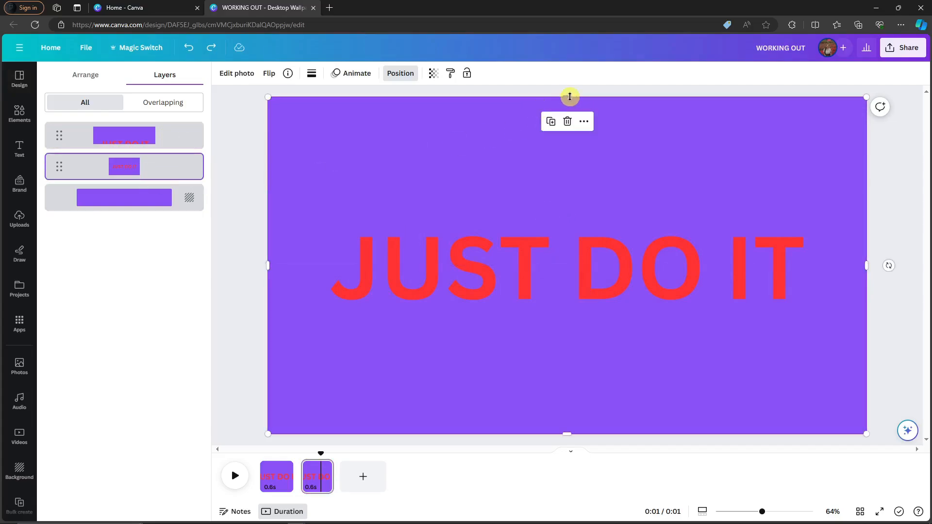
pyautogui.moveTo(567, 97); pyautogui.dragTo(563, 265)
pyautogui.click(241, 265)
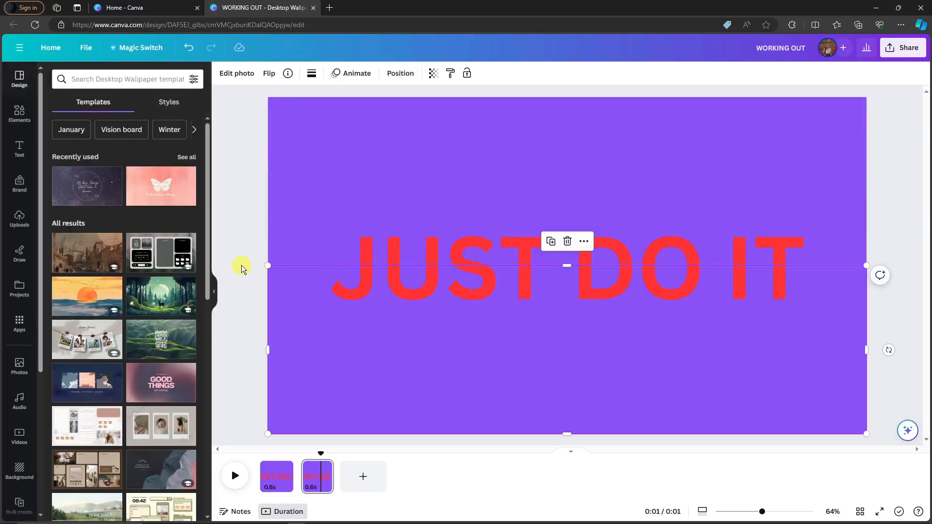
# - Duplicate the second page with the two cropped halves, and delete the original first page
pyautogui.click(331, 304)
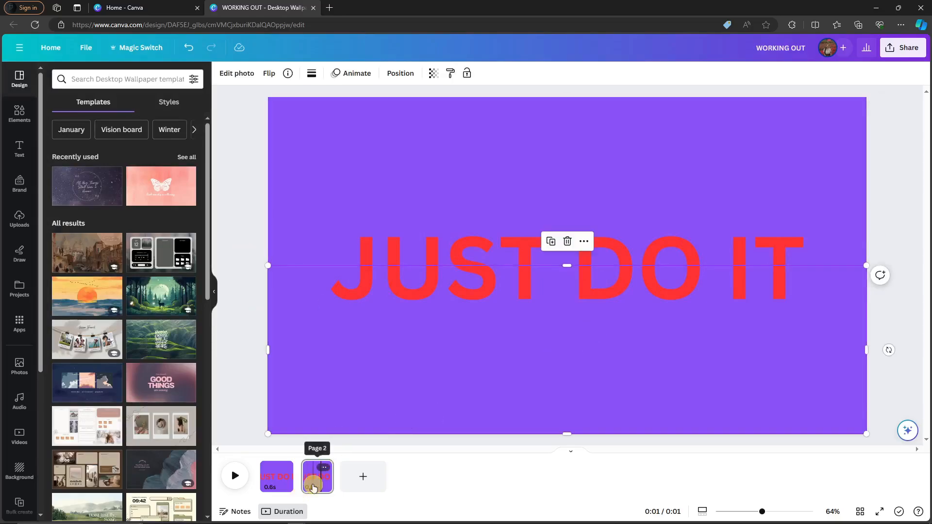
pyautogui.click(325, 468)
pyautogui.click(367, 315)
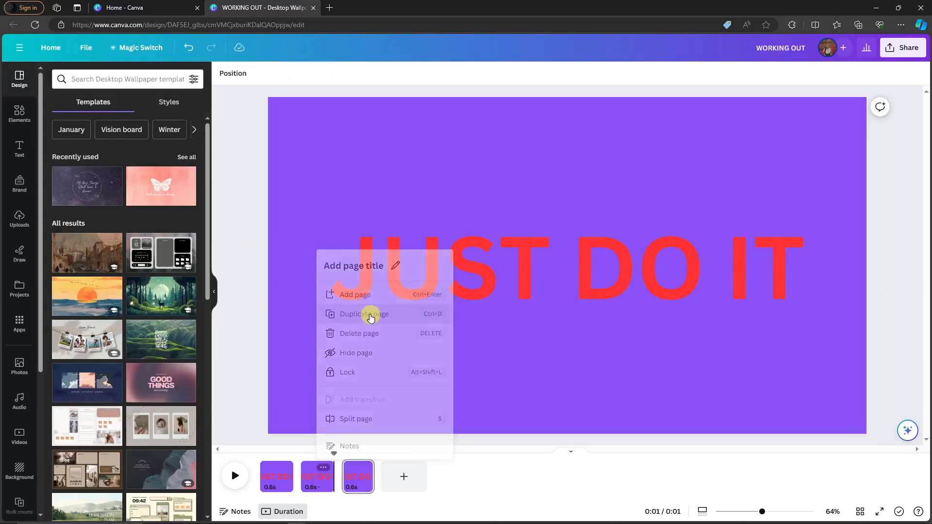
pyautogui.rightClick(277, 474)
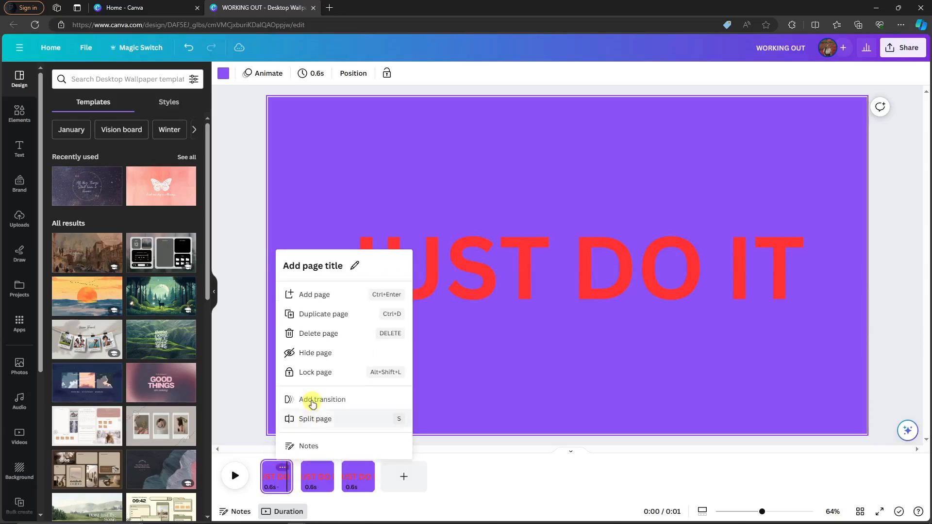
pyautogui.click(318, 333)
# - On the second page, move the upper "JUST DO IT" half up and the lower half down by about a quarter of the page height each
pyautogui.click(269, 485)
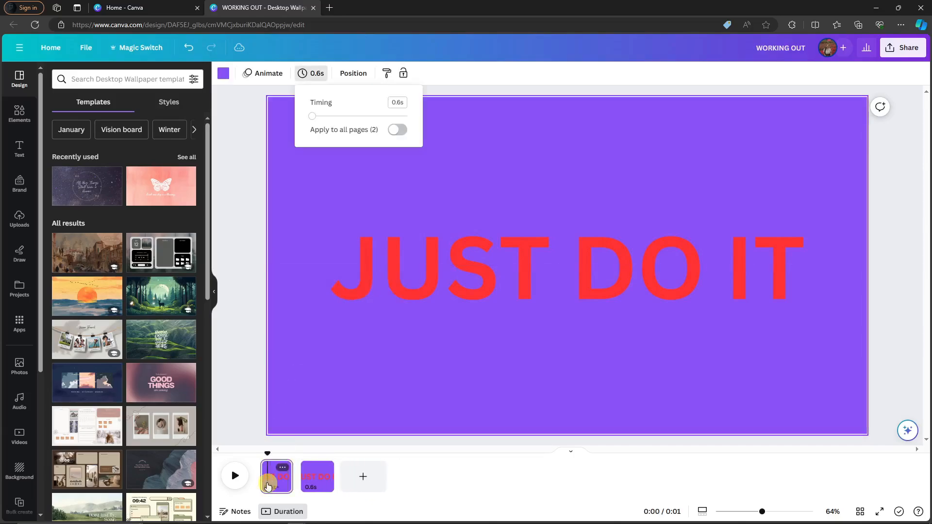
pyautogui.click(312, 480)
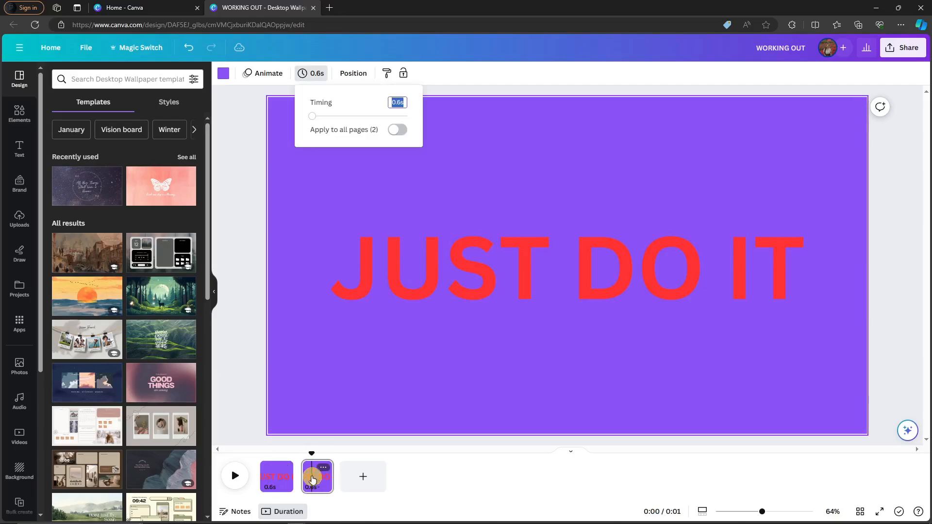
pyautogui.click(242, 268)
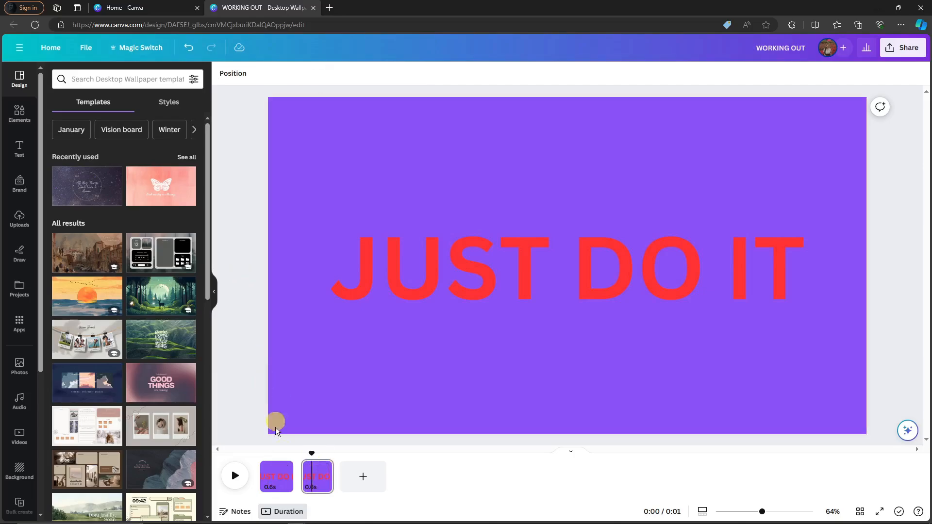
pyautogui.click(307, 487)
pyautogui.click(354, 73)
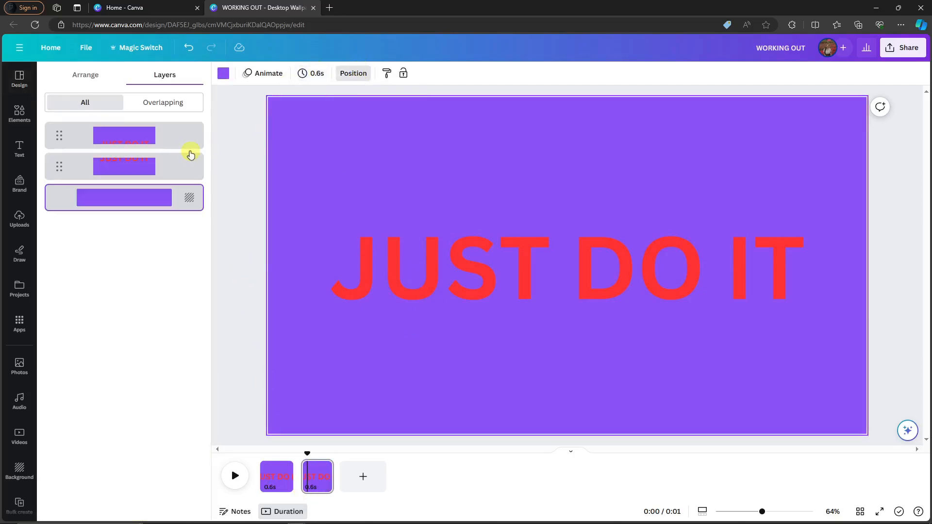
pyautogui.click(179, 138)
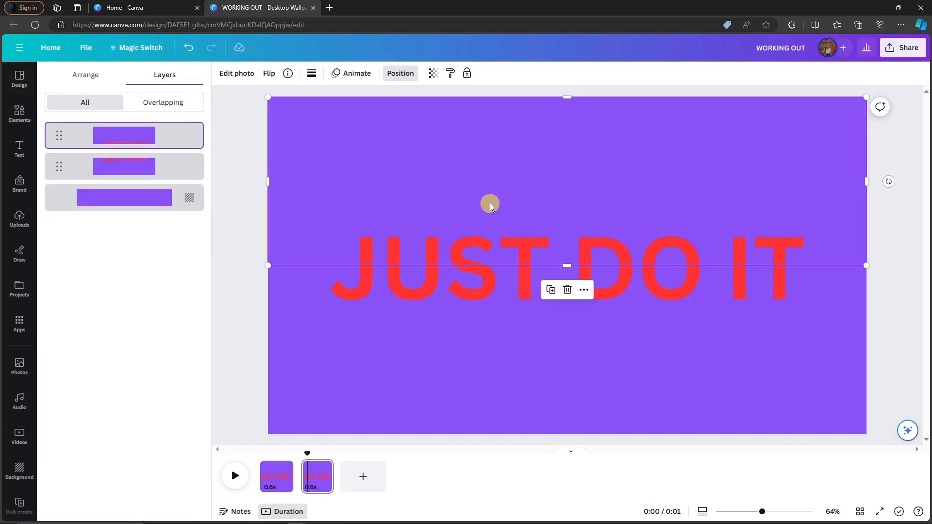
pyautogui.moveTo(570, 255); pyautogui.dragTo(572, 201)
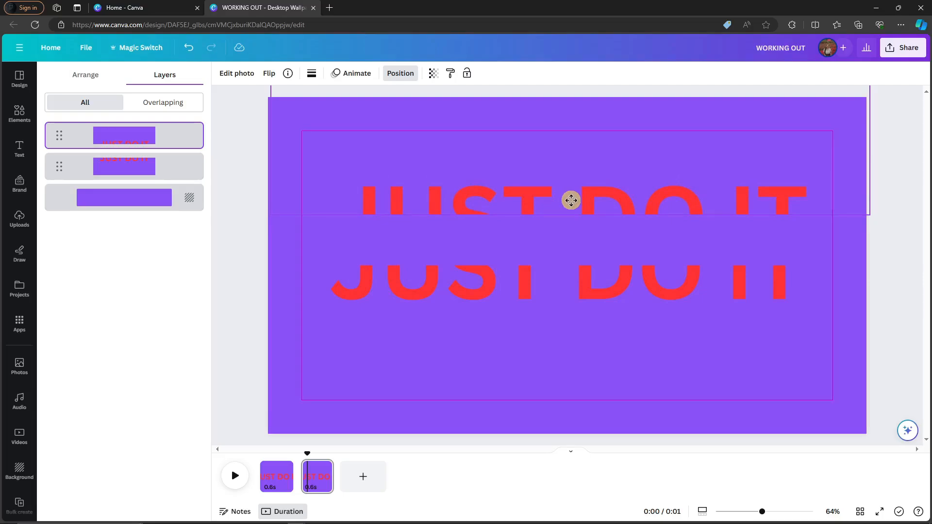
pyautogui.moveTo(571, 200); pyautogui.dragTo(571, 203)
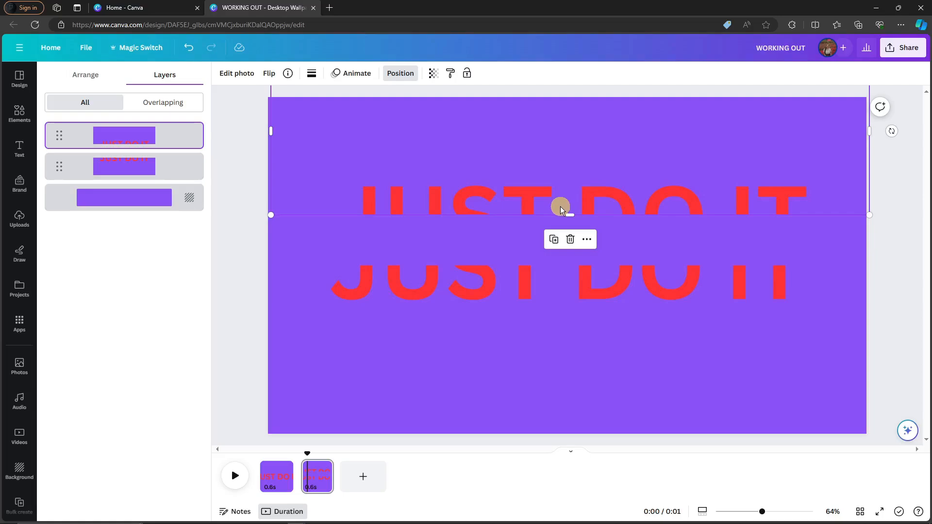
pyautogui.moveTo(560, 209); pyautogui.dragTo(556, 175)
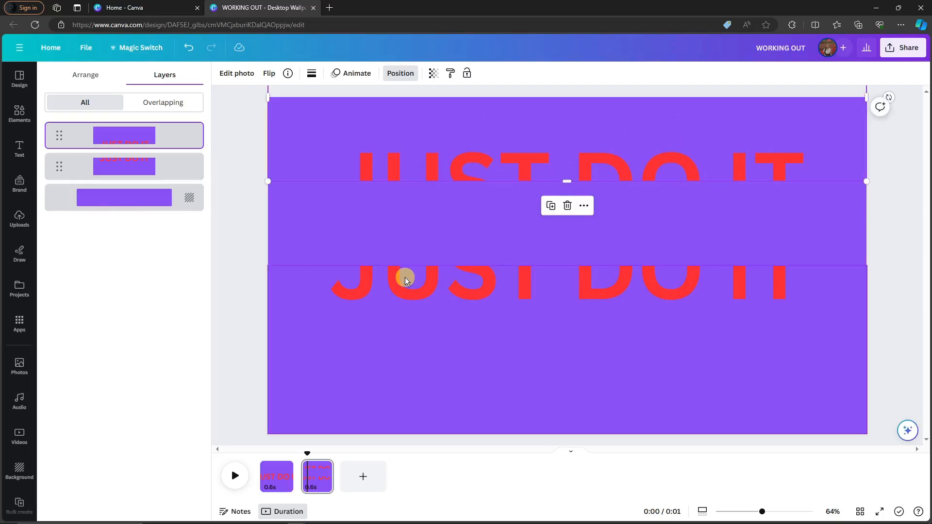
pyautogui.click(437, 277)
pyautogui.moveTo(437, 277); pyautogui.dragTo(438, 359)
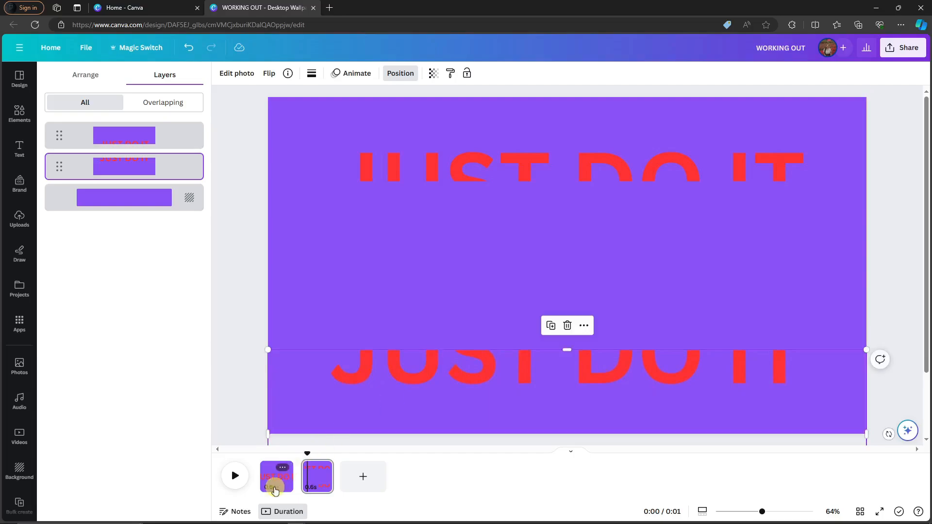
# - Compare the positions of the upper and lower "JUST DO IT" halves on the first and second pages
pyautogui.click(272, 482)
pyautogui.click(457, 231)
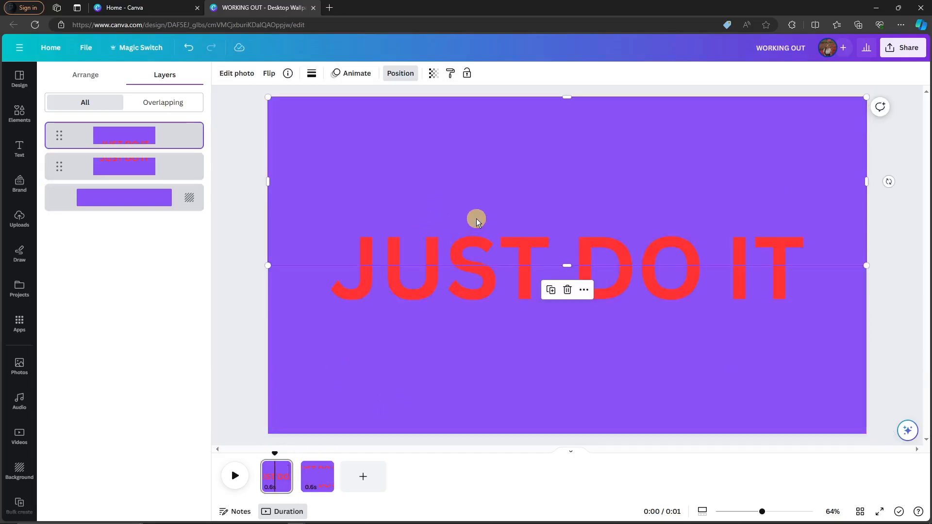
pyautogui.click(451, 342)
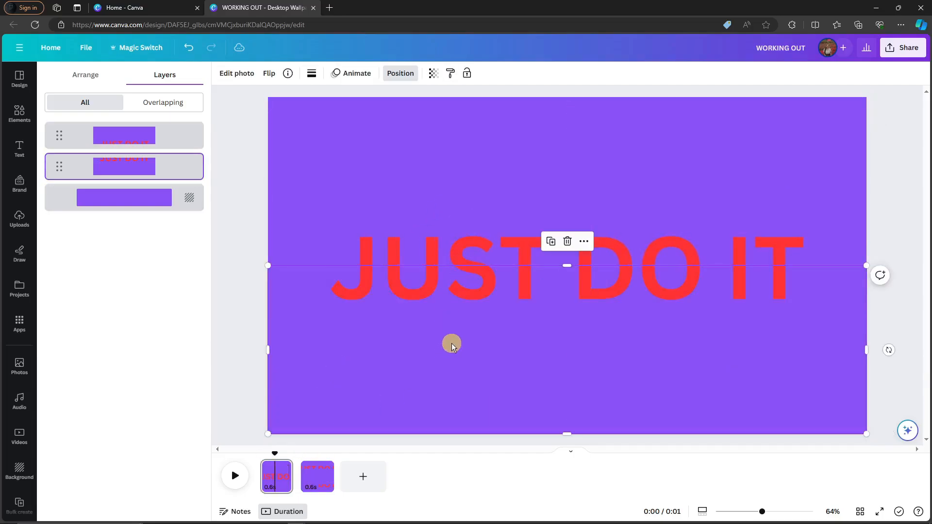
pyautogui.click(400, 206)
pyautogui.click(323, 485)
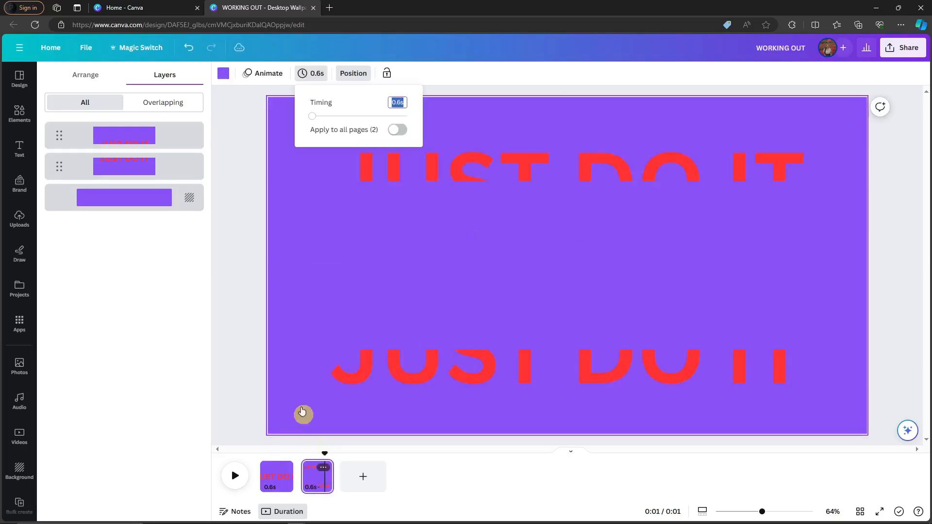
pyautogui.click(302, 413)
pyautogui.click(426, 168)
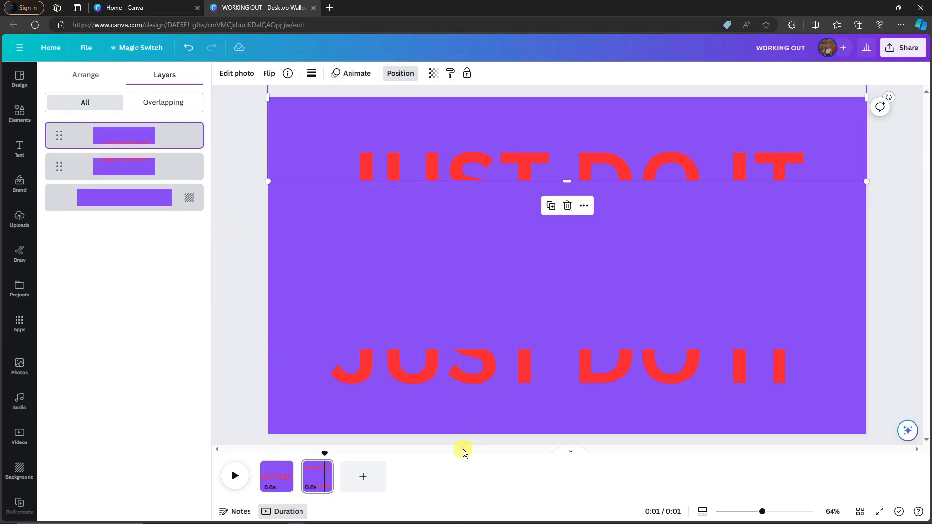
# - Add a Match & Move transition between the two "JUST DO IT" pages and play back the animation
pyautogui.moveTo(300, 487)
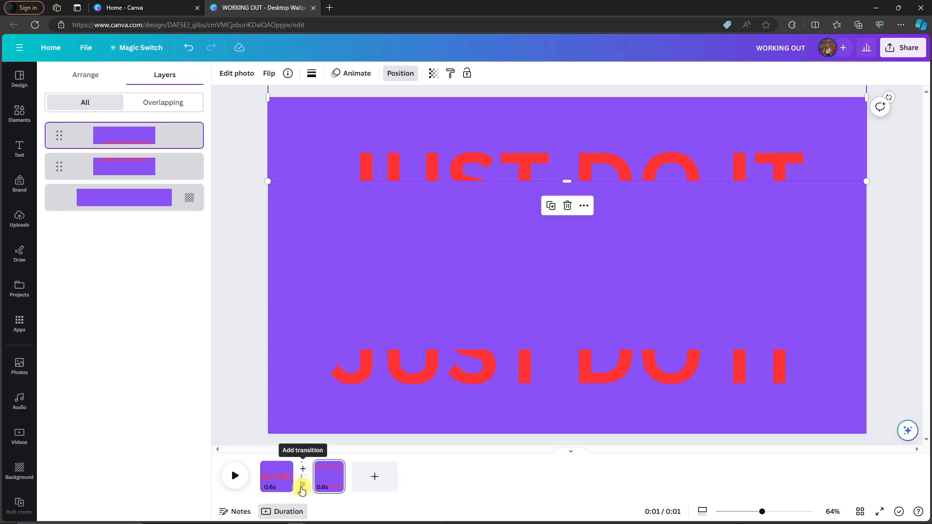
pyautogui.click(302, 486)
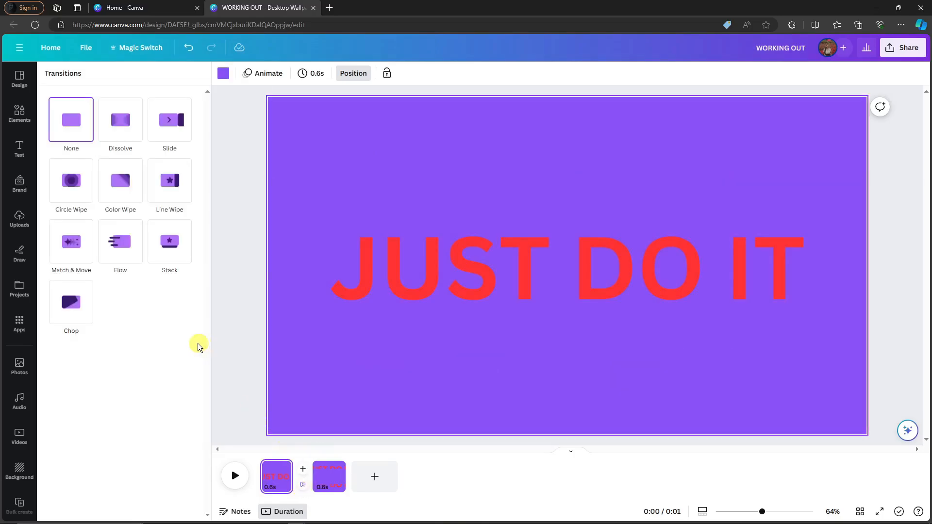
pyautogui.click(73, 244)
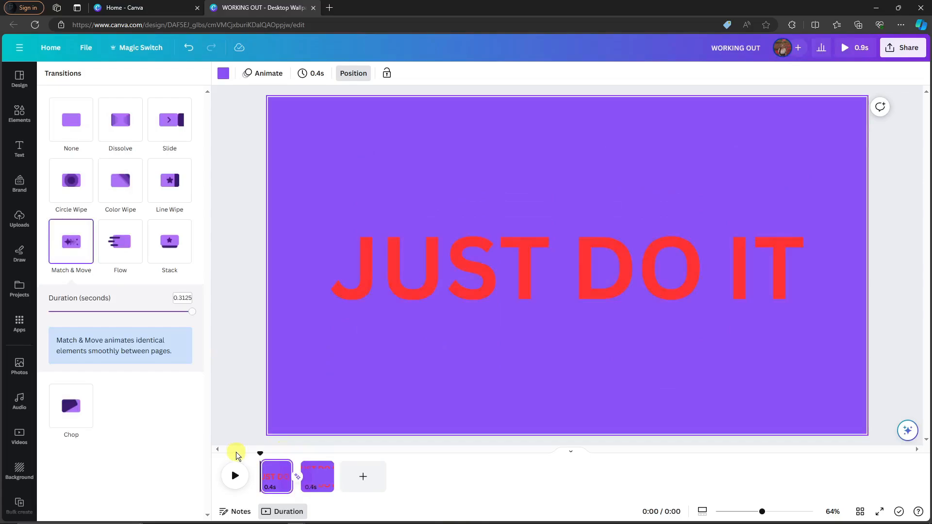
pyautogui.click(237, 478)
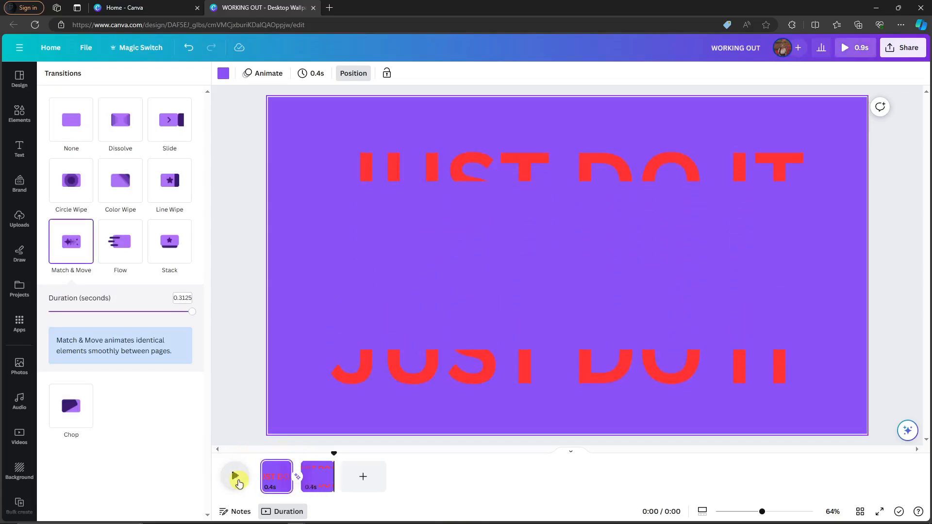
pyautogui.click(237, 478)
pyautogui.click(238, 482)
pyautogui.click(238, 482)
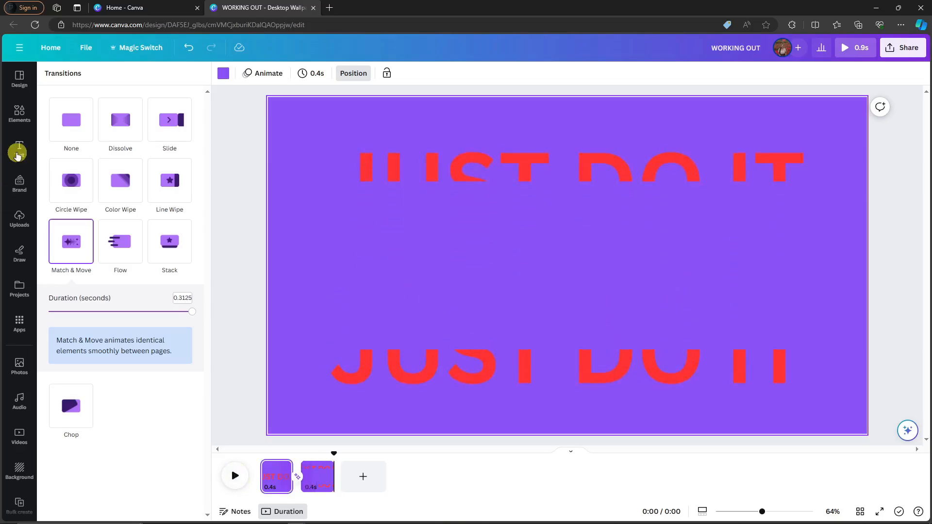
# - Replace the "working out" element search with "sq" and add a Rectangle shape to the first page
pyautogui.click(15, 115)
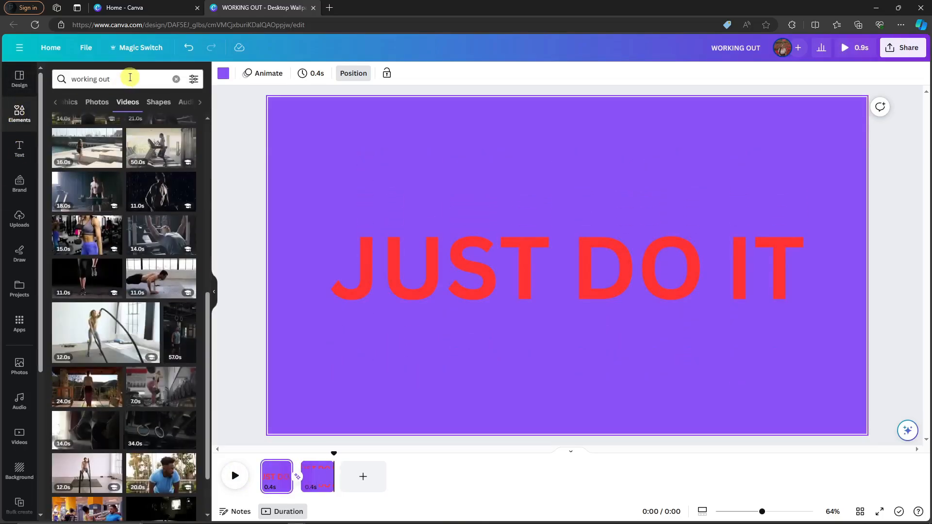
pyautogui.click(168, 83)
pyautogui.click(175, 80)
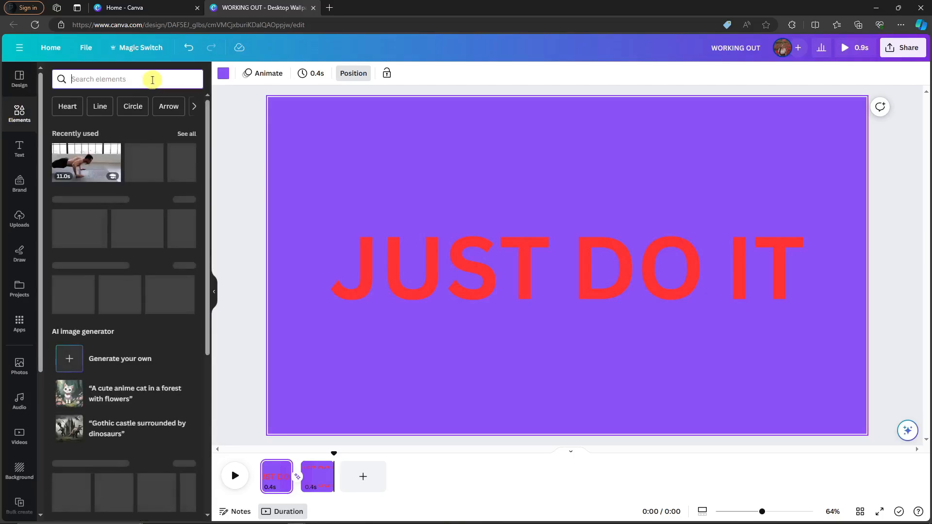
pyautogui.write('sh')
pyautogui.press('BackSpace')
pyautogui.press('BackSpace')
pyautogui.write('s')
pyautogui.press('BackSpace')
pyautogui.write('sq')
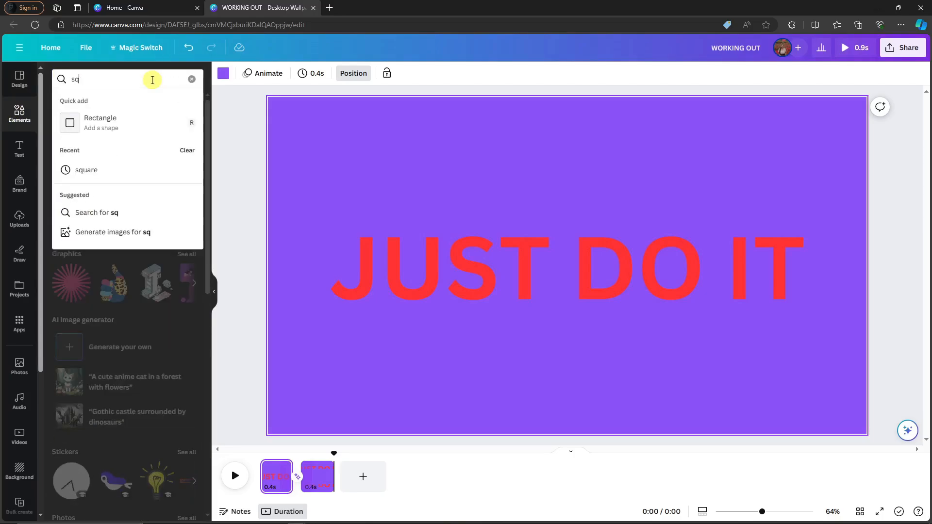
pyautogui.click(121, 135)
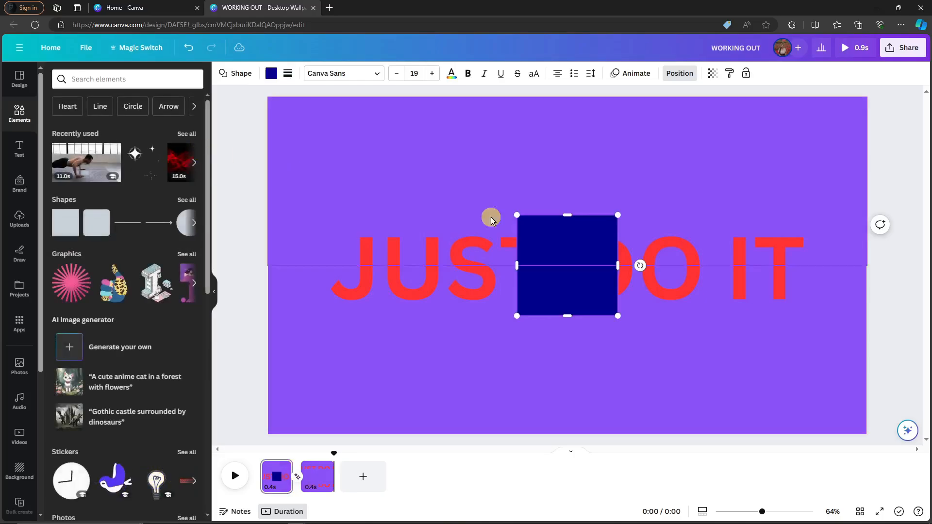
# - Shift the dark blue square below the word "JUST", copy it, and delete it from the first page
pyautogui.click(532, 271)
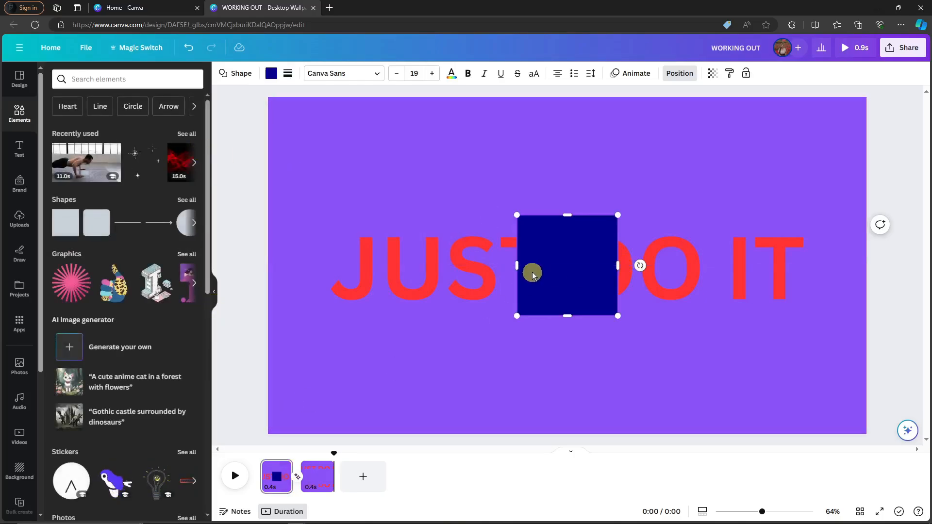
pyautogui.rightClick(547, 235)
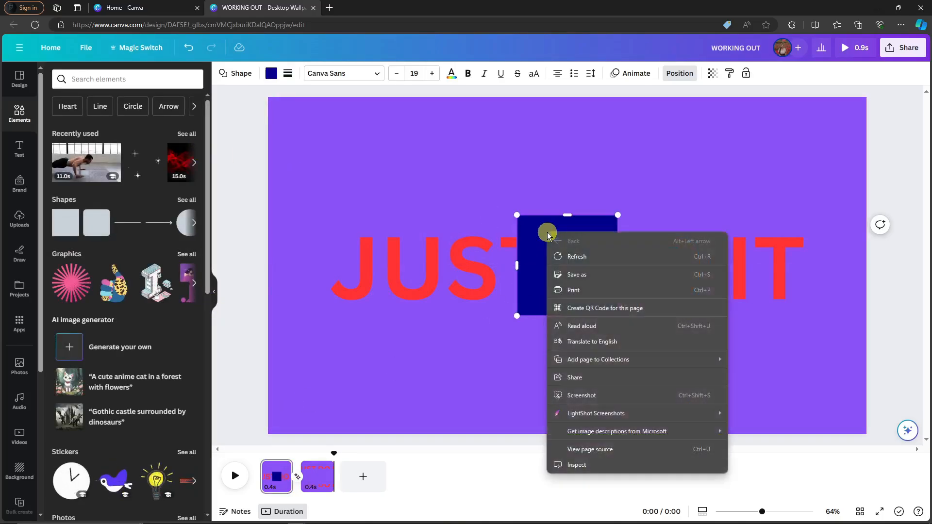
pyautogui.click(550, 231)
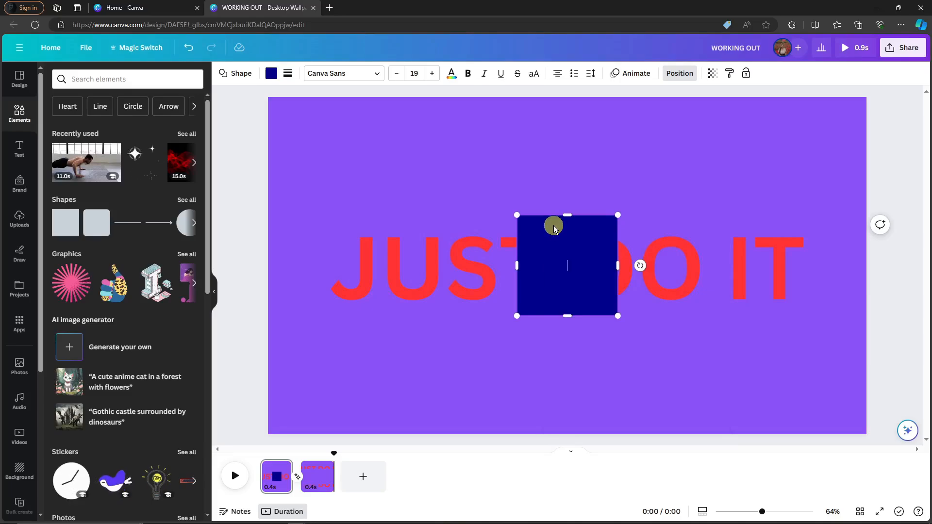
pyautogui.click(707, 217)
pyautogui.click(558, 233)
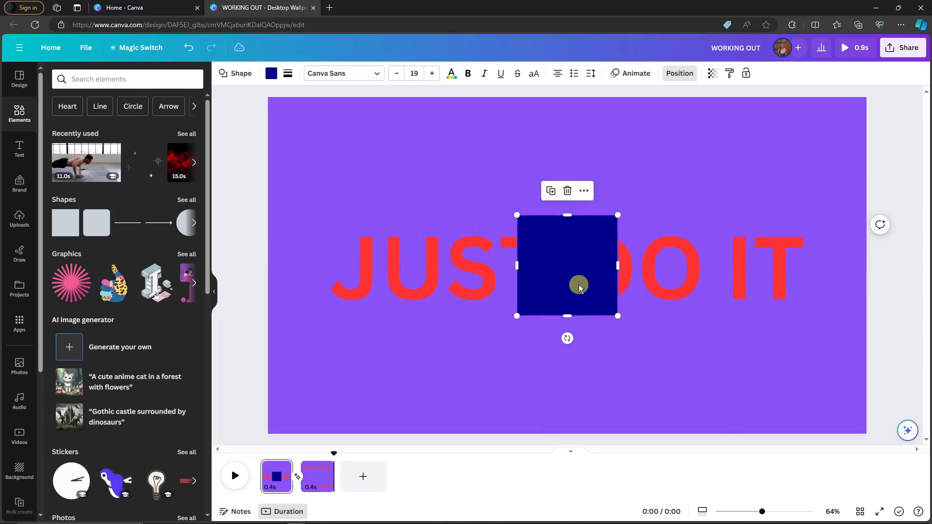
pyautogui.moveTo(568, 241); pyautogui.dragTo(486, 321)
pyautogui.rightClick(486, 322)
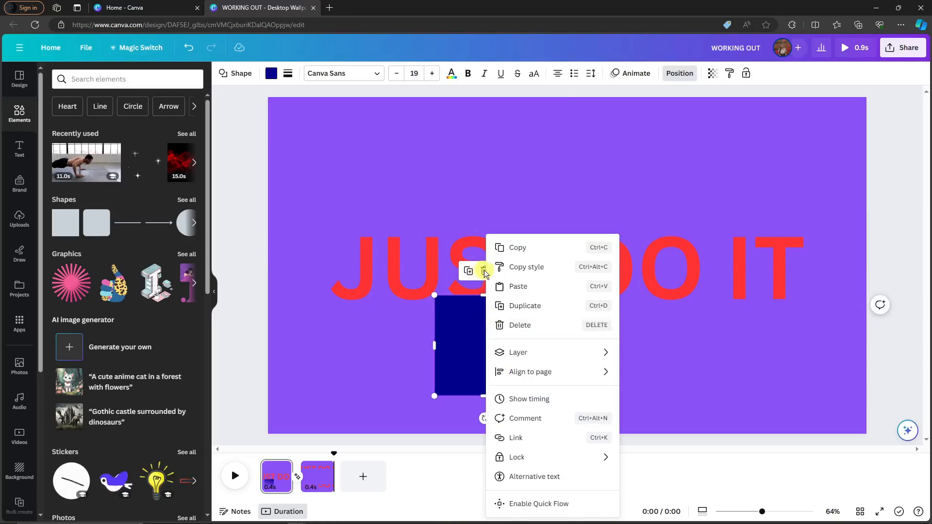
pyautogui.click(523, 266)
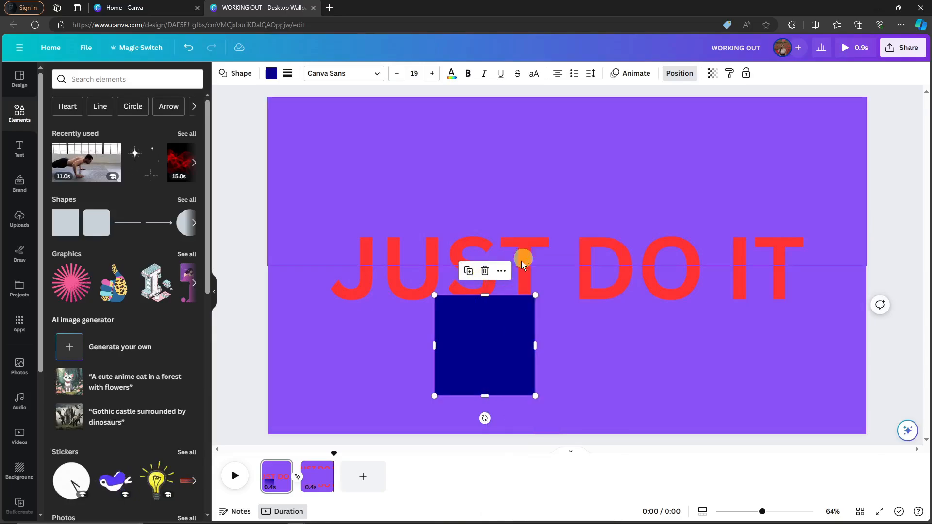
pyautogui.click(484, 270)
# - Paste the dark blue square onto the second page and move it up against the lower edge of the upper text half
pyautogui.click(316, 476)
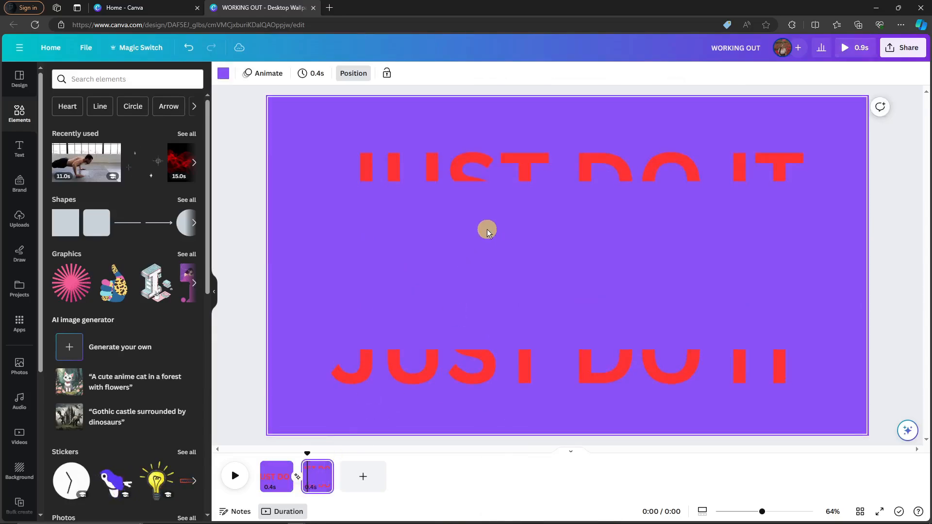
pyautogui.rightClick(486, 230)
pyautogui.click(450, 228)
pyautogui.rightClick(485, 249)
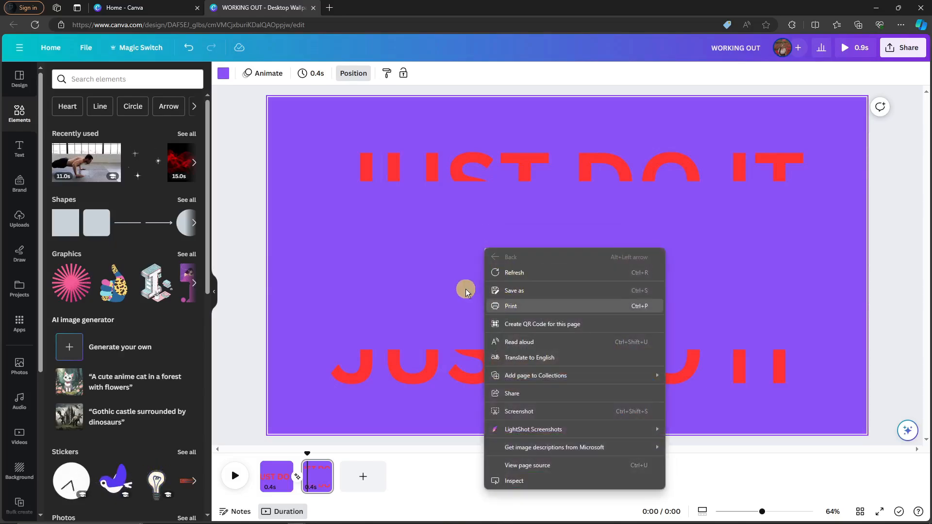
pyautogui.rightClick(468, 291)
pyautogui.click(500, 340)
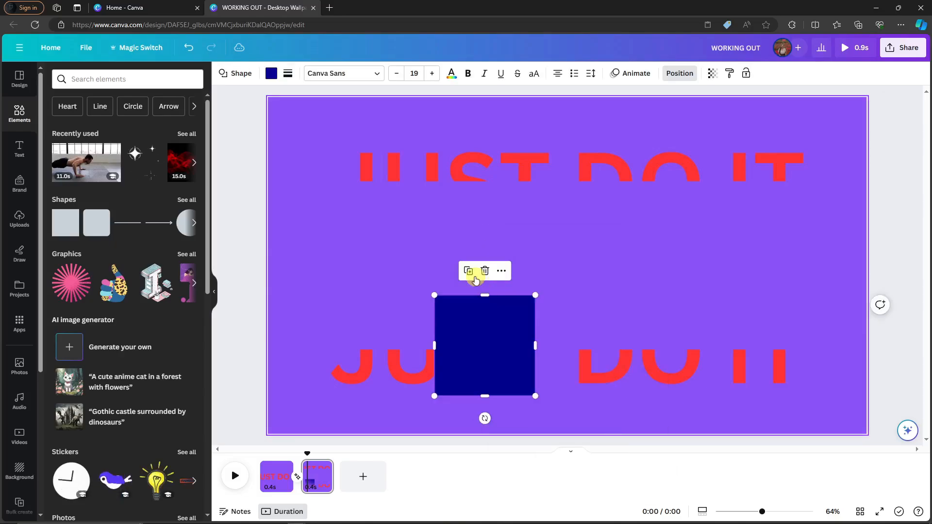
pyautogui.moveTo(485, 316); pyautogui.dragTo(409, 202)
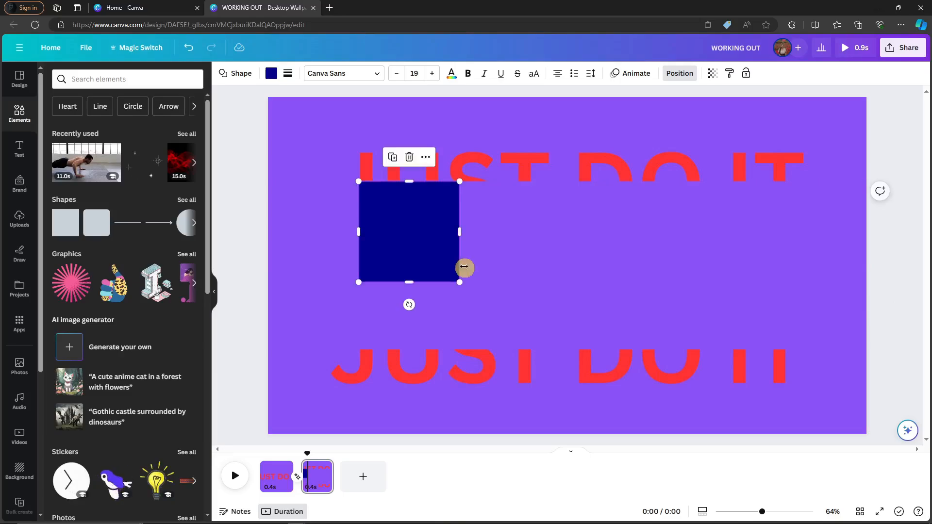
# - Stretch the dark blue square to fill the gap between the two text halves and recolour it black
pyautogui.moveTo(445, 244); pyautogui.dragTo(447, 244)
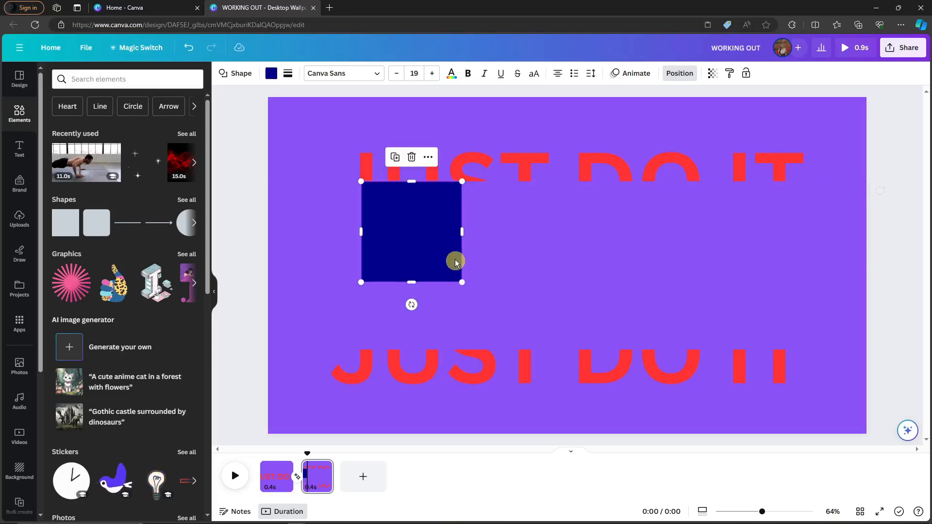
pyautogui.moveTo(462, 282); pyautogui.dragTo(786, 351)
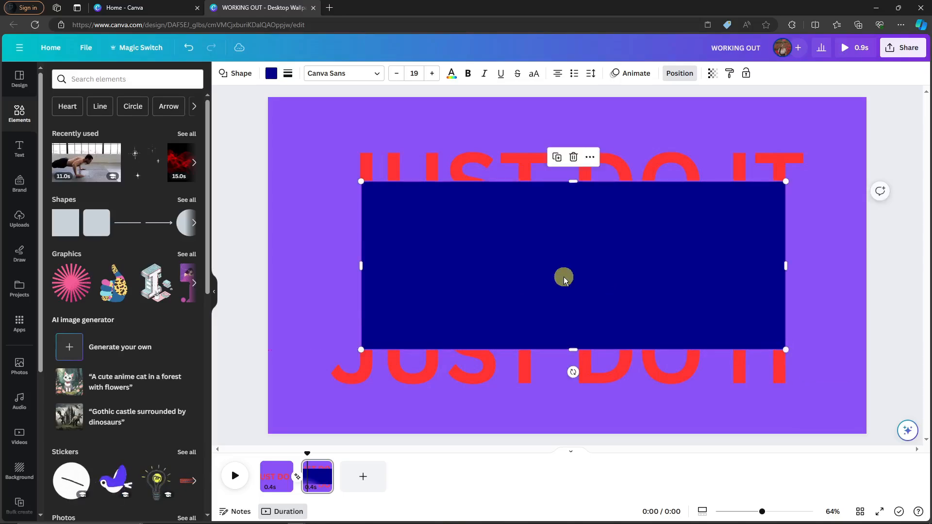
pyautogui.click(271, 73)
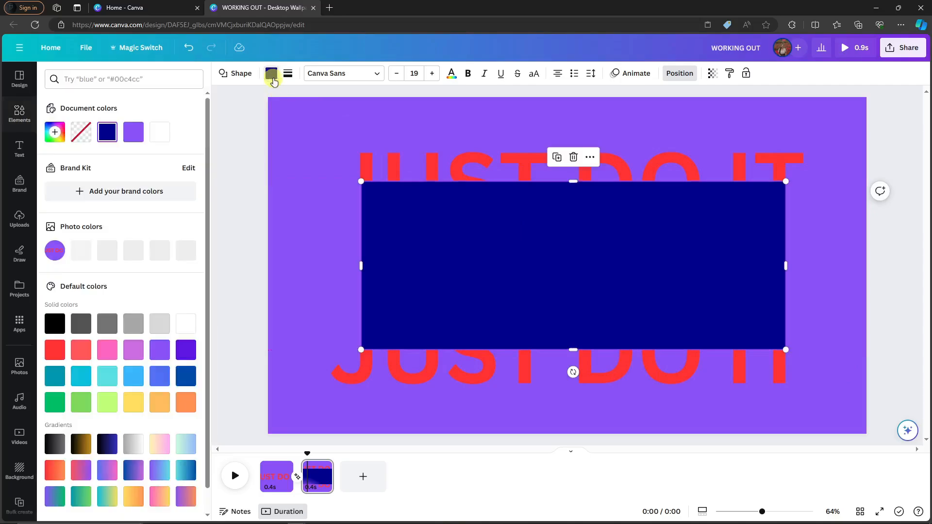
pyautogui.click(55, 323)
pyautogui.click(245, 238)
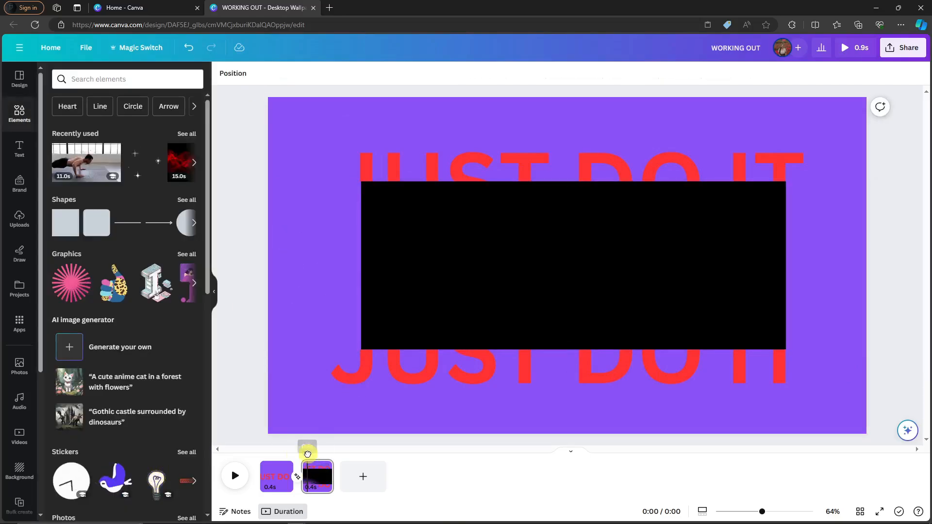
pyautogui.press('space')
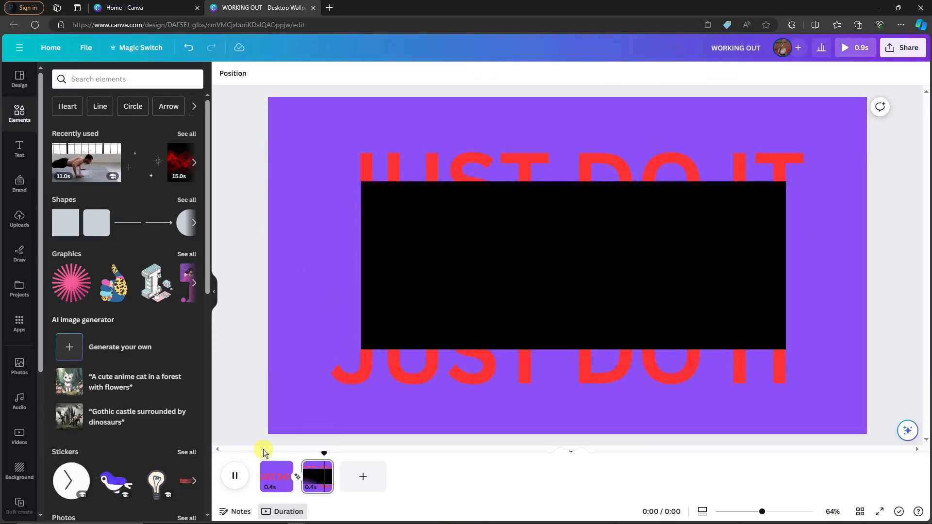
# - Try a shorter black rectangle in the played-back animation, and extend it back to both text halves
pyautogui.click(440, 285)
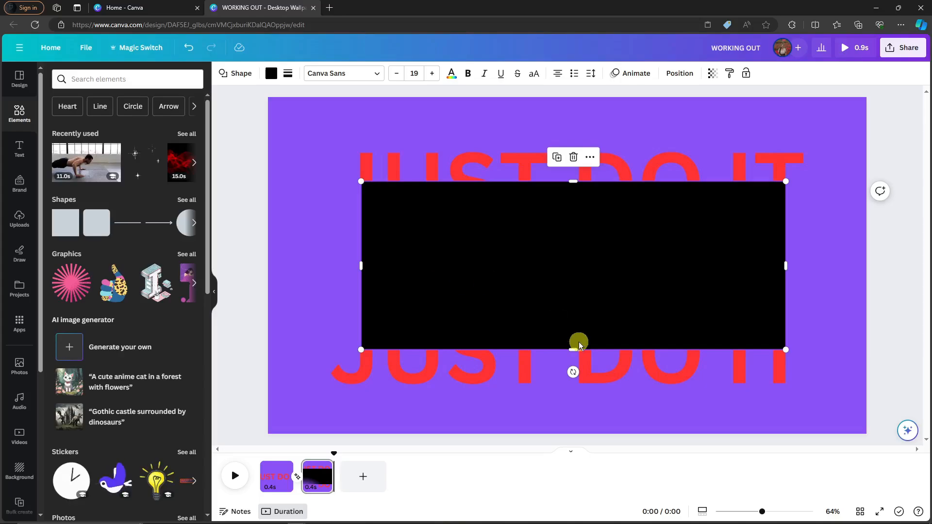
pyautogui.moveTo(573, 342); pyautogui.dragTo(574, 324)
pyautogui.moveTo(574, 180); pyautogui.dragTo(574, 193)
pyautogui.moveTo(334, 453); pyautogui.dragTo(228, 460)
pyautogui.click(234, 472)
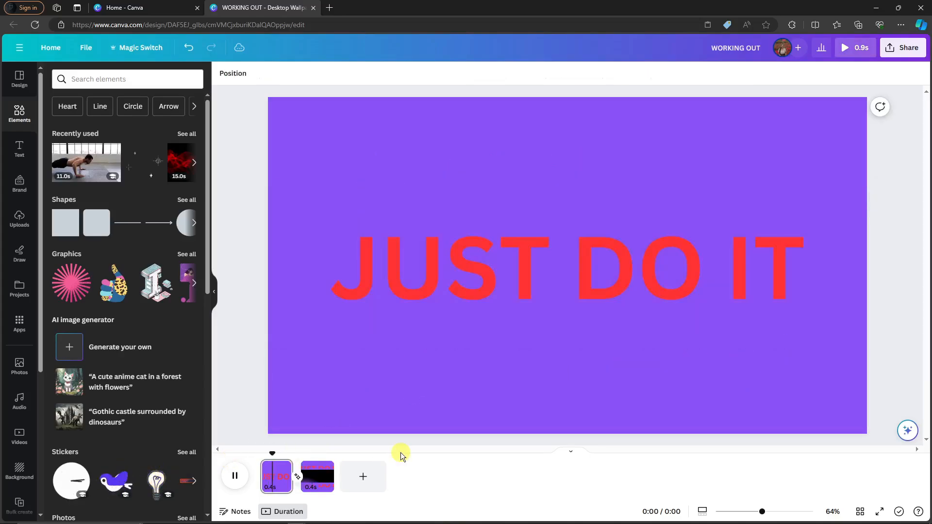
pyautogui.press('space')
pyautogui.press('space')
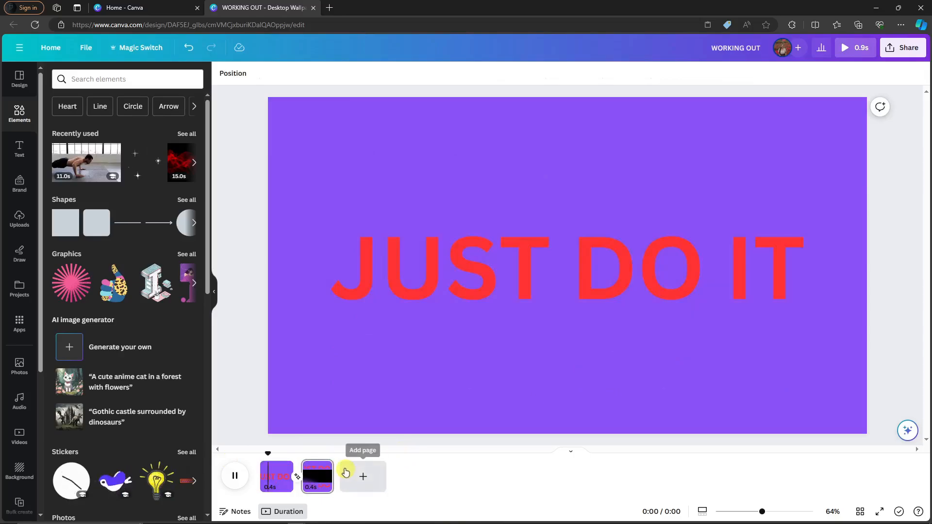
pyautogui.click(532, 227)
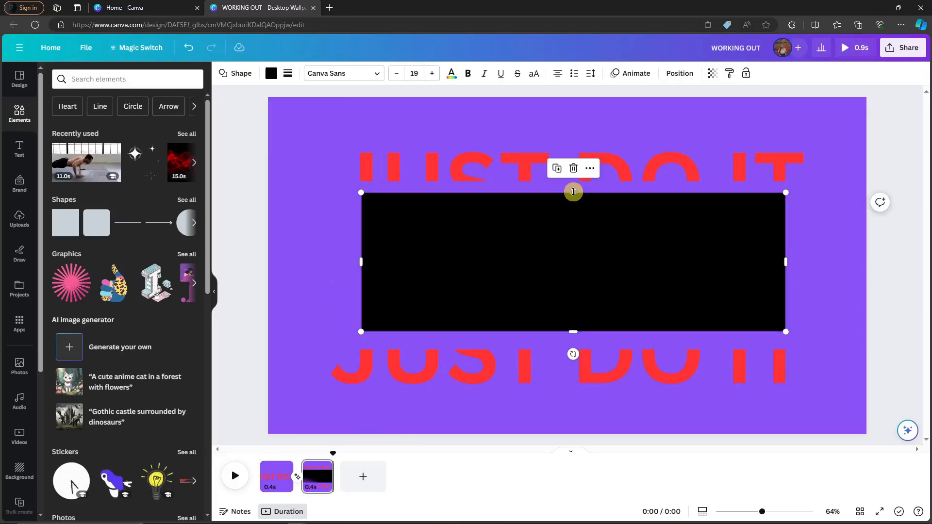
pyautogui.moveTo(573, 192); pyautogui.dragTo(573, 181)
pyautogui.moveTo(572, 336); pyautogui.dragTo(569, 349)
# - Add the "Thank you!" font combination to the second page and delete its "you!" text
pyautogui.click(18, 148)
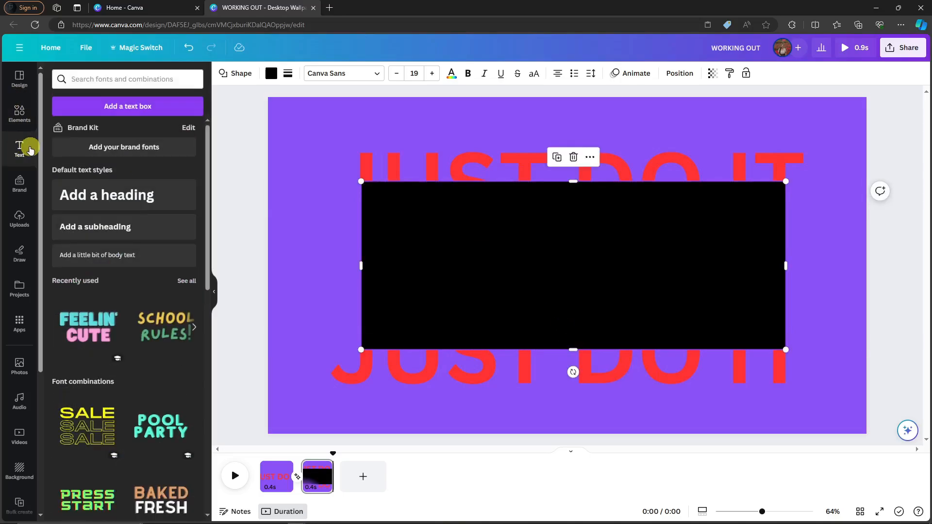
pyautogui.scroll(-6, 161, 301)
pyautogui.scroll(-5, 164, 300)
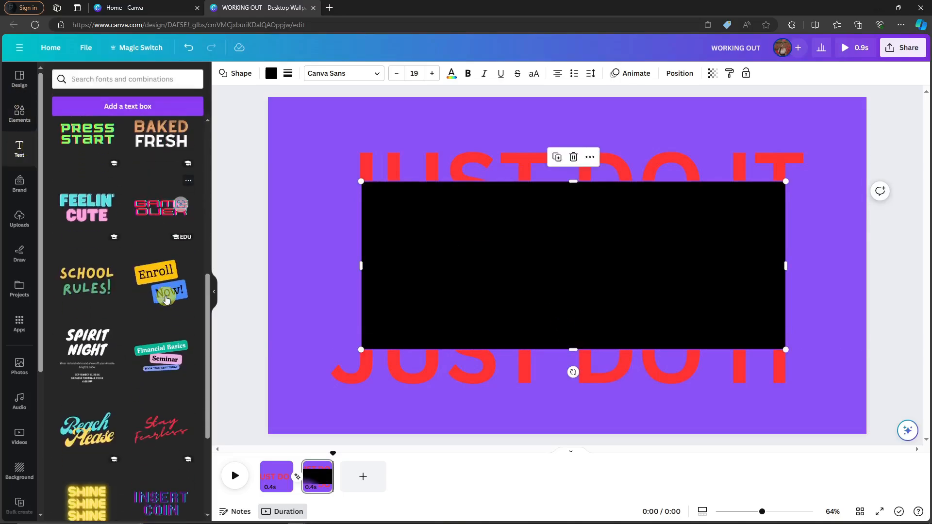
pyautogui.scroll(-4, 170, 338)
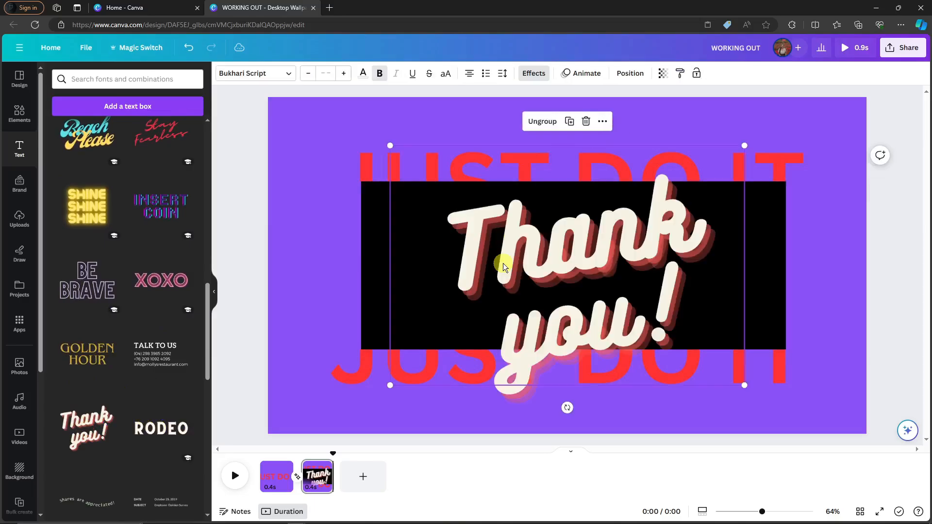
pyautogui.doubleClick(596, 267)
pyautogui.press('BackSpace')
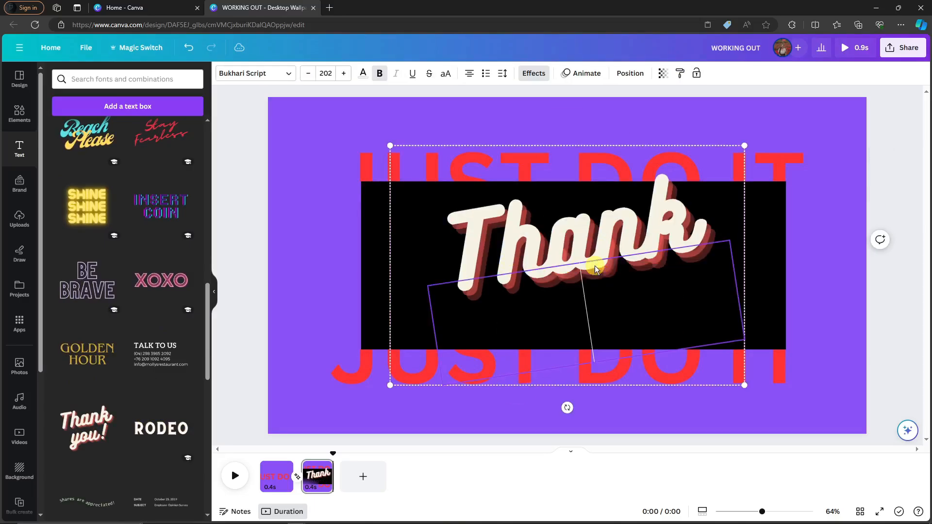
# - Replace the "Thank" text with "HELLO"
pyautogui.doubleClick(581, 222)
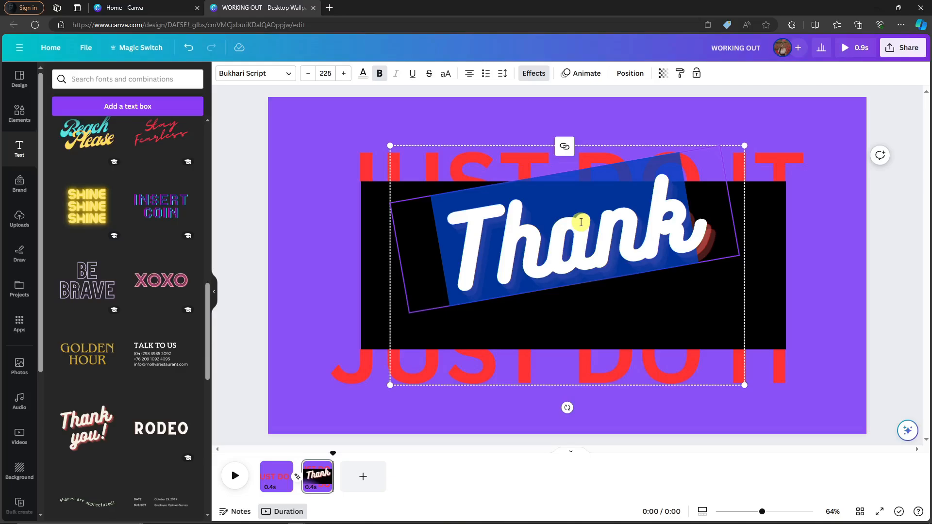
pyautogui.write('BASKETBALL')
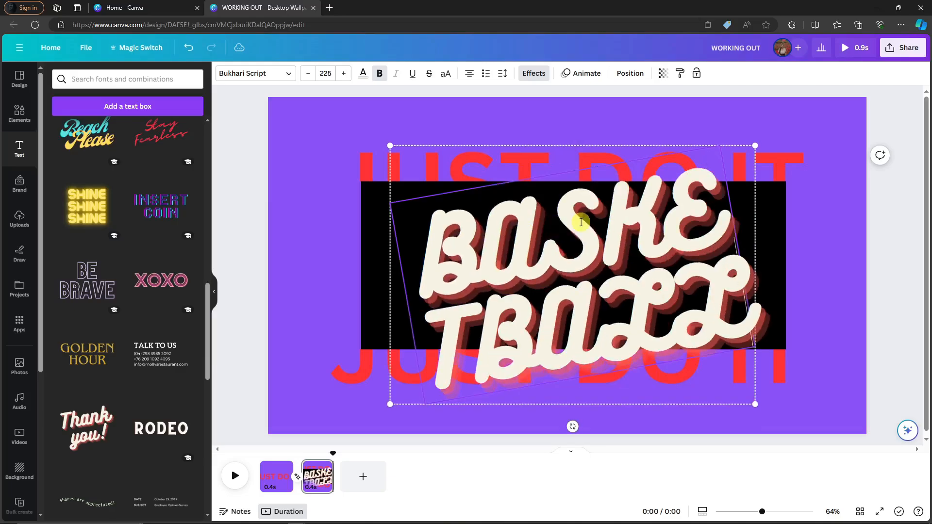
pyautogui.hotkey('ctrl', 'a')
pyautogui.write('HELLO')
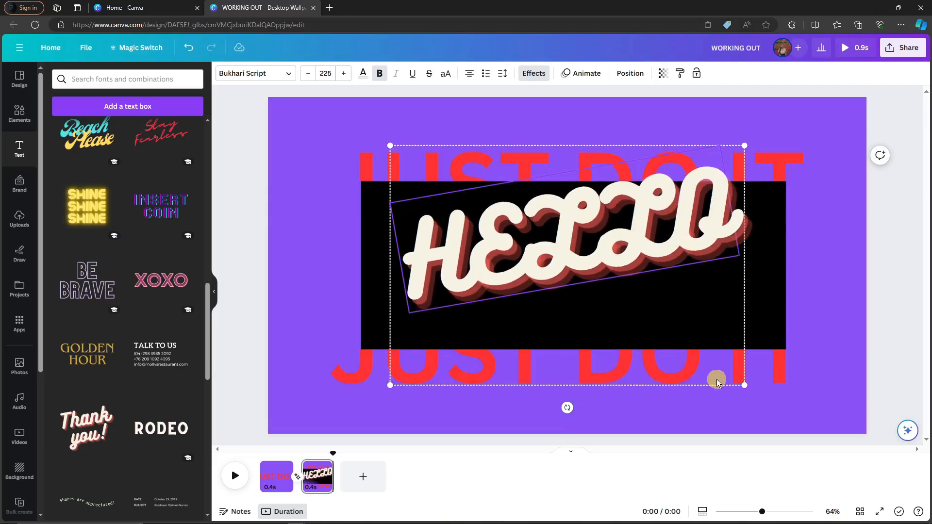
# - Scale the "HELLO" text down to about size 200, place it within the black rectangle, and play back the animation
pyautogui.moveTo(744, 385); pyautogui.dragTo(806, 368)
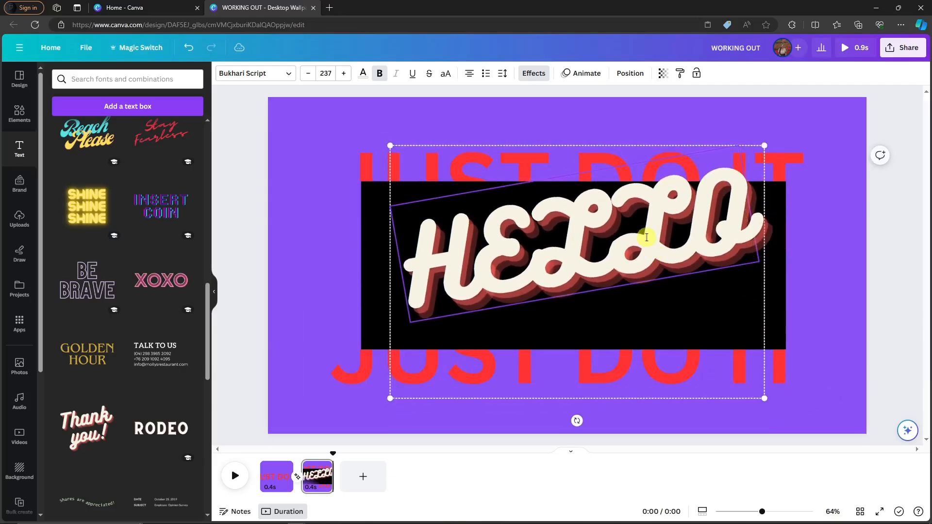
pyautogui.click(864, 198)
pyautogui.click(668, 231)
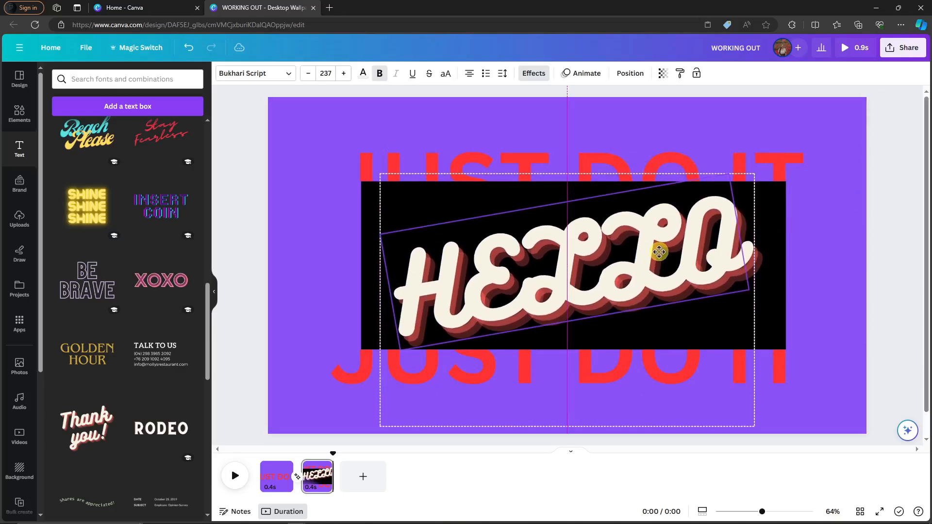
pyautogui.moveTo(760, 175); pyautogui.dragTo(698, 214)
pyautogui.moveTo(618, 289); pyautogui.dragTo(652, 259)
pyautogui.click(835, 231)
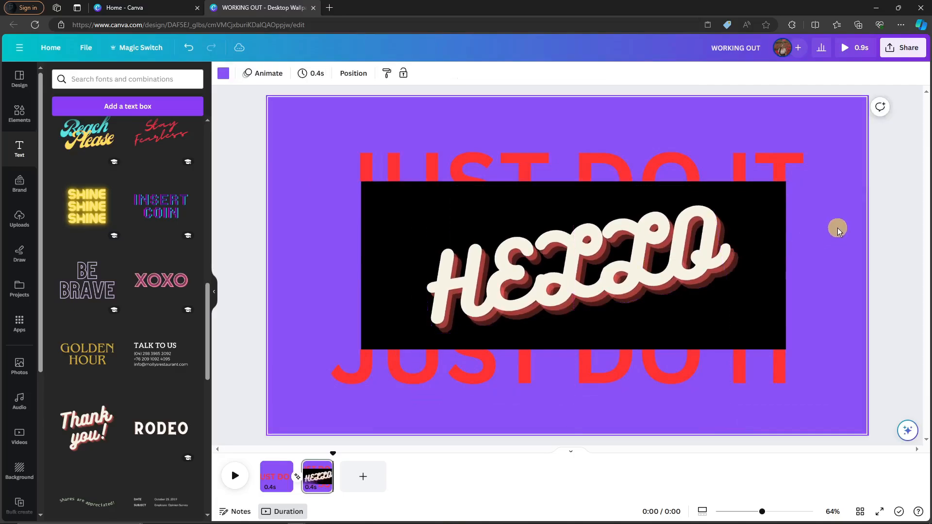
pyautogui.click(232, 473)
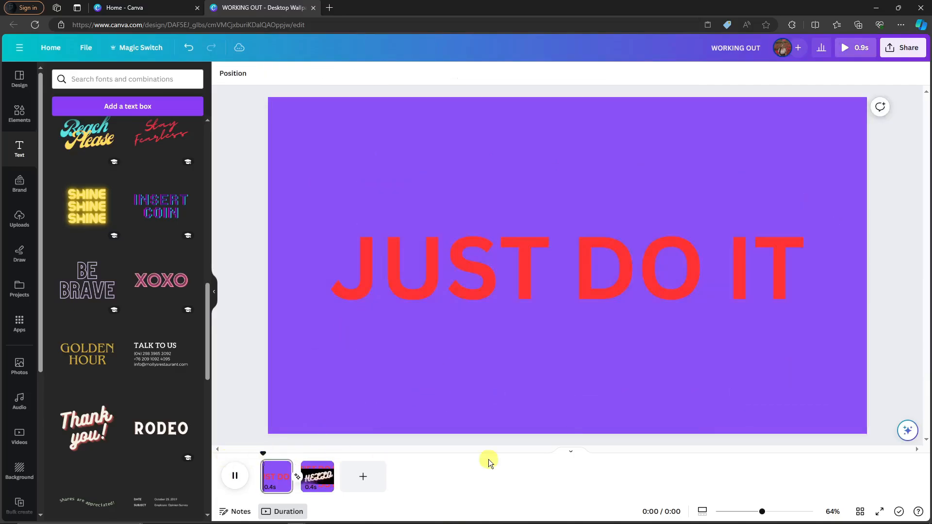
pyautogui.press('space')
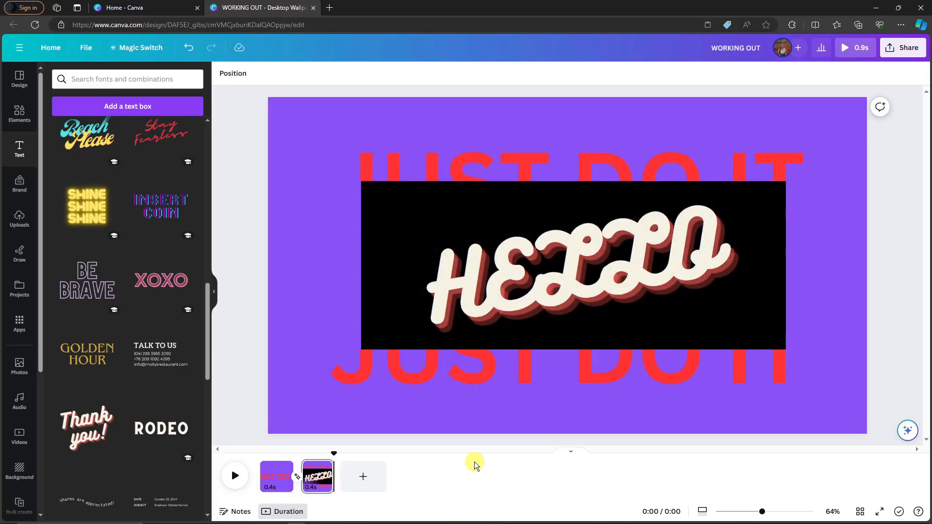
# - Nudge the "HELLO" text up slightly and widen the black rectangle to span the full page width
pyautogui.click(438, 225)
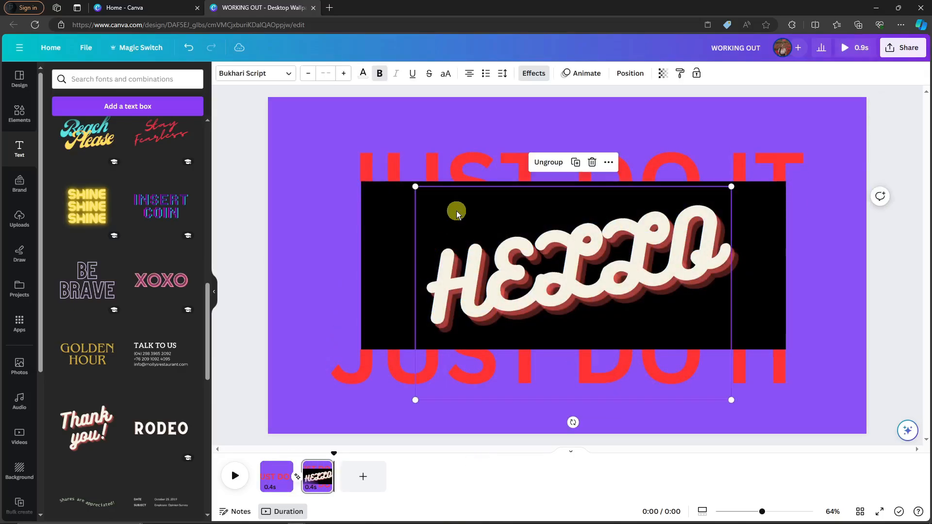
pyautogui.click(387, 216)
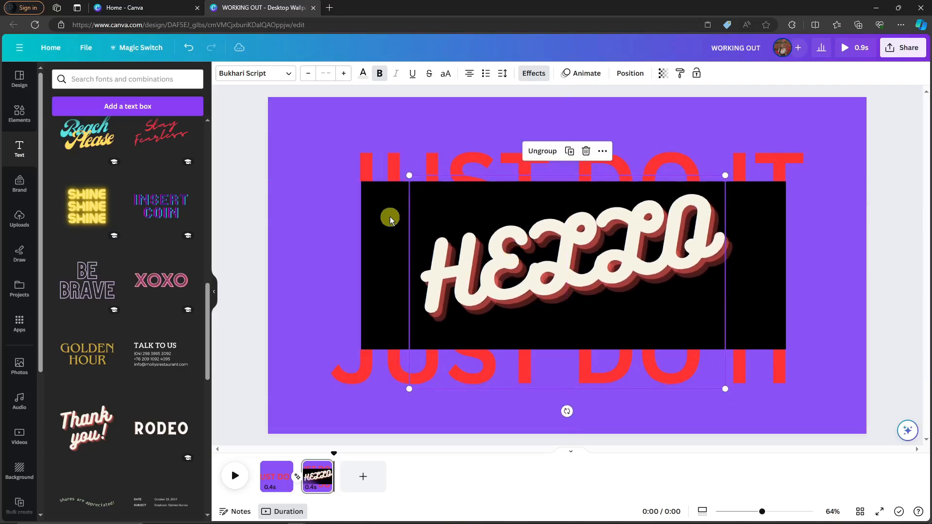
pyautogui.click(386, 205)
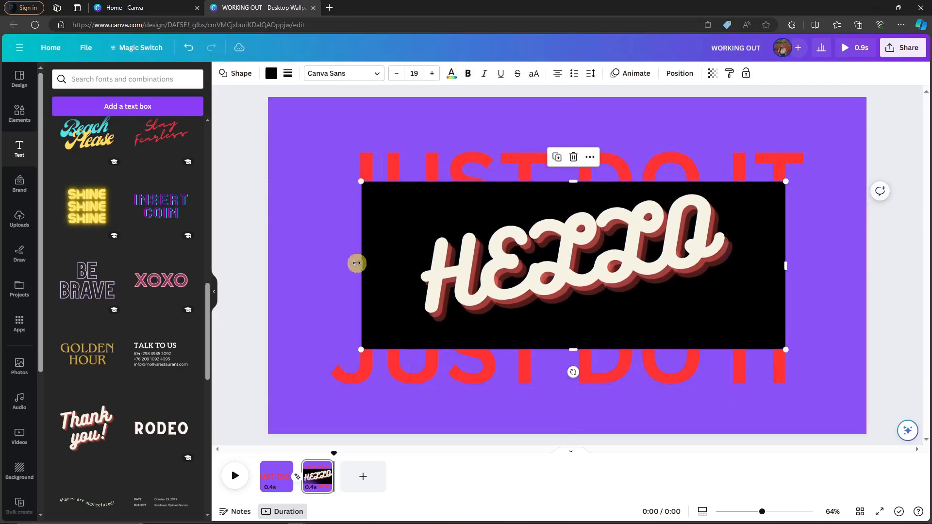
pyautogui.moveTo(357, 263); pyautogui.dragTo(267, 263)
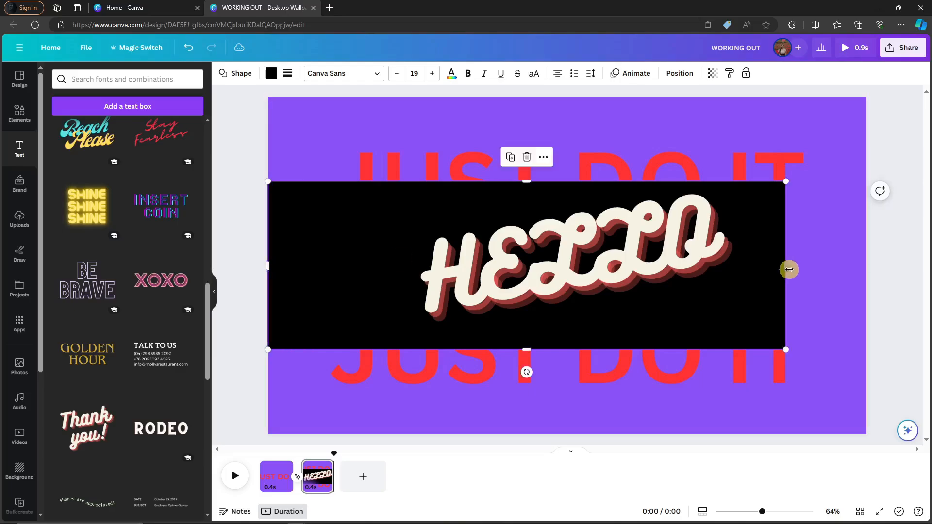
pyautogui.moveTo(789, 269); pyautogui.dragTo(860, 266)
# - Shift the "HELLO" text down slightly inside the black band and play the animation from the start
pyautogui.click(635, 265)
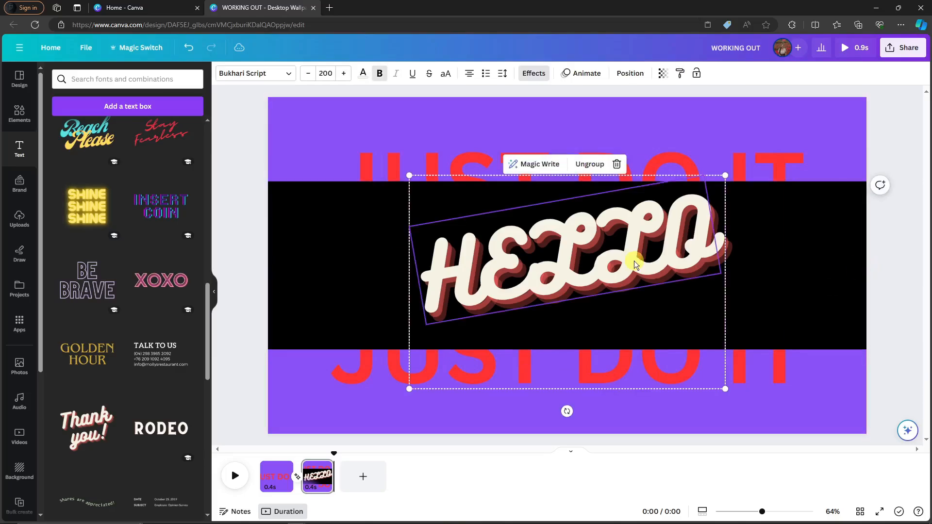
pyautogui.moveTo(632, 265); pyautogui.dragTo(635, 283)
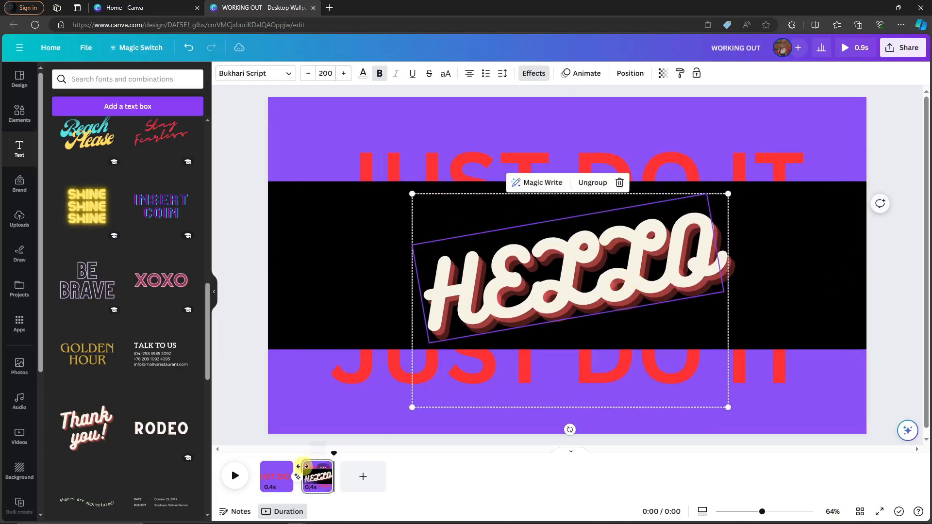
pyautogui.moveTo(334, 454); pyautogui.dragTo(240, 454)
pyautogui.press('space')
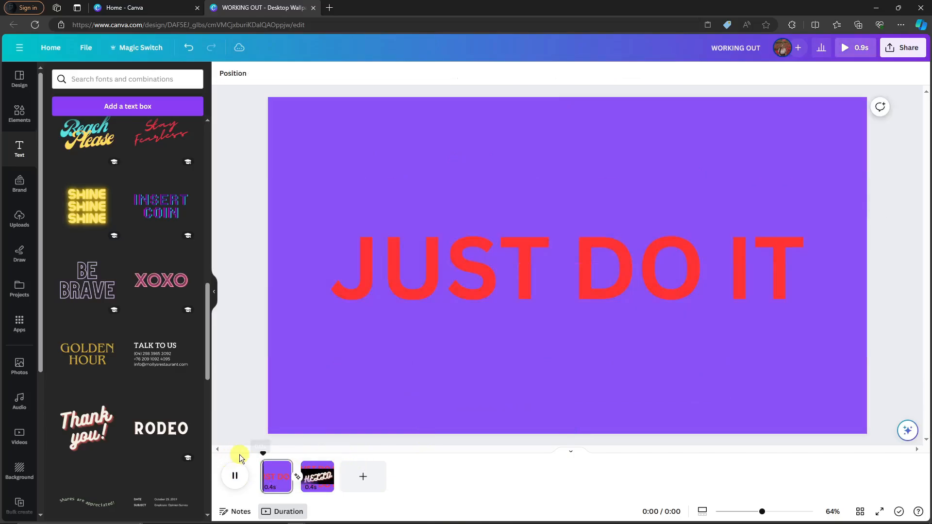
pyautogui.press('space')
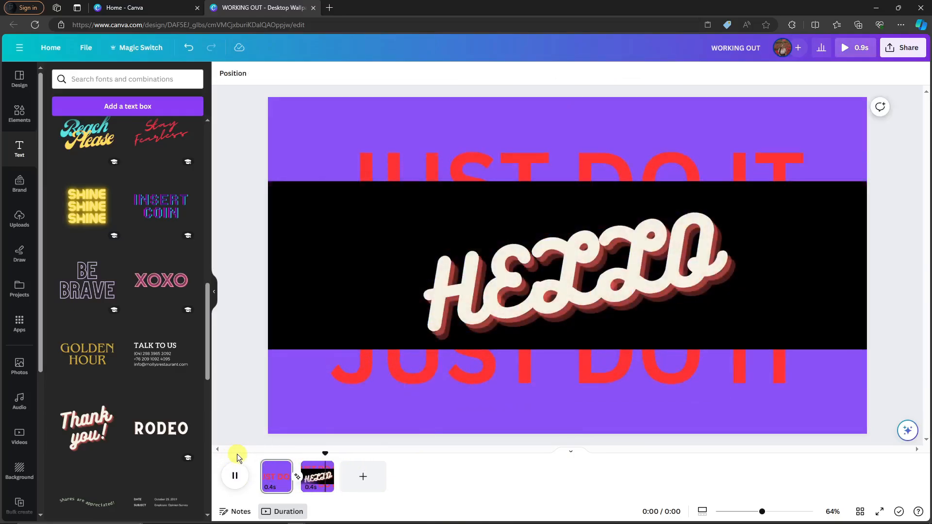
# - Centre the "HELLO" text horizontally on the second page and copy it with the black band onto the first page
pyautogui.click(515, 264)
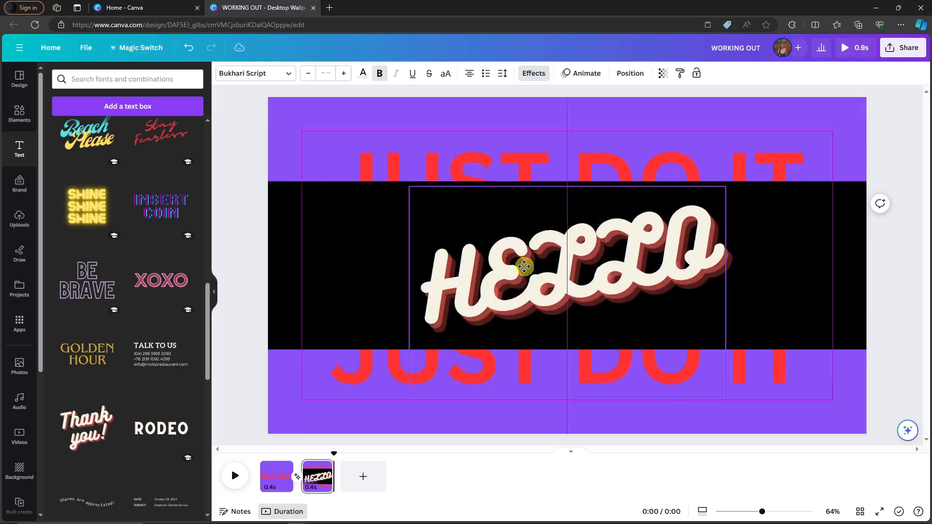
pyautogui.rightClick(541, 262)
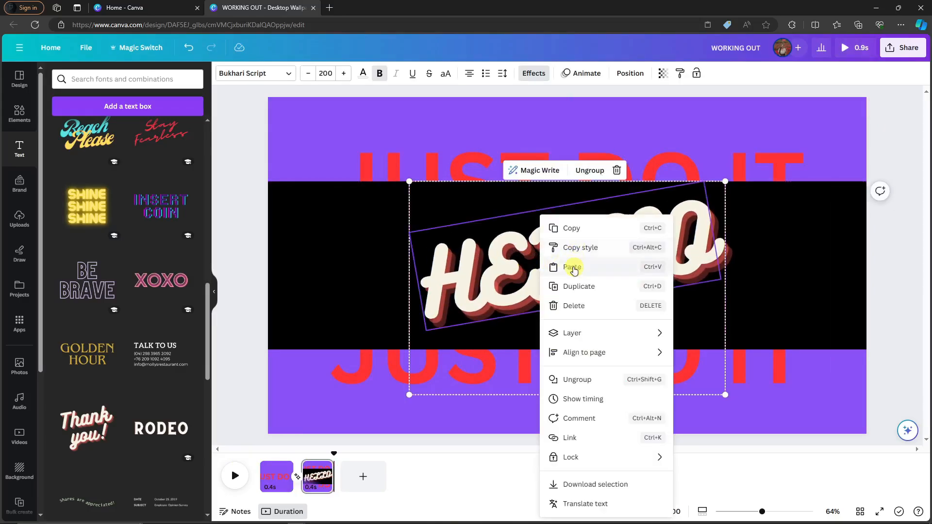
pyautogui.click(569, 229)
pyautogui.click(276, 480)
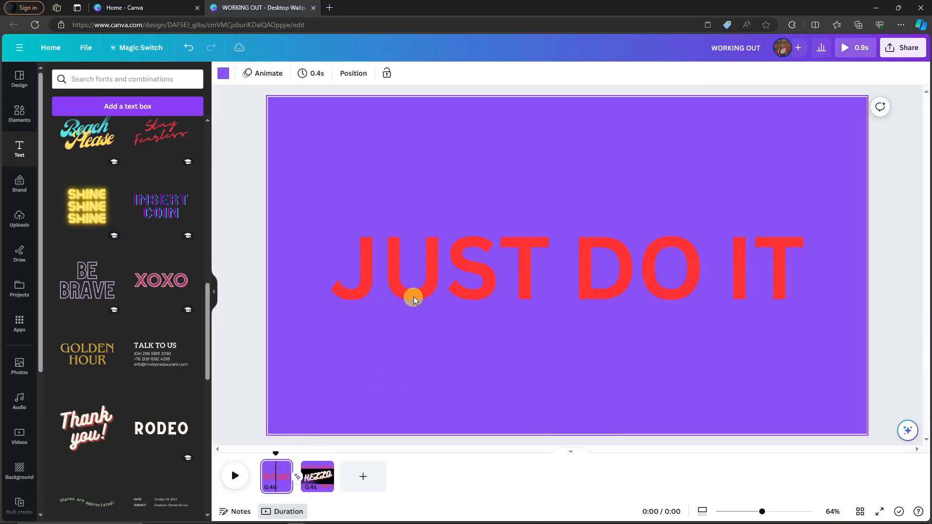
pyautogui.click(420, 279)
pyautogui.hotkey('ctrl', 'v')
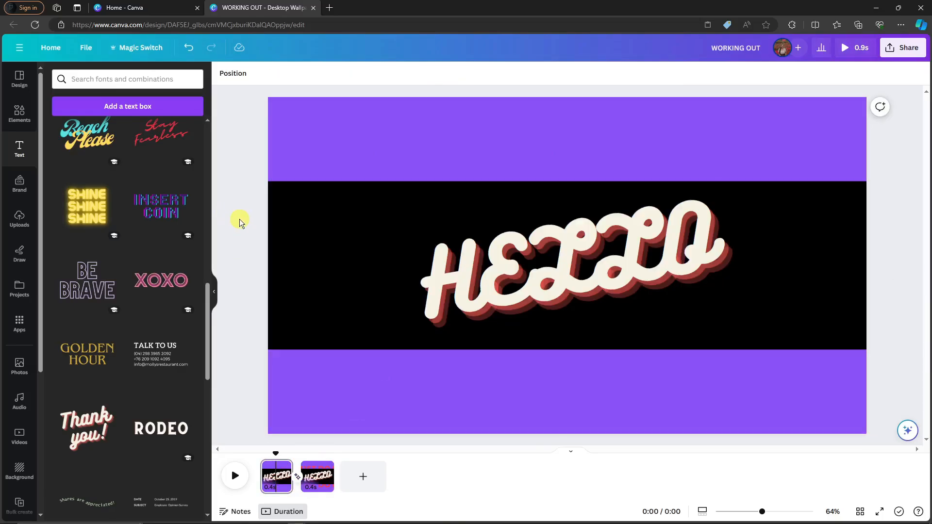
pyautogui.click(417, 238)
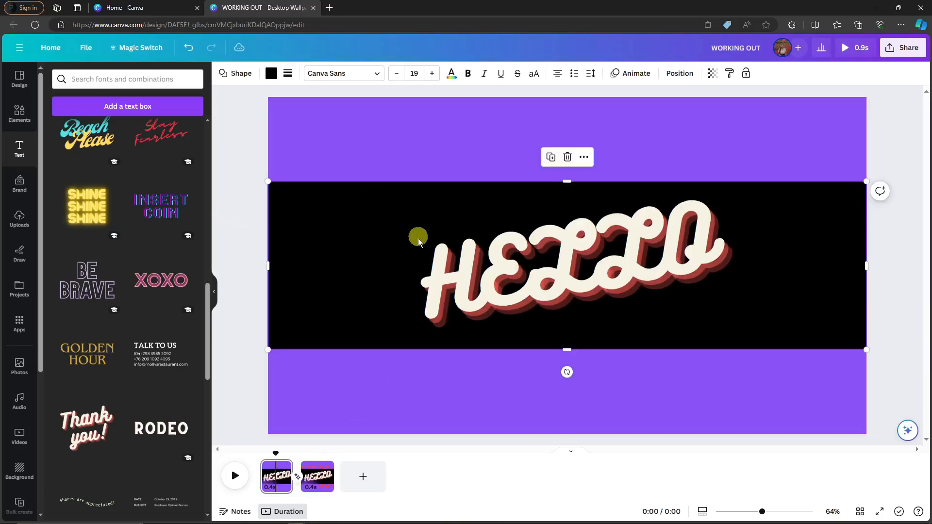
pyautogui.click(382, 231)
pyautogui.click(309, 475)
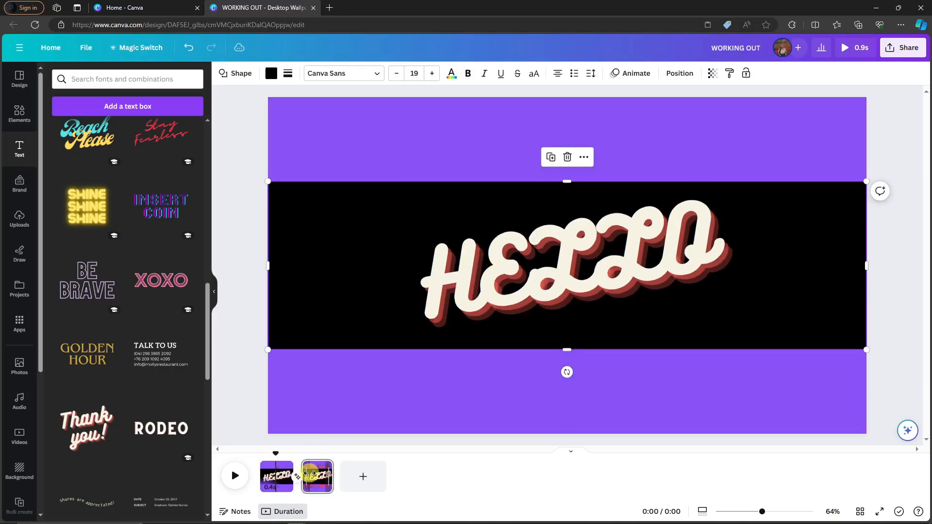
# - Shrink the black band and "HELLO" text together on the first page and place them at the middle of "JUST DO IT"
pyautogui.click(290, 475)
pyautogui.click(284, 478)
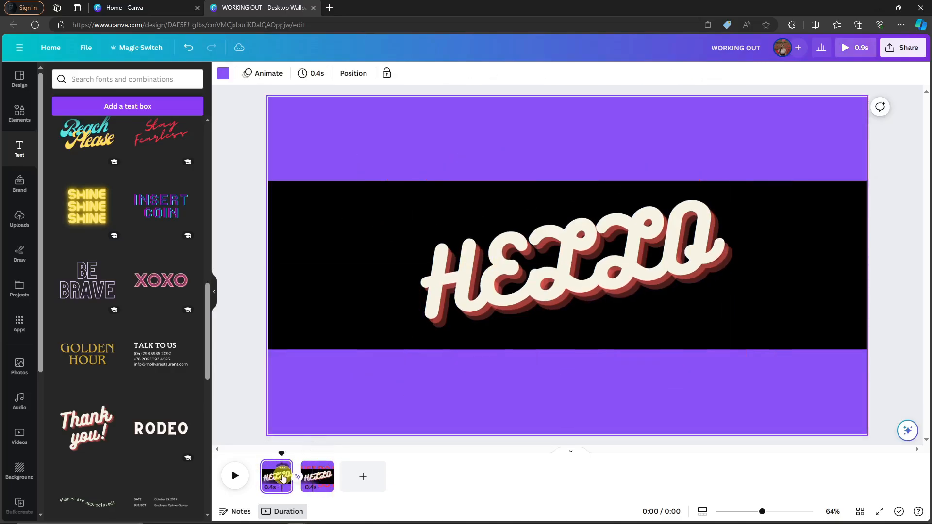
pyautogui.click(324, 206)
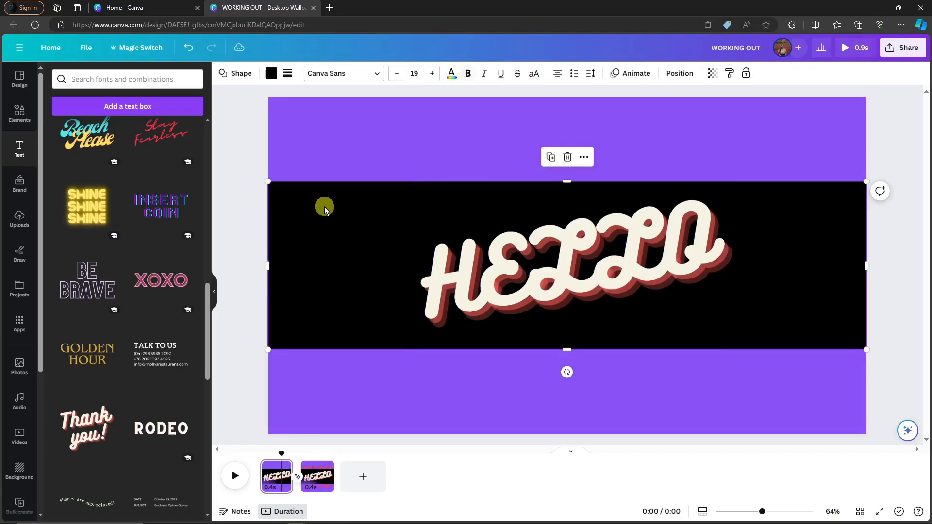
pyautogui.moveTo(267, 181); pyautogui.dragTo(585, 266)
pyautogui.click(484, 264)
pyautogui.click(386, 234)
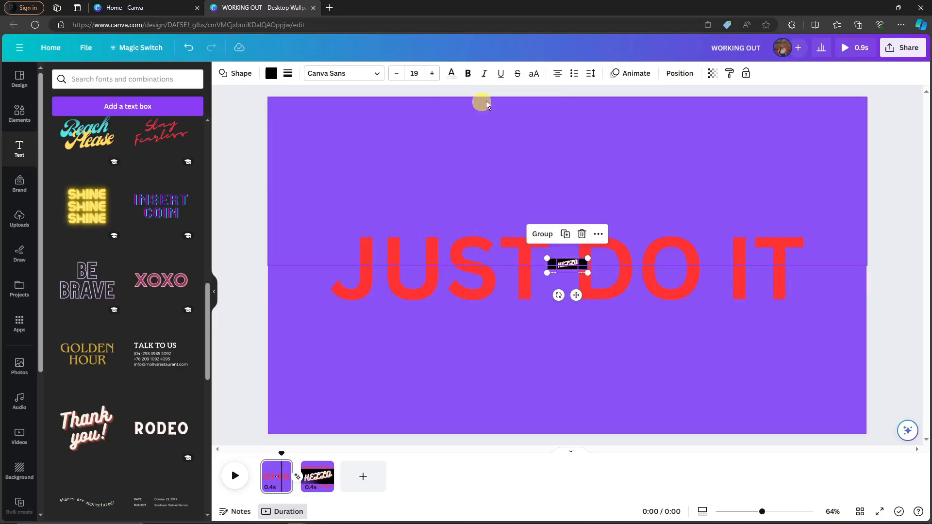
# - Align the middles of the small "HELLO" text and black band, and send both behind the "JUST DO IT" halves
pyautogui.click(674, 77)
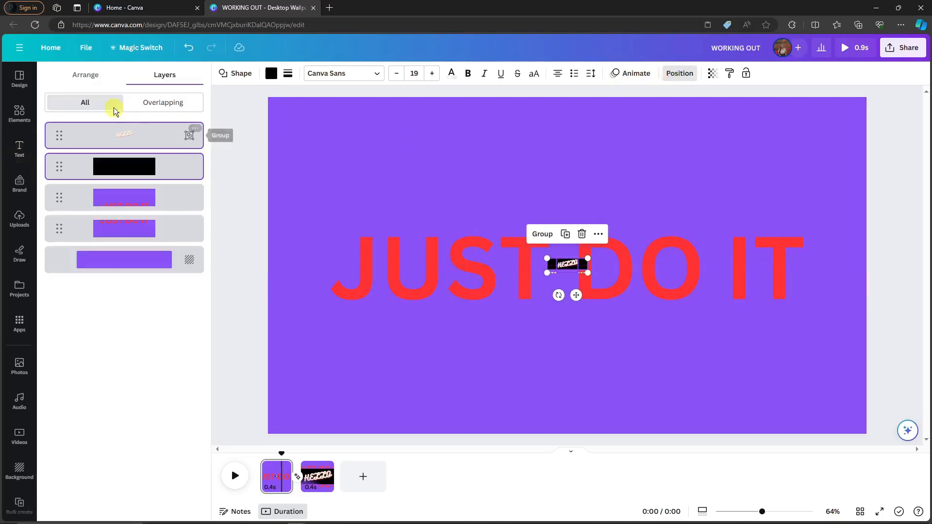
pyautogui.click(88, 77)
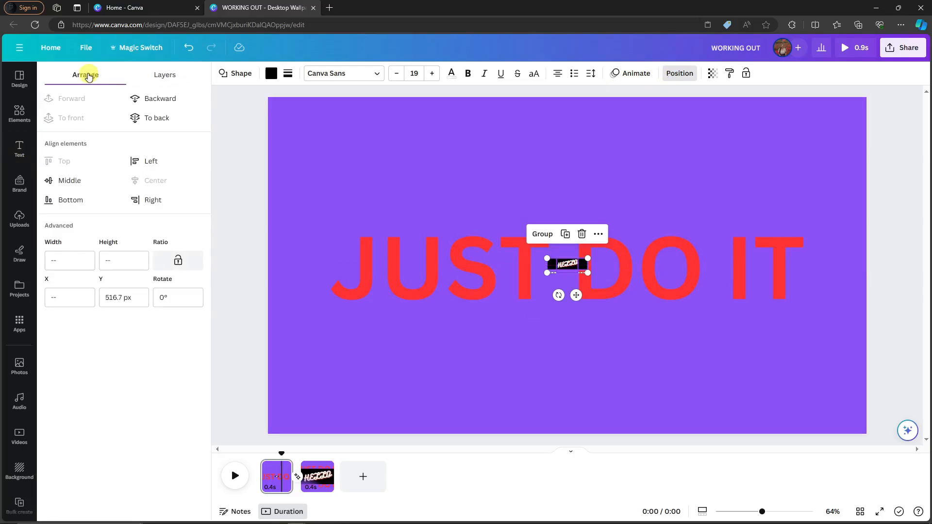
pyautogui.click(74, 181)
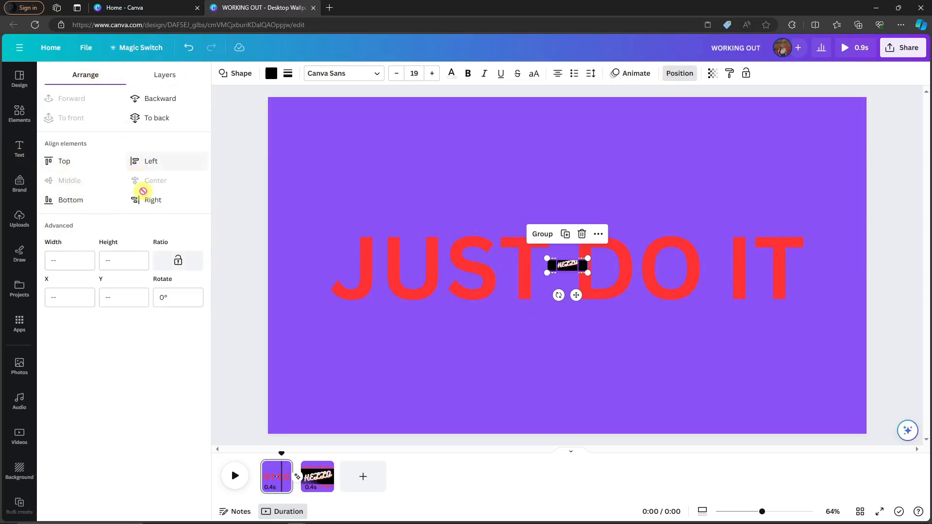
pyautogui.click(160, 118)
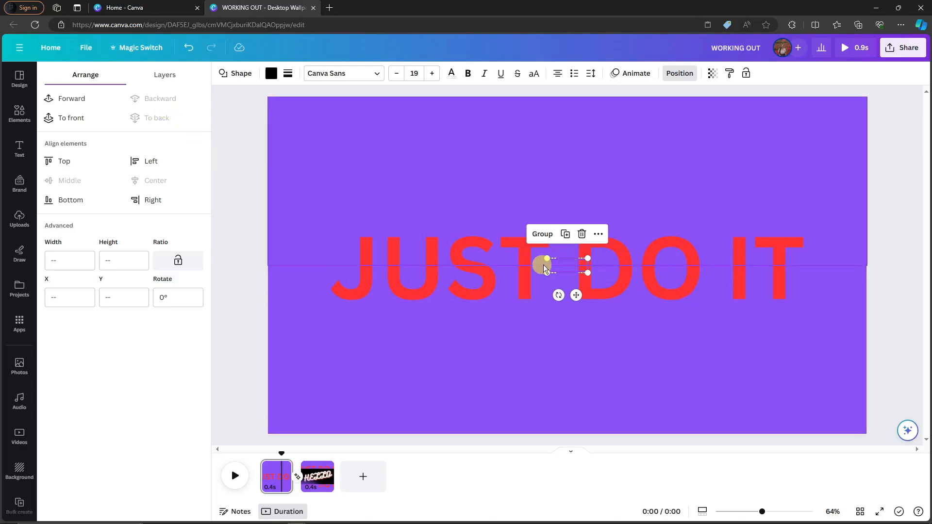
# - Preview the split-text animation full screen and replay it from the start
pyautogui.click(850, 48)
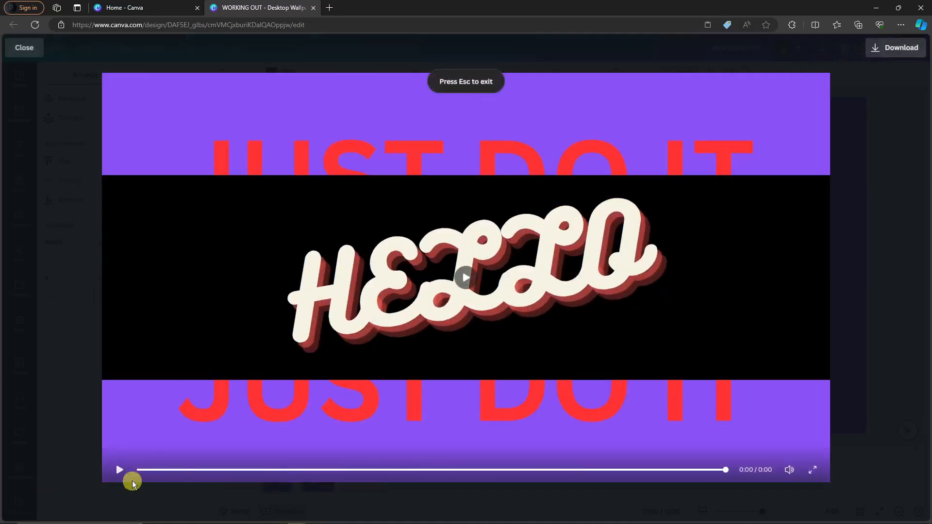
pyautogui.click(144, 469)
pyautogui.click(119, 470)
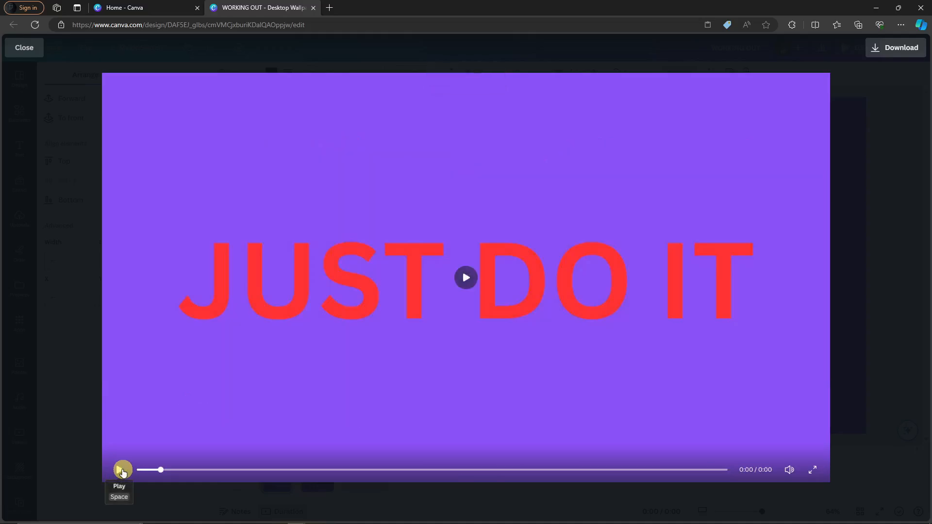
pyautogui.click(142, 470)
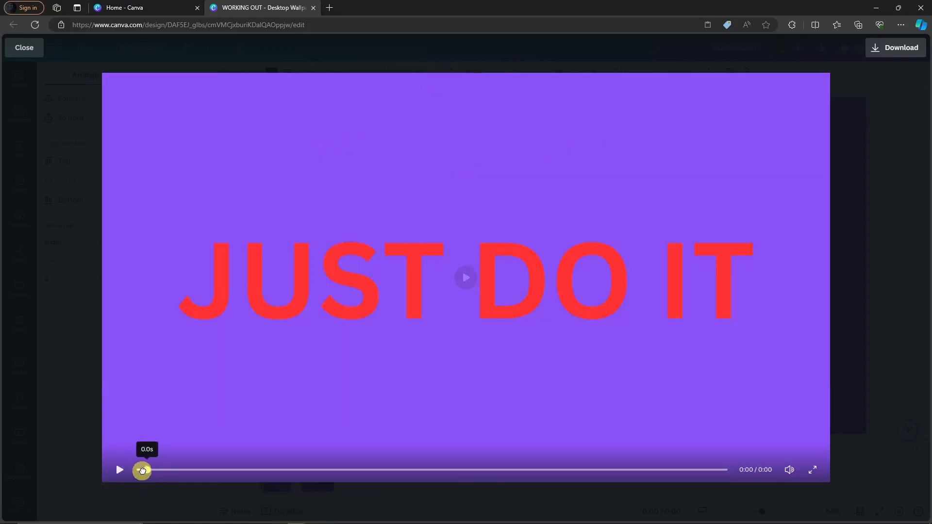
pyautogui.click(118, 469)
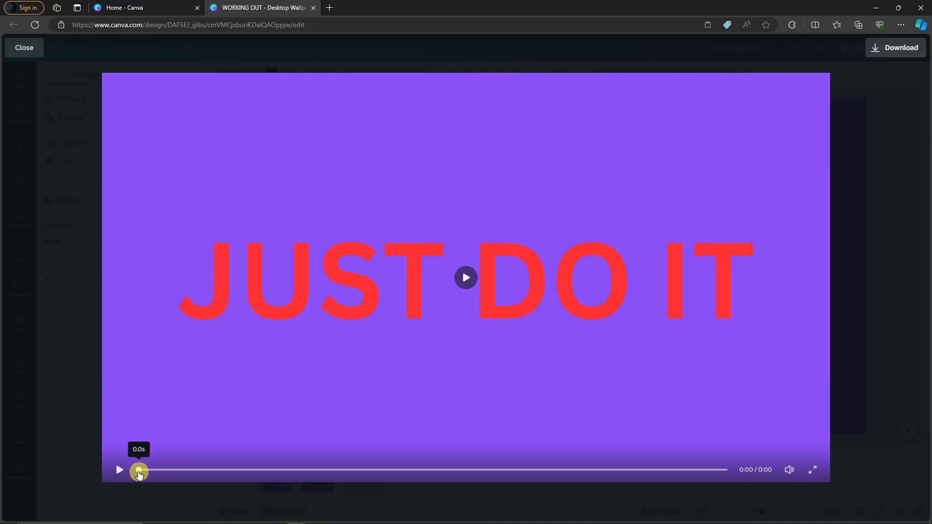
pyautogui.click(120, 469)
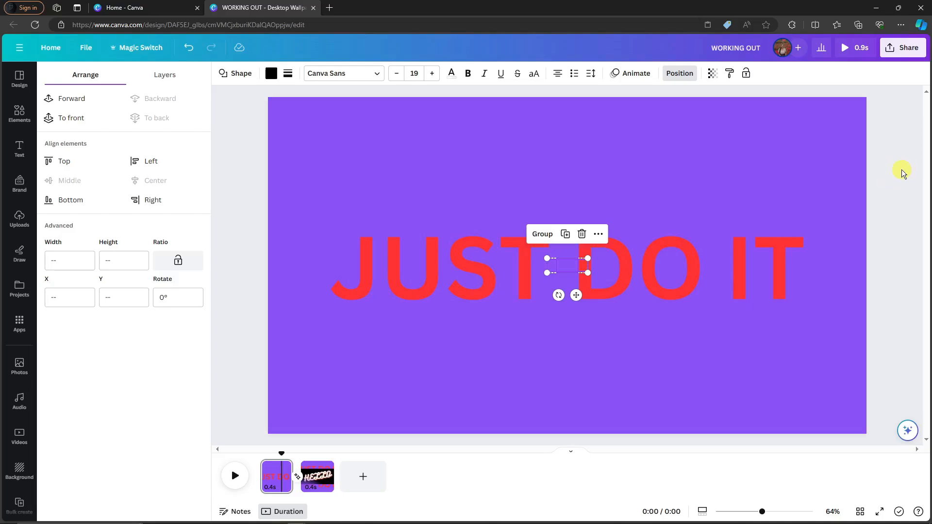
# - Try moving the first page's "HELLO" layer above the "JUST DO IT" halves, and return it to just above the black band
pyautogui.click(165, 76)
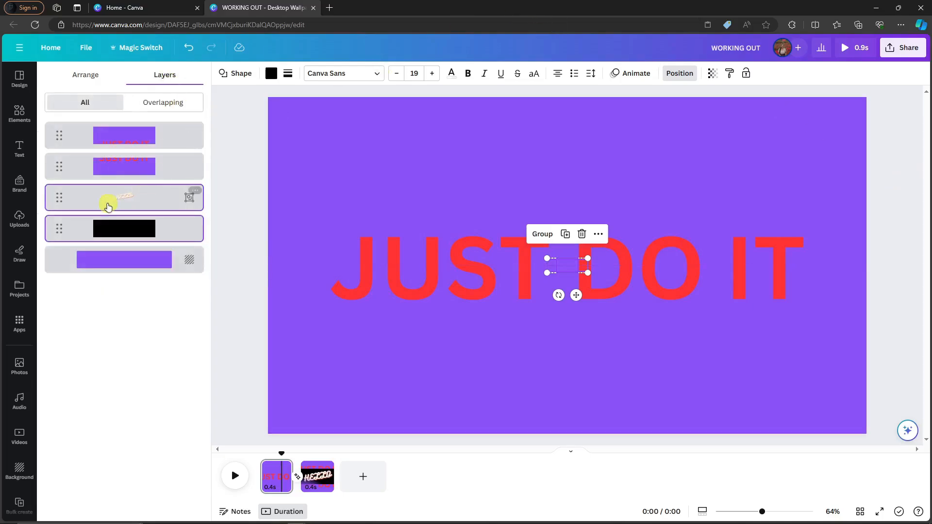
pyautogui.click(72, 226)
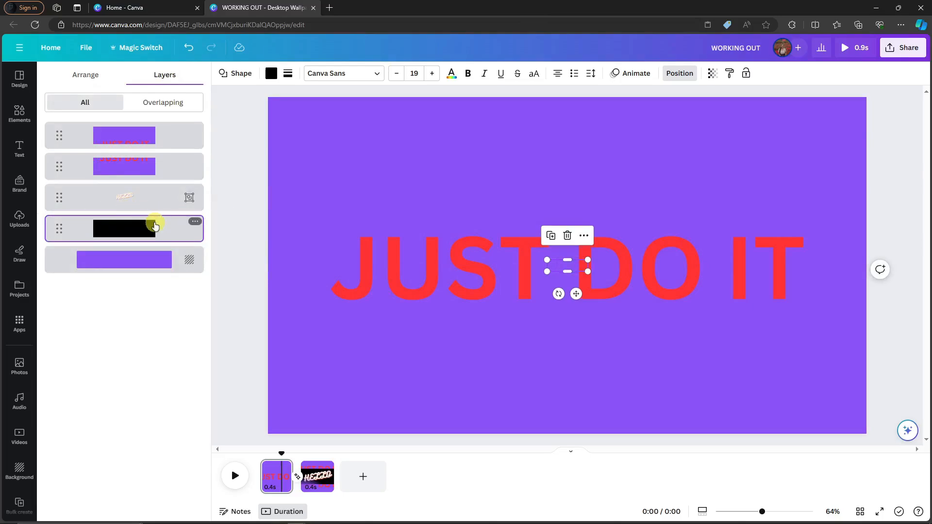
pyautogui.click(74, 202)
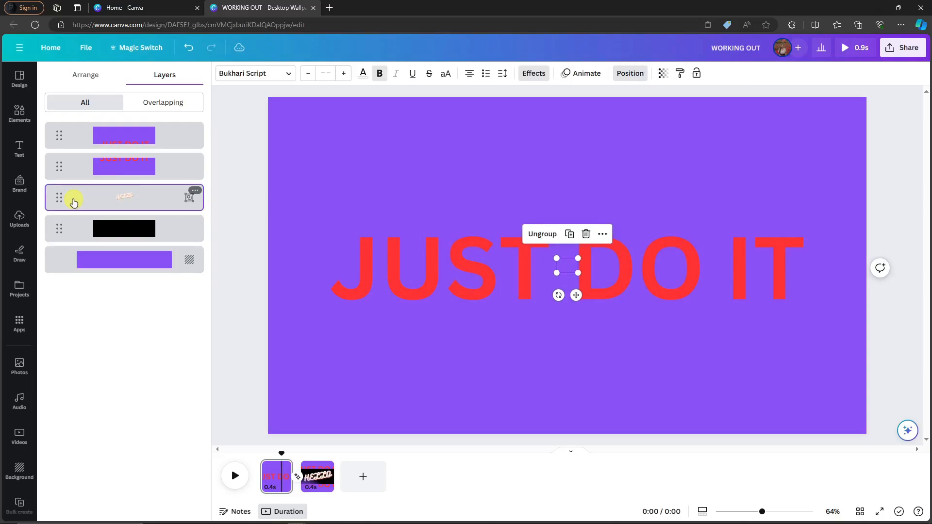
pyautogui.moveTo(74, 191); pyautogui.dragTo(76, 128)
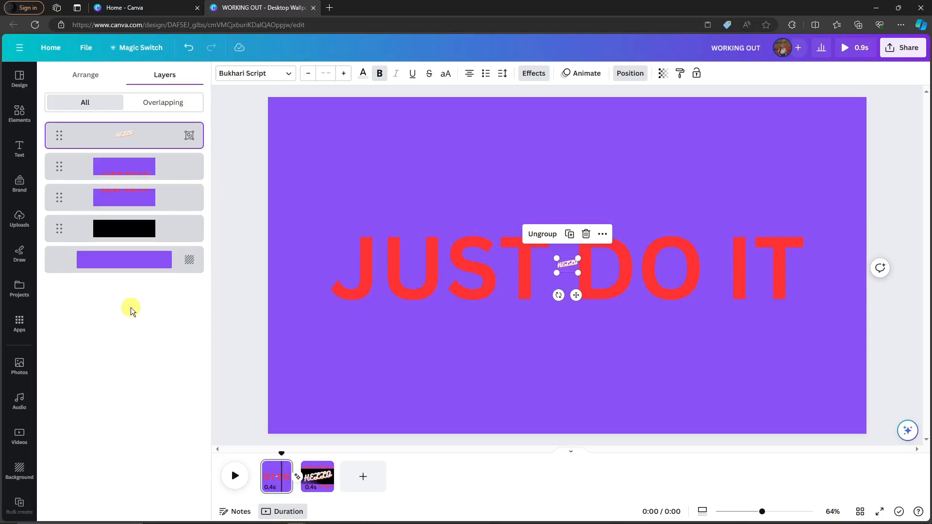
pyautogui.moveTo(66, 138); pyautogui.dragTo(71, 199)
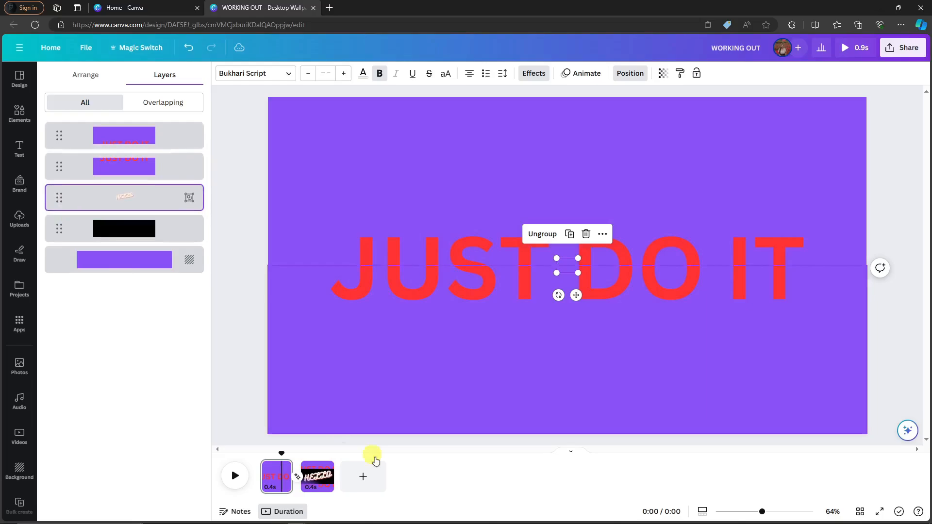
# - On the second page, move the black band layer below both "JUST DO IT" halves, keeping "HELLO" as the topmost layer
pyautogui.click(311, 486)
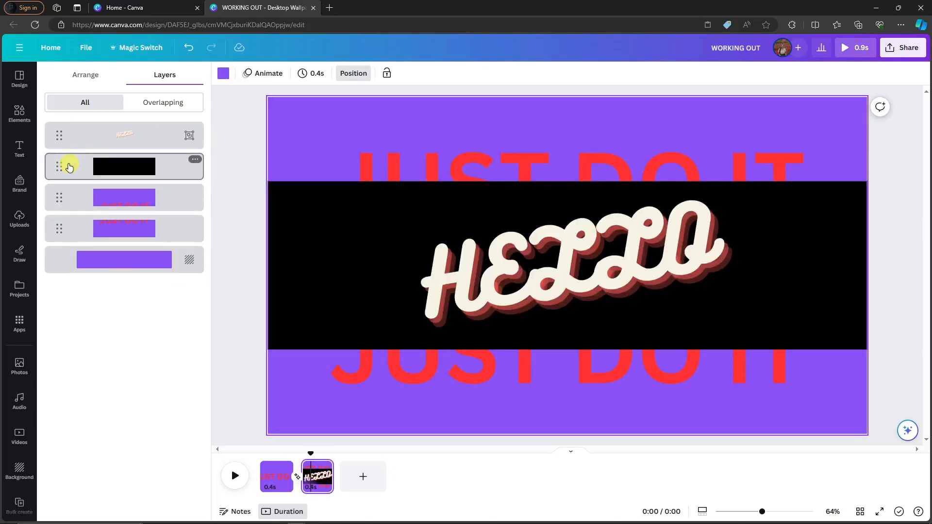
pyautogui.moveTo(69, 166); pyautogui.dragTo(73, 228)
pyautogui.moveTo(75, 135)
pyautogui.mouseDown()
pyautogui.moveTo(75, 162)
pyautogui.moveTo(76, 134)
pyautogui.mouseUp()
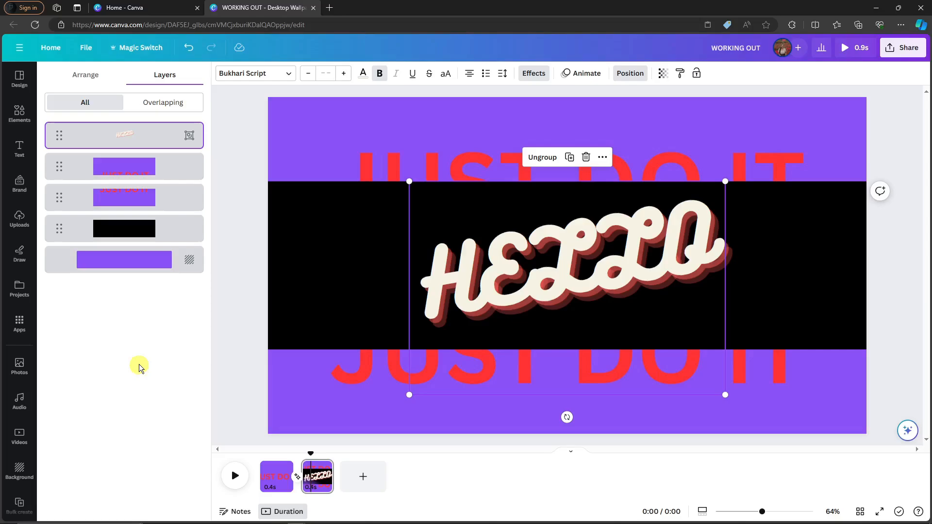
pyautogui.click(251, 412)
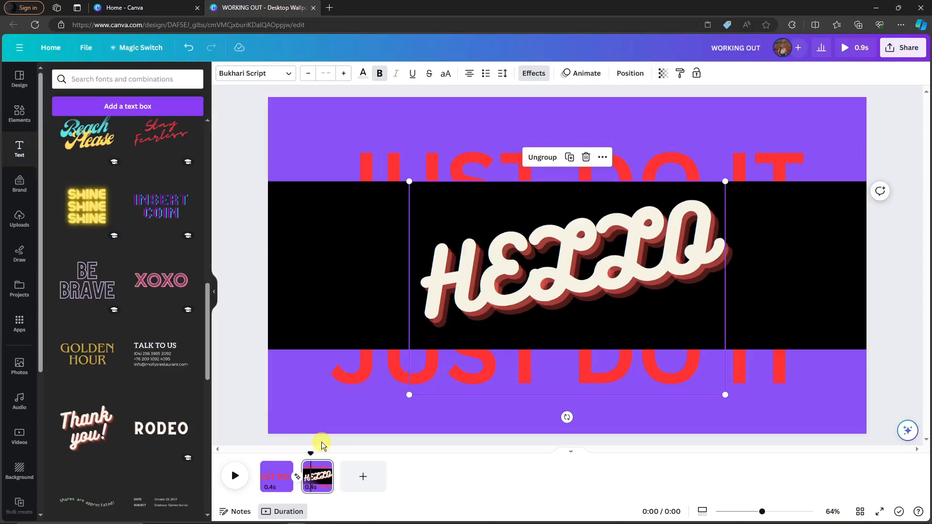
# - Reapply the Match & Move transition between the two pages with a 0.27-second duration and preview the animation
pyautogui.click(298, 479)
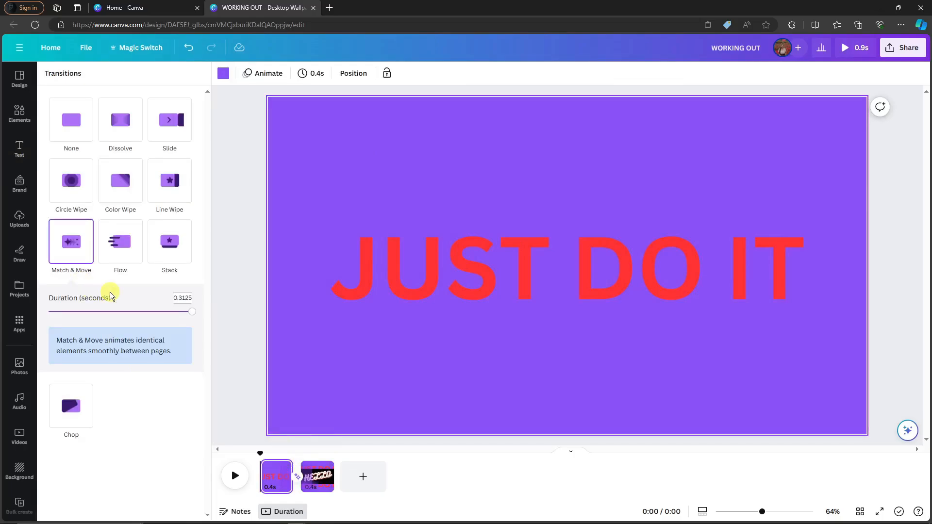
pyautogui.click(75, 121)
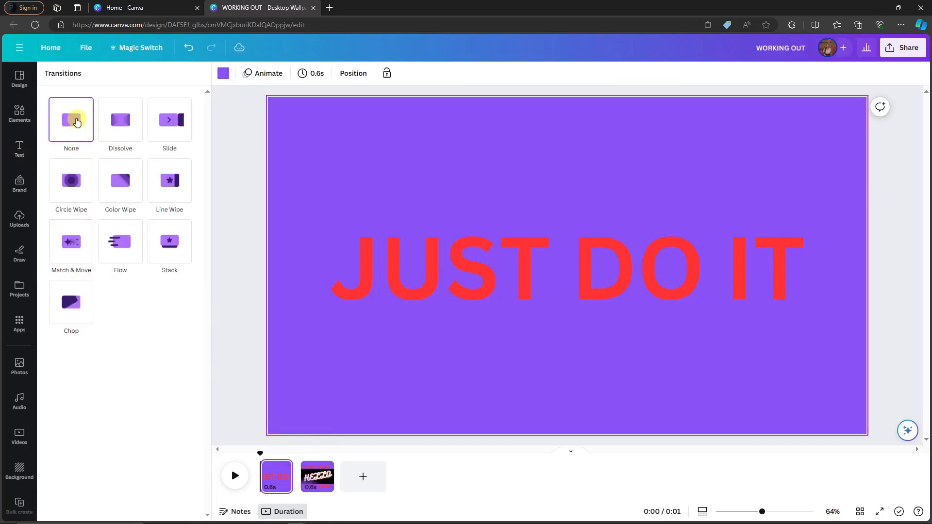
pyautogui.click(84, 252)
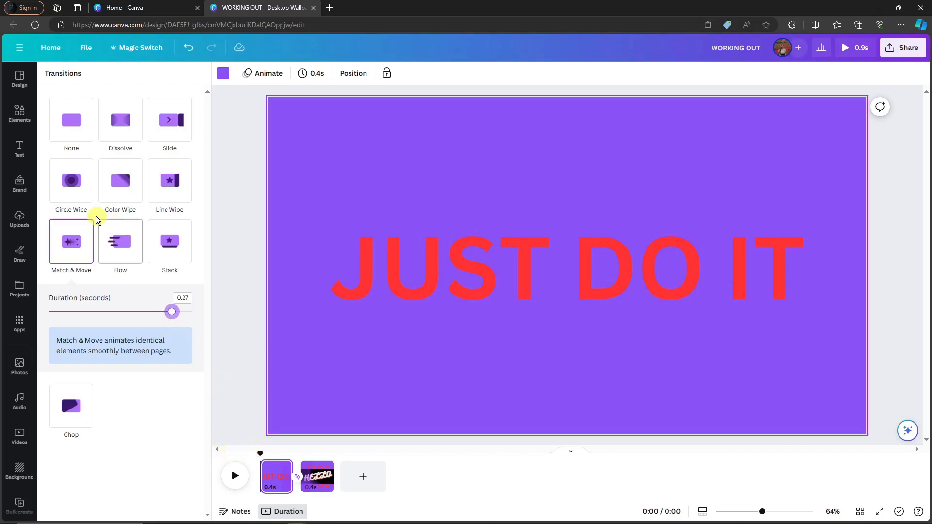
pyautogui.click(356, 78)
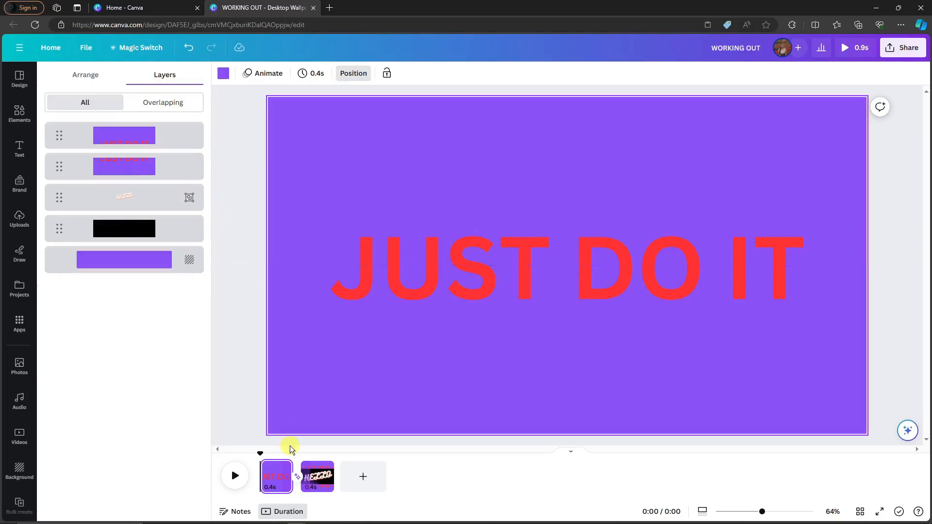
pyautogui.click(847, 47)
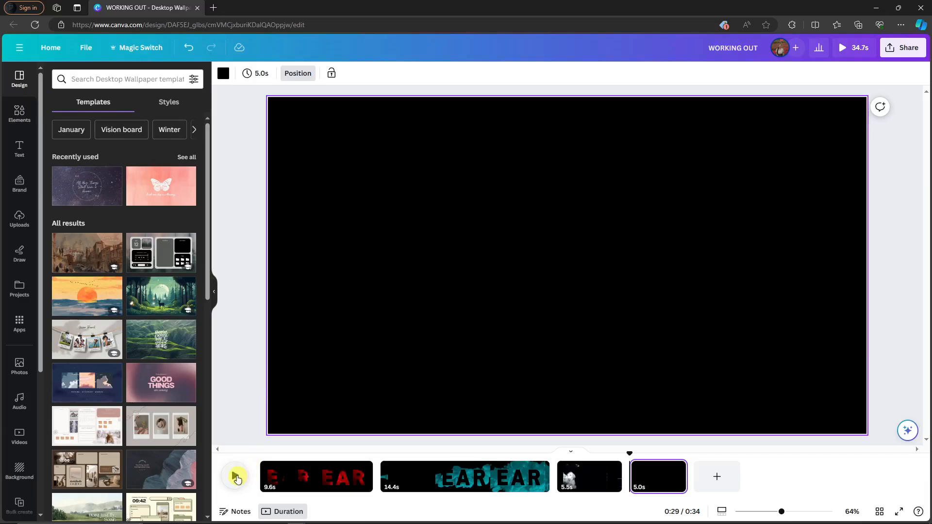
# - Play back and scrub through the "EAR" text pages of the other design
pyautogui.click(235, 476)
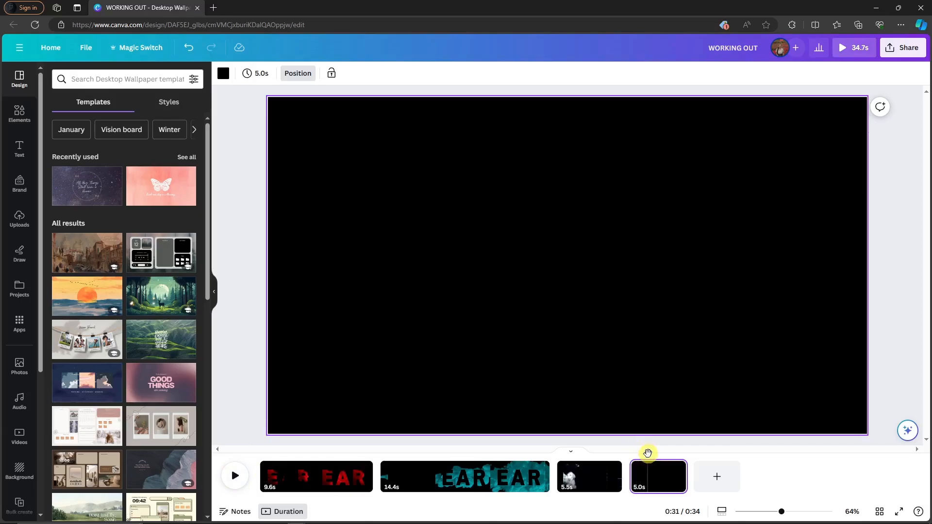
pyautogui.click(242, 469)
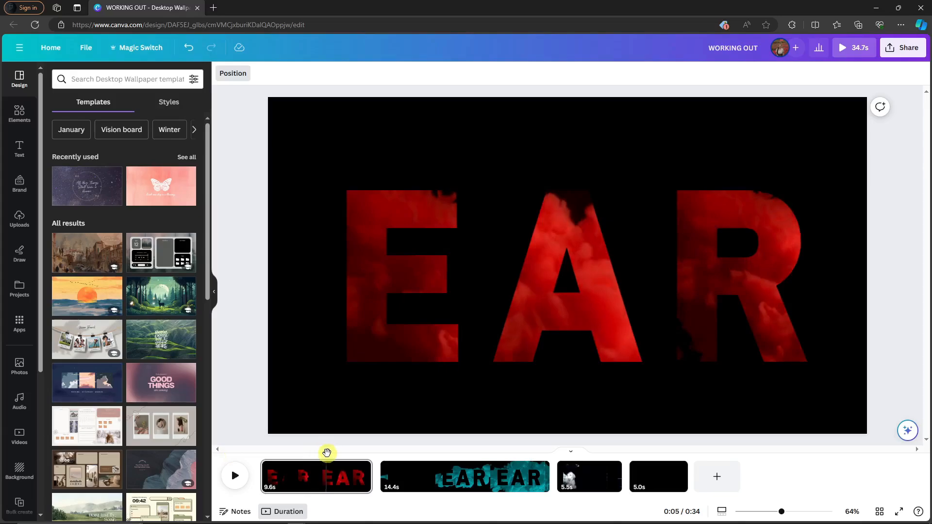
pyautogui.moveTo(327, 453); pyautogui.dragTo(381, 453)
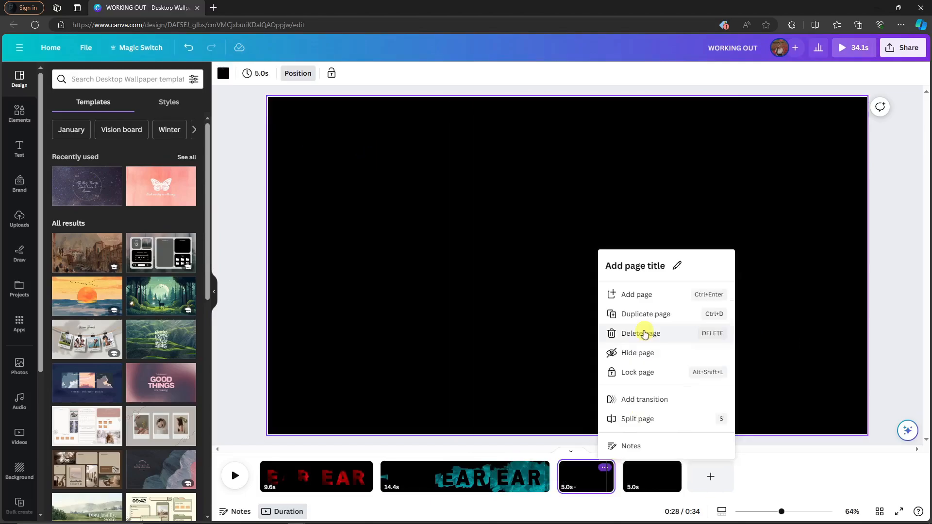
# - Delete the third page and try white and light purple backgrounds on the remaining blank page, finishing with black
pyautogui.click(645, 334)
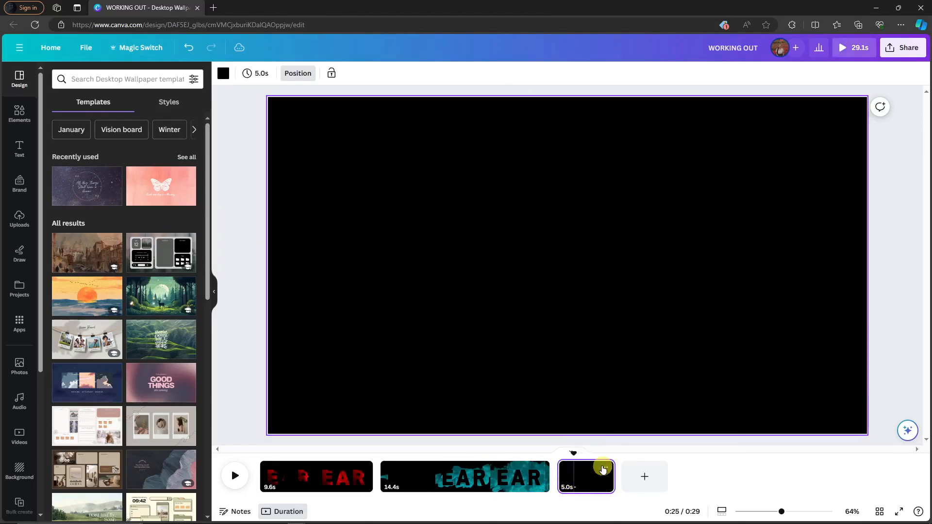
pyautogui.click(223, 74)
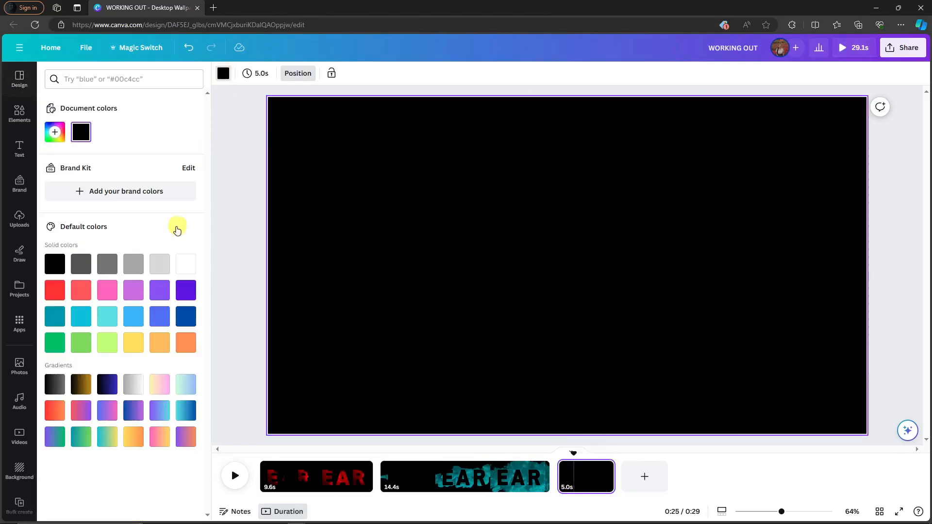
pyautogui.click(183, 268)
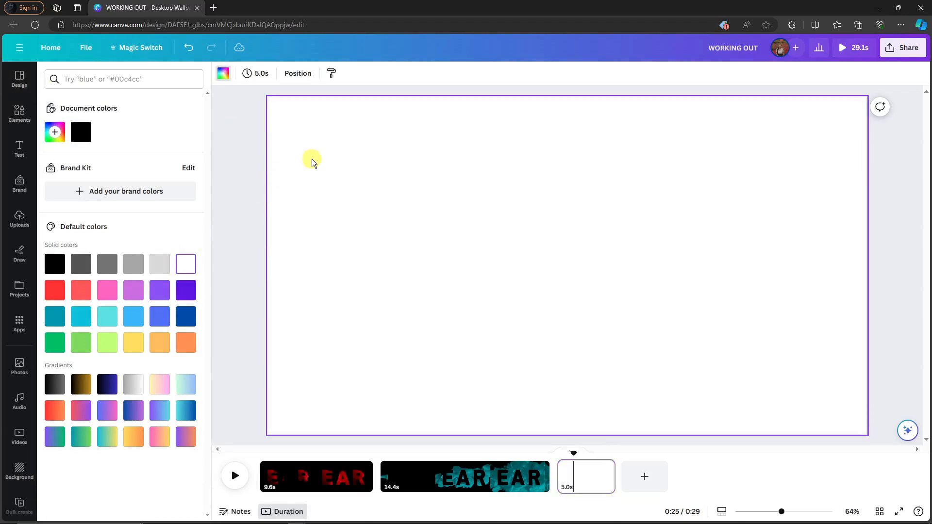
pyautogui.click(54, 266)
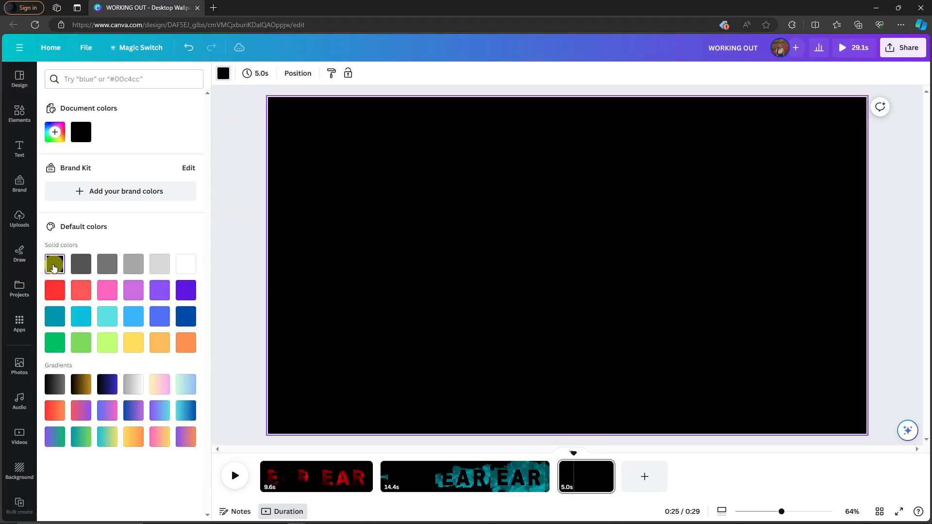
pyautogui.click(139, 265)
pyautogui.click(142, 290)
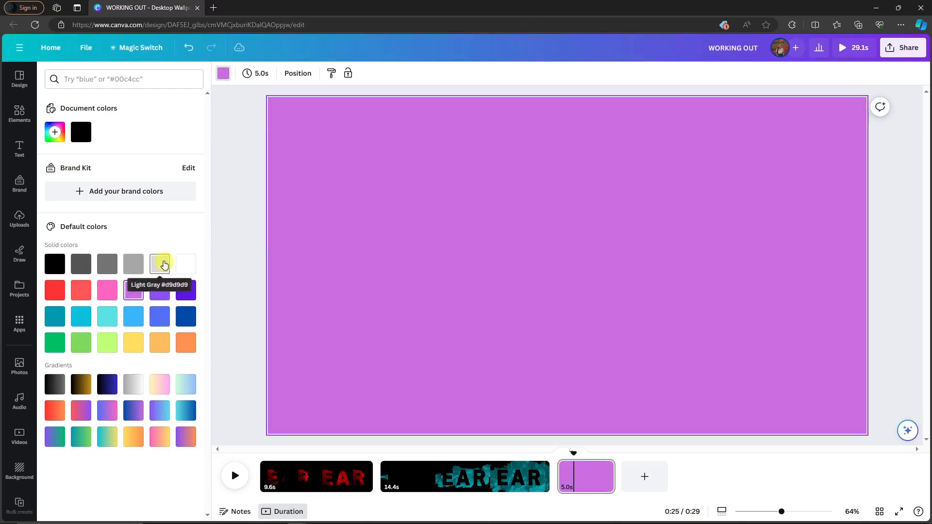
pyautogui.click(180, 267)
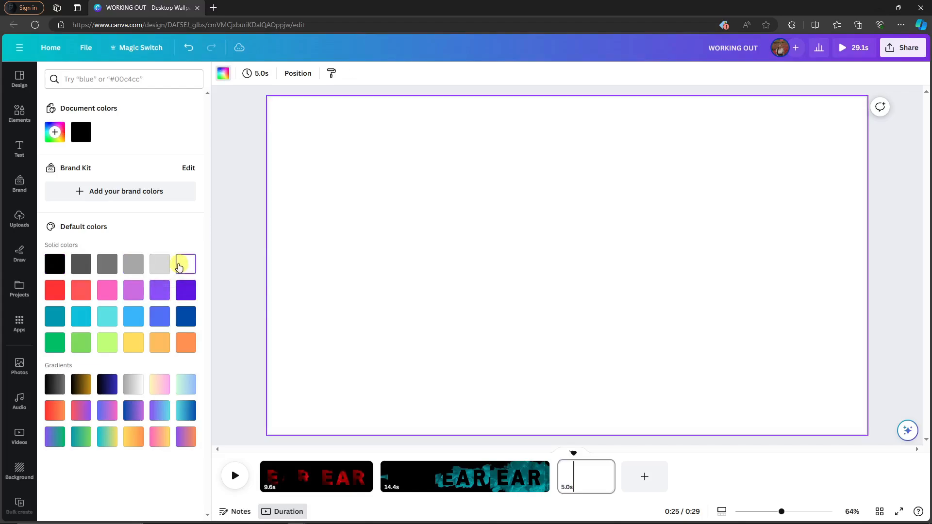
pyautogui.click(59, 263)
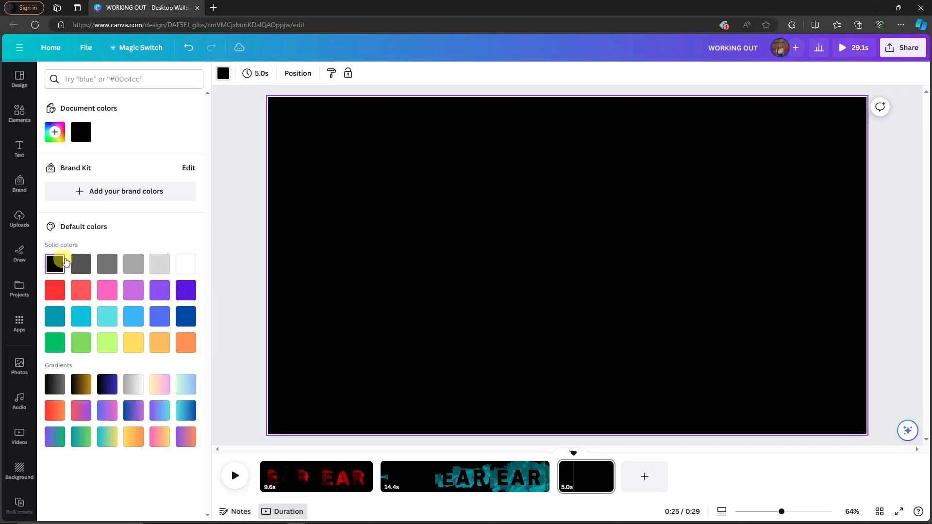
# - Search the elements for "letter frame" and list all matching frames
pyautogui.click(237, 218)
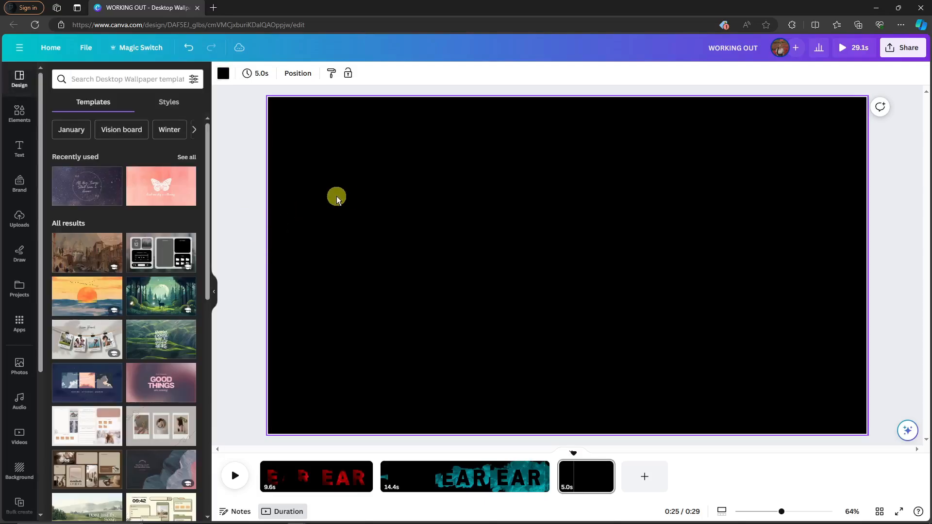
pyautogui.click(19, 113)
pyautogui.click(18, 148)
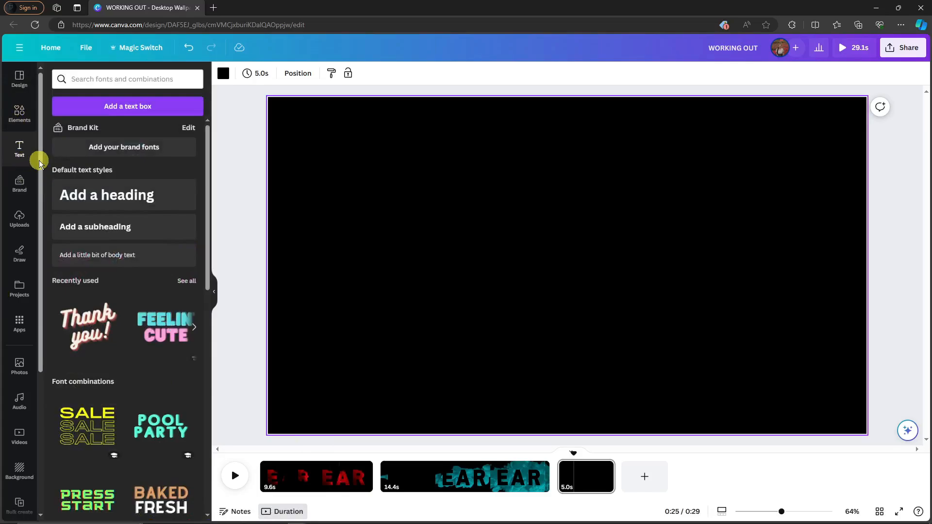
pyautogui.click(19, 113)
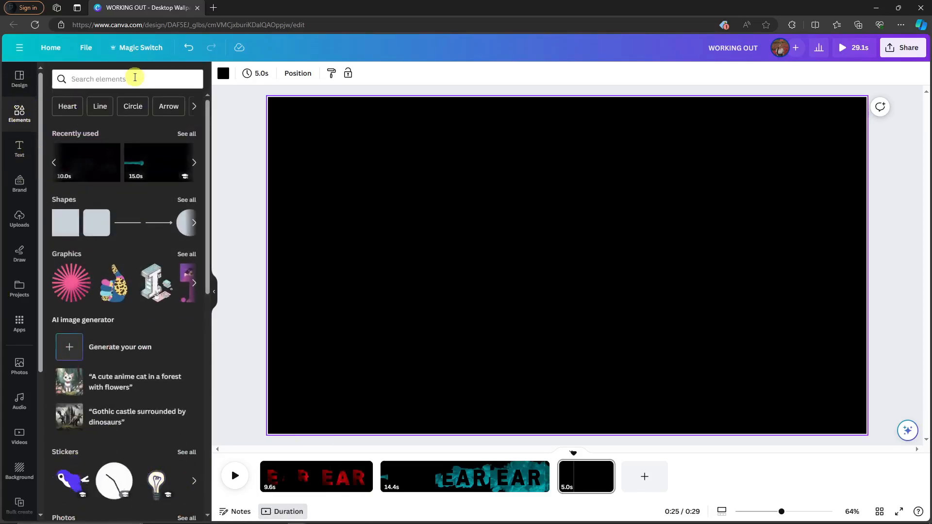
pyautogui.click(134, 77)
pyautogui.write('letter frame')
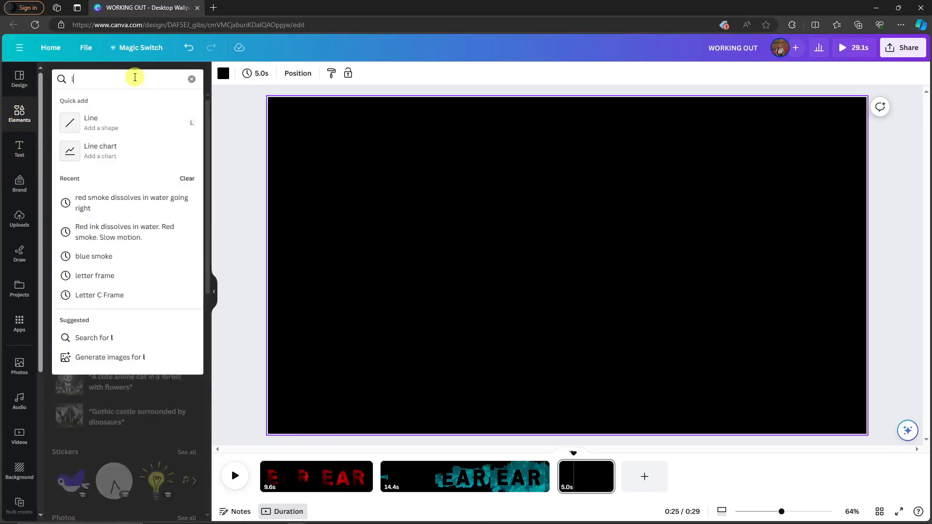
pyautogui.press('Return')
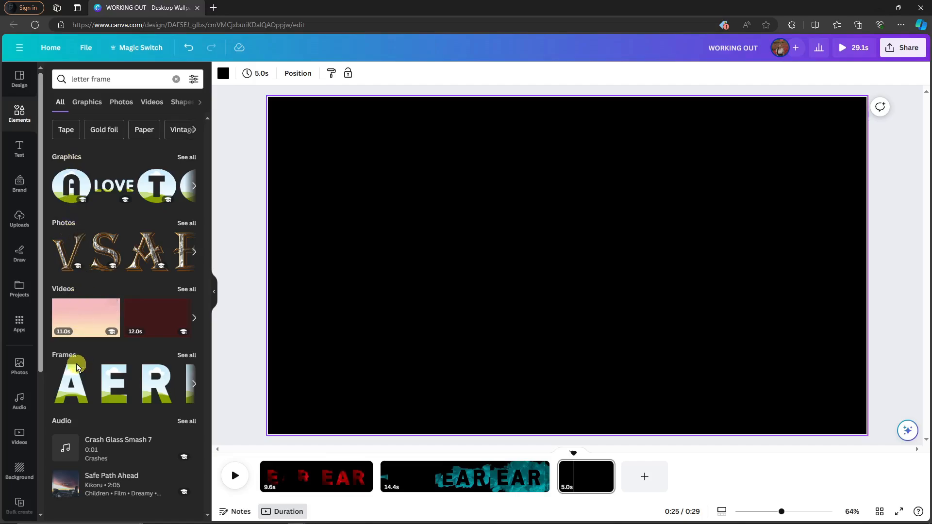
pyautogui.click(185, 356)
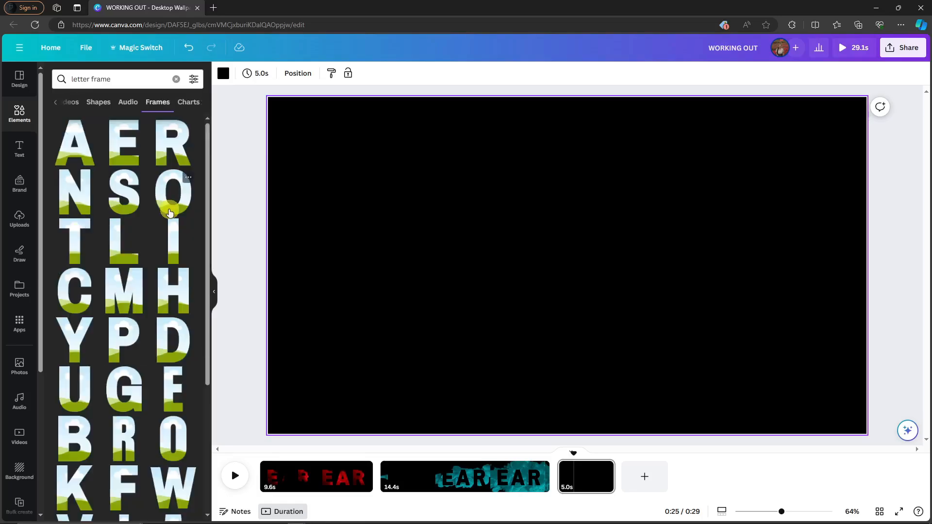
# - Browse the letter frames and check the details of the bold letter B frame and the Capital A Tropikal Letter Frame
pyautogui.scroll(-15, 170, 213)
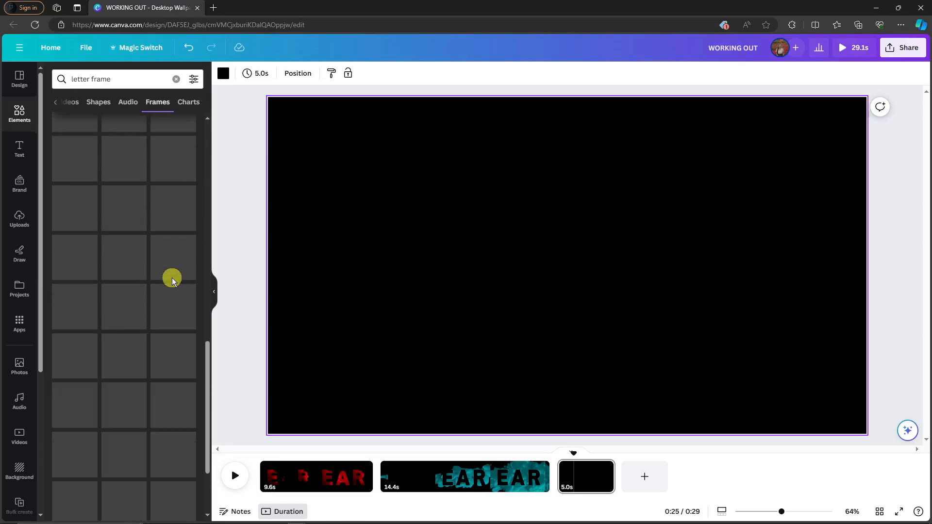
pyautogui.scroll(13, 173, 281)
pyautogui.scroll(-3, 162, 296)
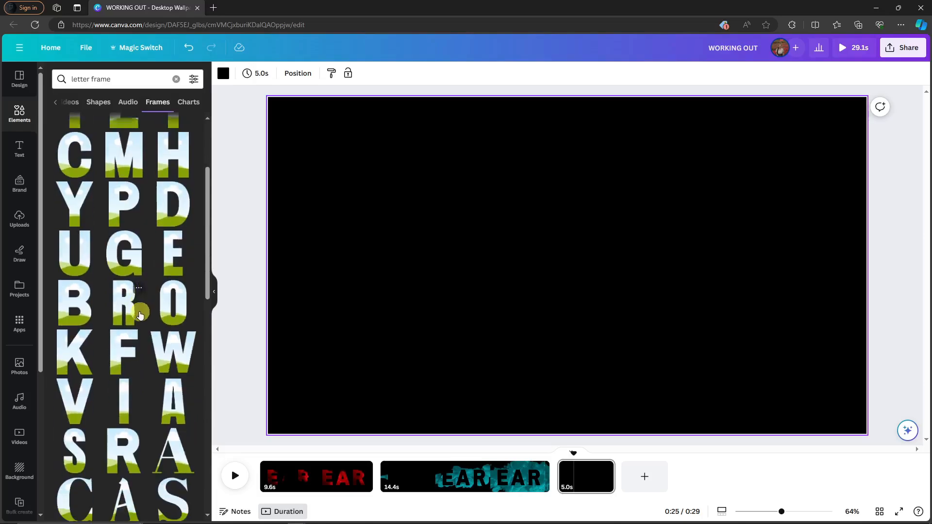
pyautogui.scroll(-5, 140, 316)
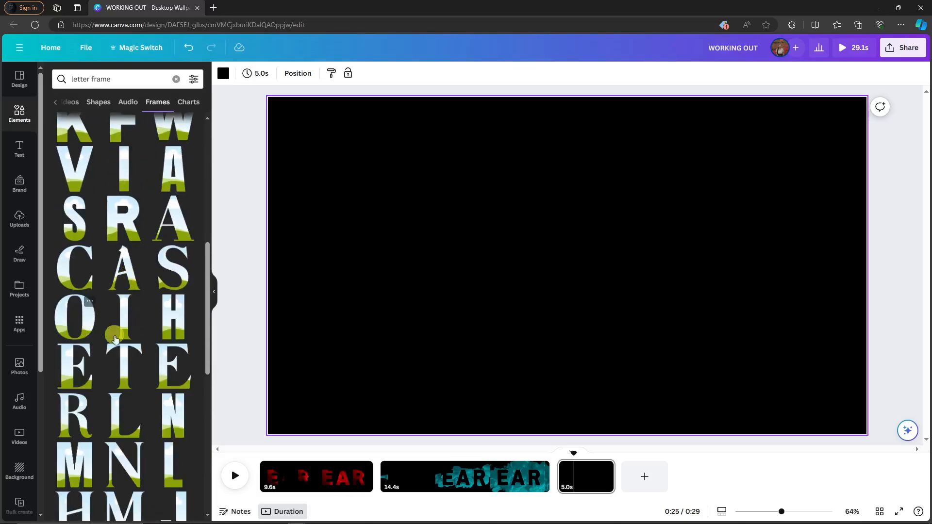
pyautogui.scroll(4, 98, 354)
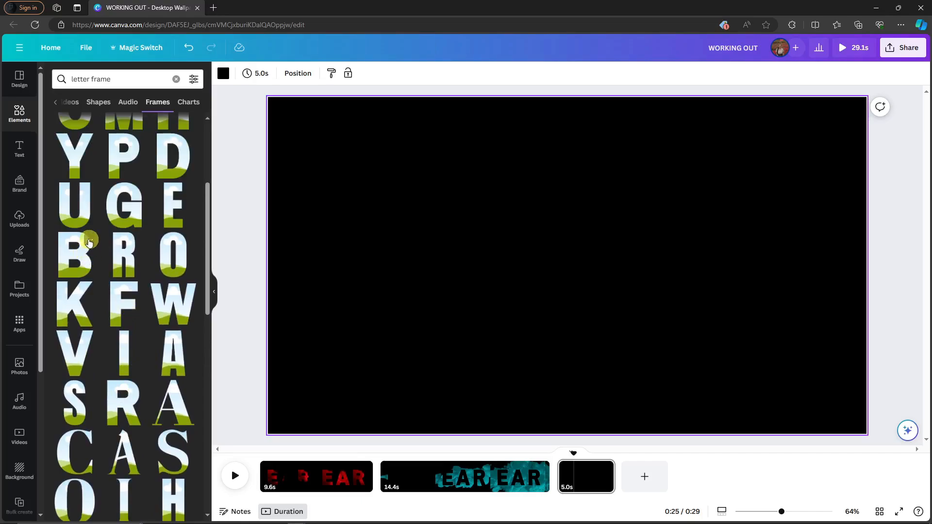
pyautogui.click(89, 240)
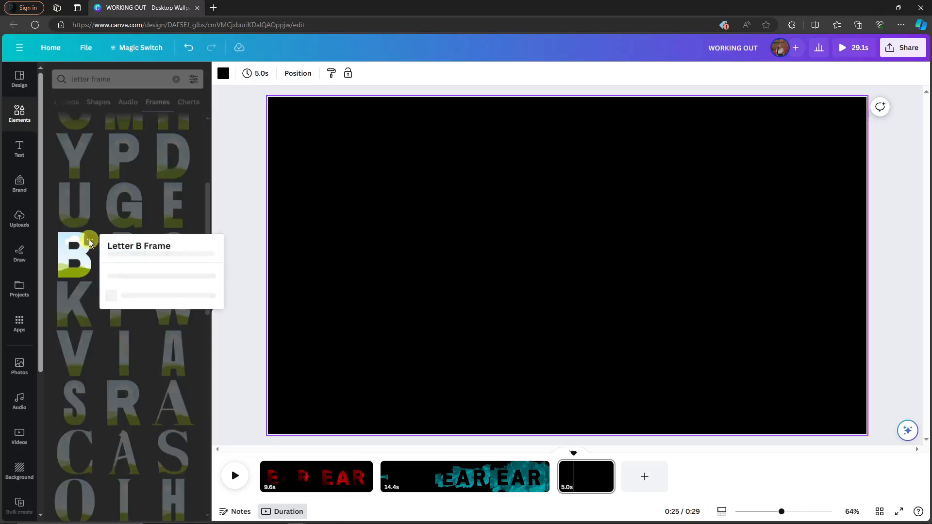
pyautogui.click(246, 190)
pyautogui.scroll(-1, 148, 339)
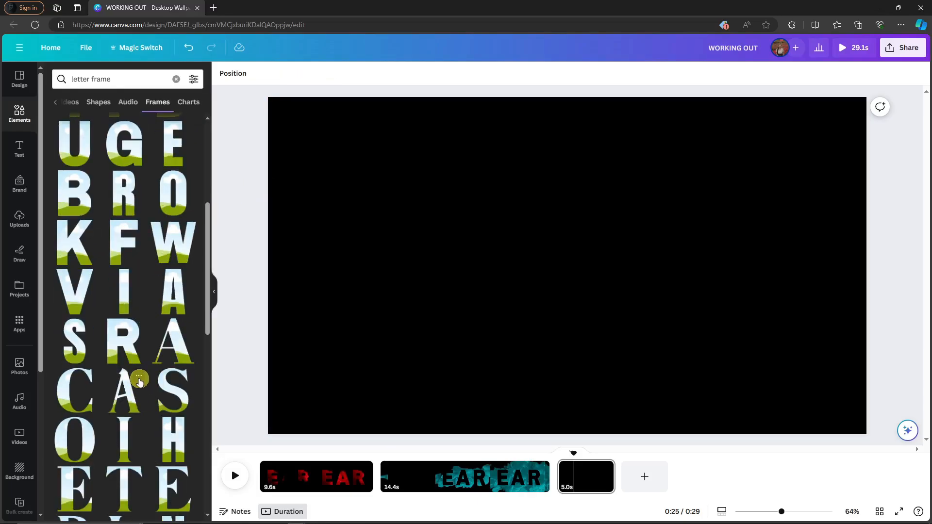
pyautogui.click(139, 380)
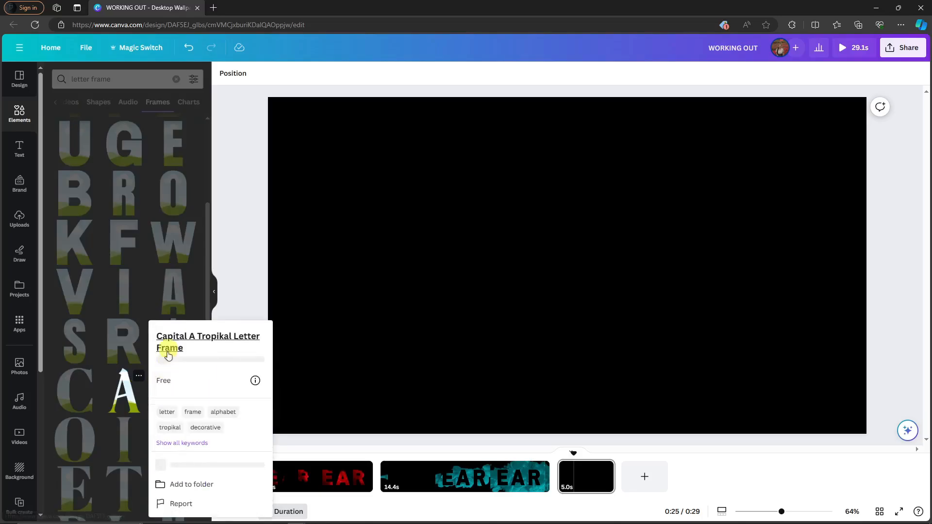
pyautogui.click(225, 255)
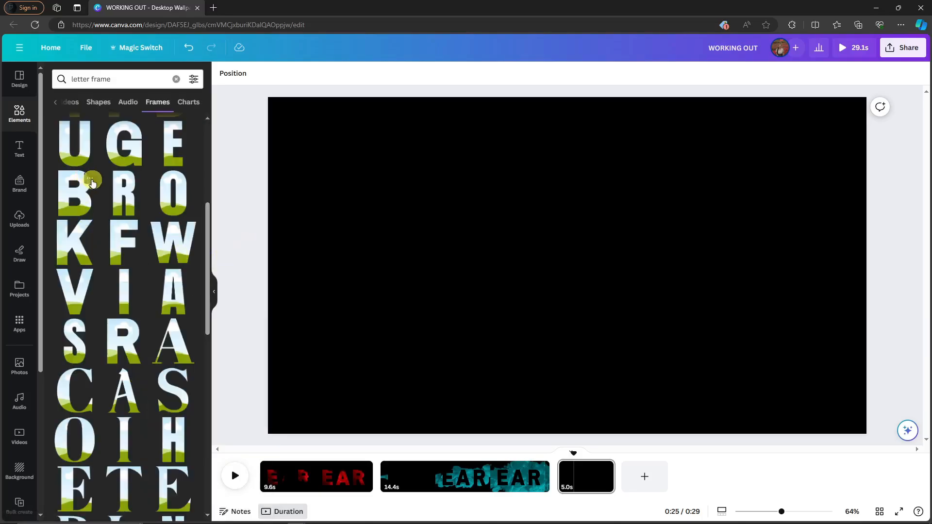
# - Copy the name "Letter B Frame" from the frame's details and use it to replace the elements search text
pyautogui.click(91, 179)
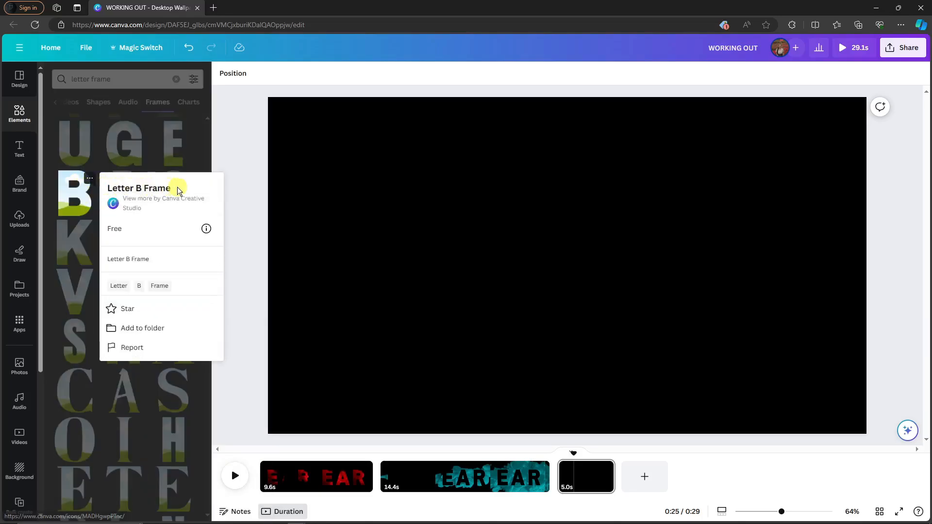
pyautogui.moveTo(178, 190); pyautogui.dragTo(100, 188)
pyautogui.hotkey('ctrl', 'c')
pyautogui.click(249, 150)
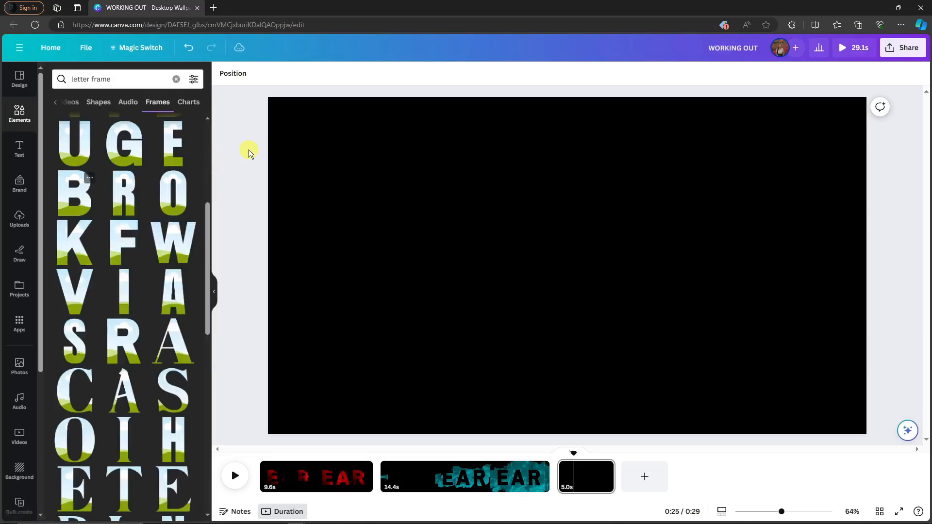
pyautogui.click(123, 80)
pyautogui.hotkey('ctrl', 'a')
pyautogui.hotkey('ctrl', 'v')
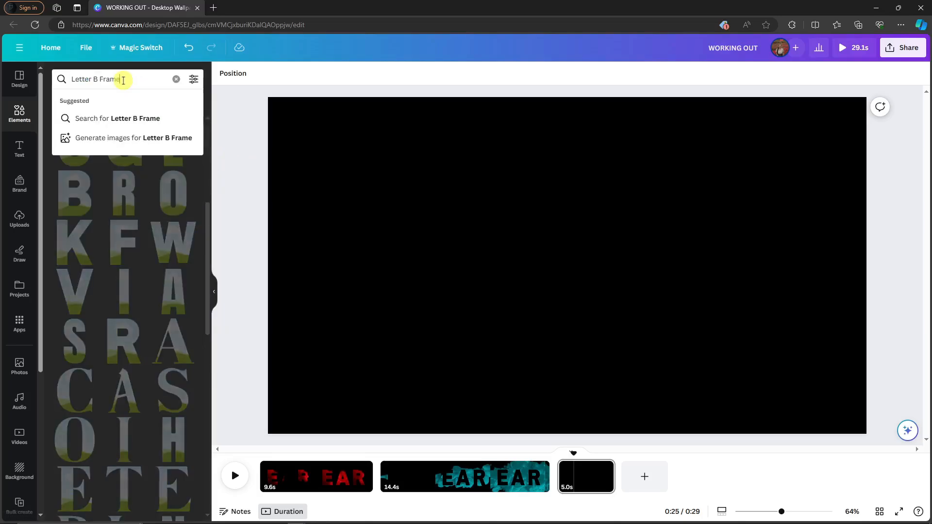
# - Search for "Letter E Frame" and add the first bold E frame to the black page
pyautogui.doubleClick(95, 79)
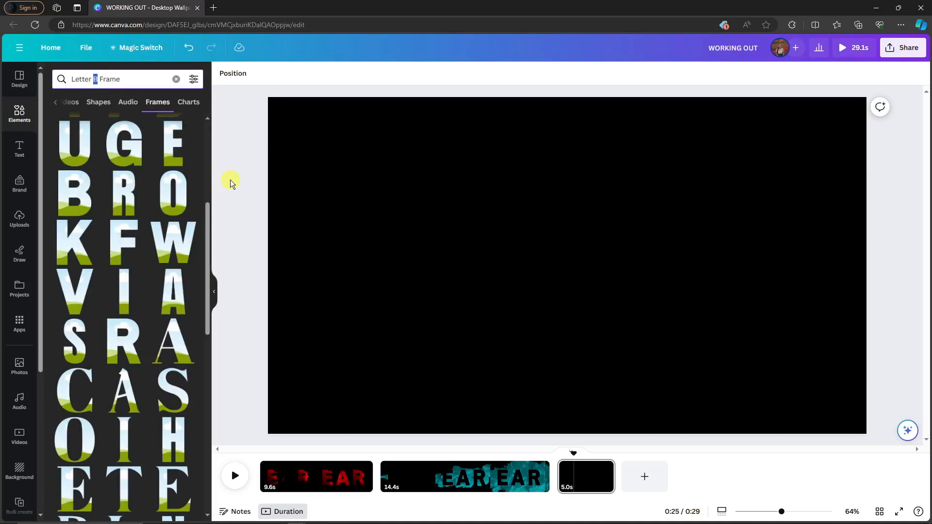
pyautogui.write('E')
pyautogui.press('Return')
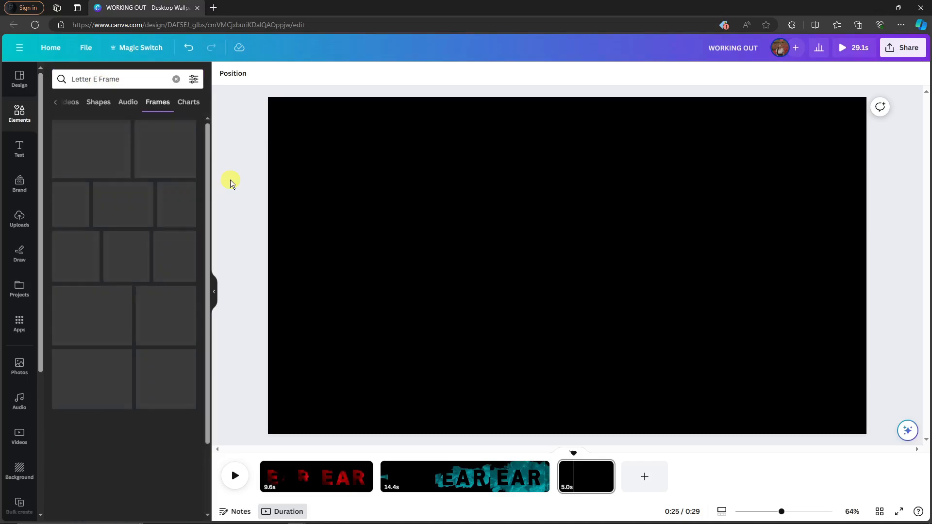
pyautogui.click(75, 142)
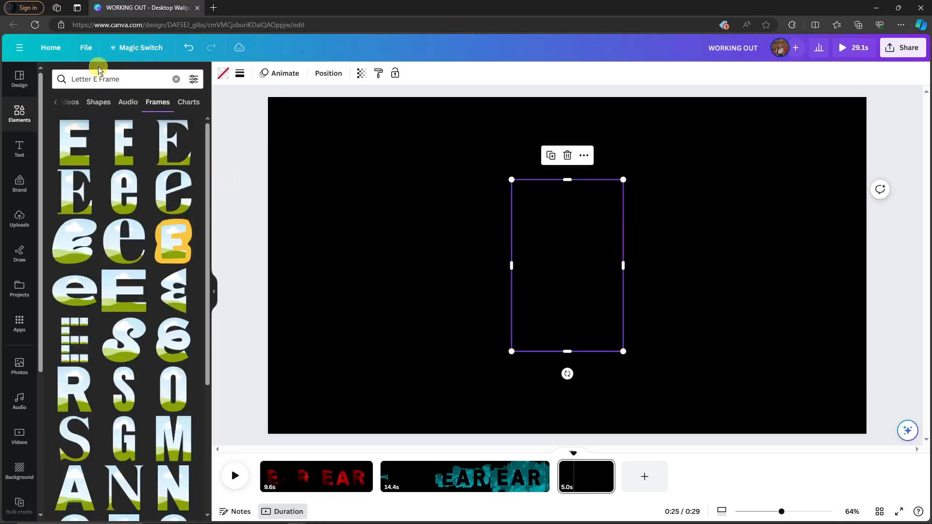
# - Search for "Letter A Frame" and add the first bold A frame to the page
pyautogui.doubleClick(95, 79)
pyautogui.click(95, 81)
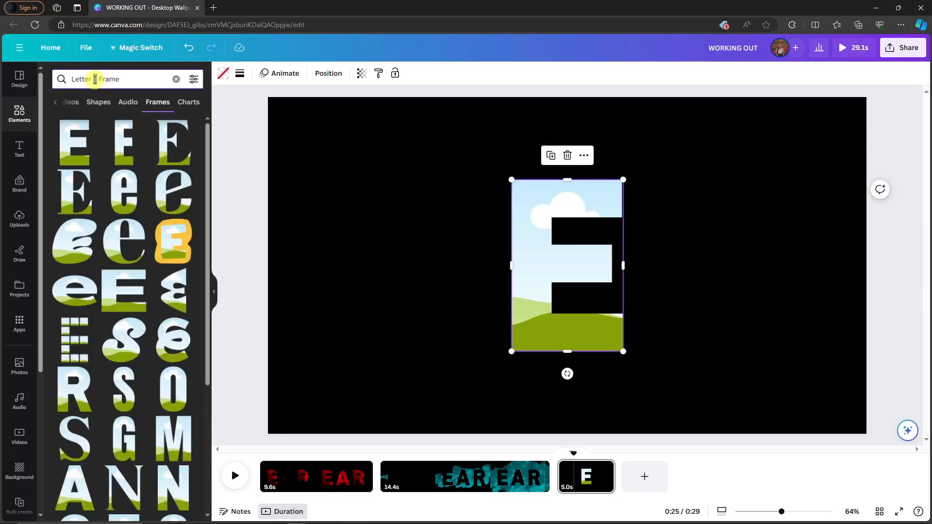
pyautogui.press('Delete')
pyautogui.write('A')
pyautogui.press('Return')
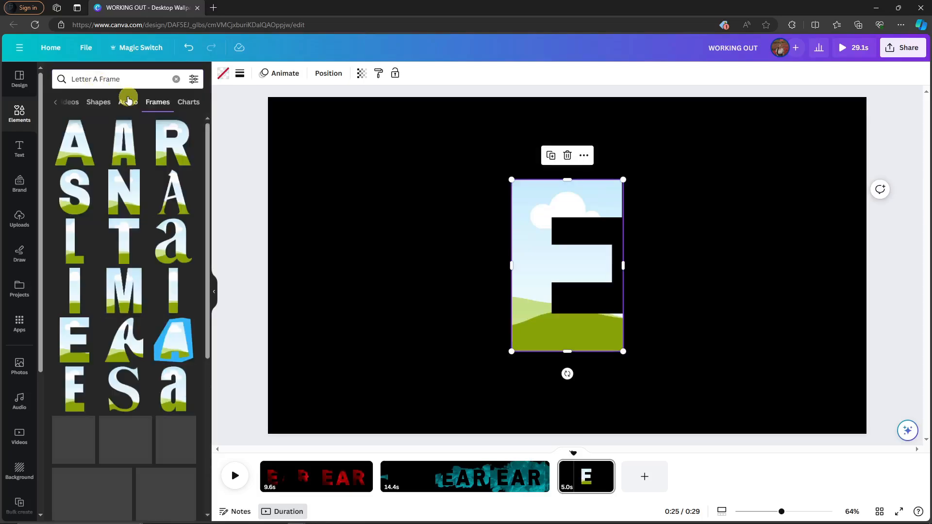
pyautogui.click(59, 134)
# - Arrange the E and A frames side by side at the same height, with a gap between them and E first
pyautogui.moveTo(558, 257); pyautogui.dragTo(483, 260)
pyautogui.moveTo(735, 242); pyautogui.dragTo(649, 238)
pyautogui.moveTo(421, 223)
pyautogui.mouseDown()
pyautogui.moveTo(431, 225)
pyautogui.moveTo(409, 221)
pyautogui.mouseUp()
pyautogui.moveTo(650, 234); pyautogui.dragTo(632, 234)
pyautogui.moveTo(457, 241)
pyautogui.mouseDown()
pyautogui.moveTo(505, 238)
pyautogui.moveTo(457, 240)
pyautogui.mouseUp()
pyautogui.moveTo(645, 226); pyautogui.dragTo(671, 226)
pyautogui.moveTo(484, 247); pyautogui.dragTo(489, 246)
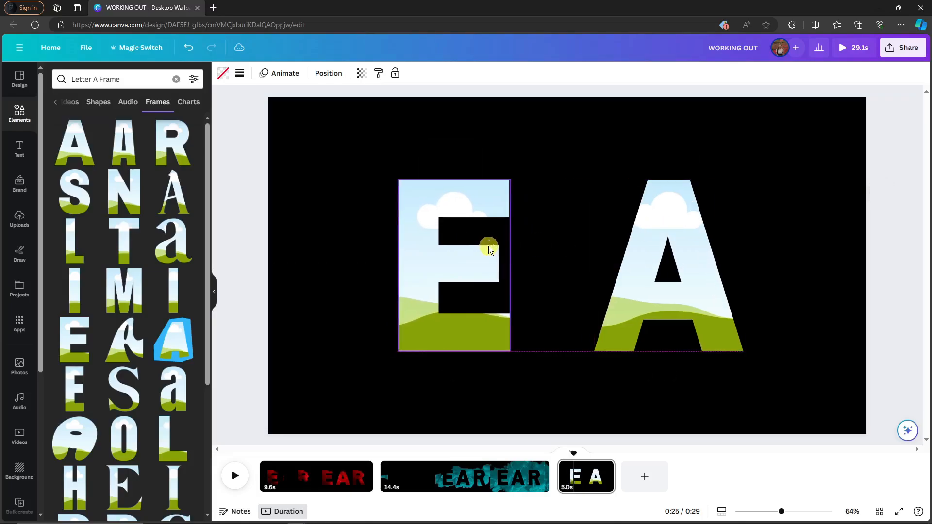
pyautogui.click(899, 267)
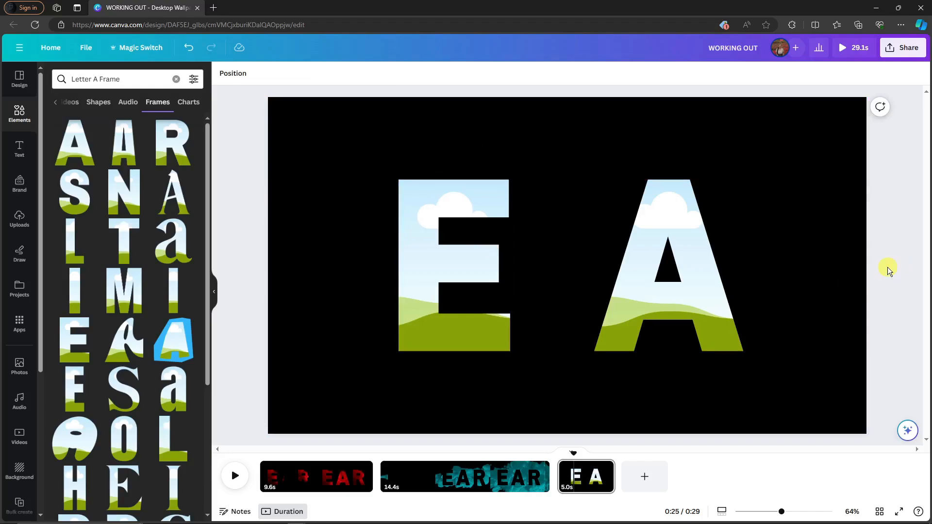
# - Check the recently used elements, search the elements for "red smoke" and list only the video results
pyautogui.click(23, 120)
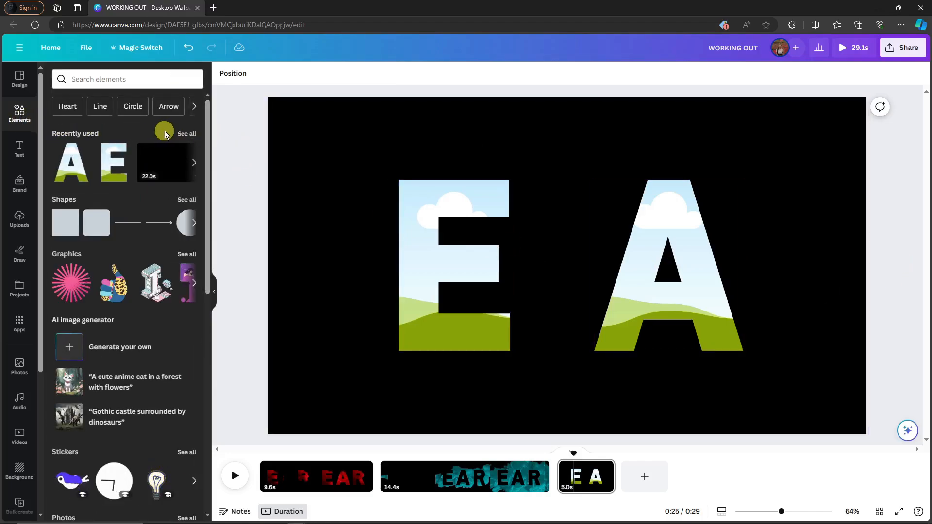
pyautogui.click(185, 135)
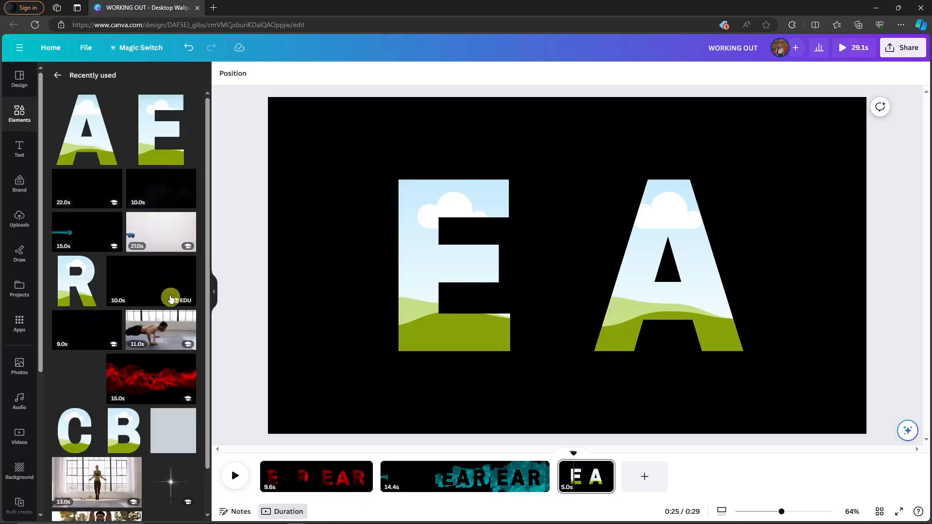
pyautogui.click(58, 76)
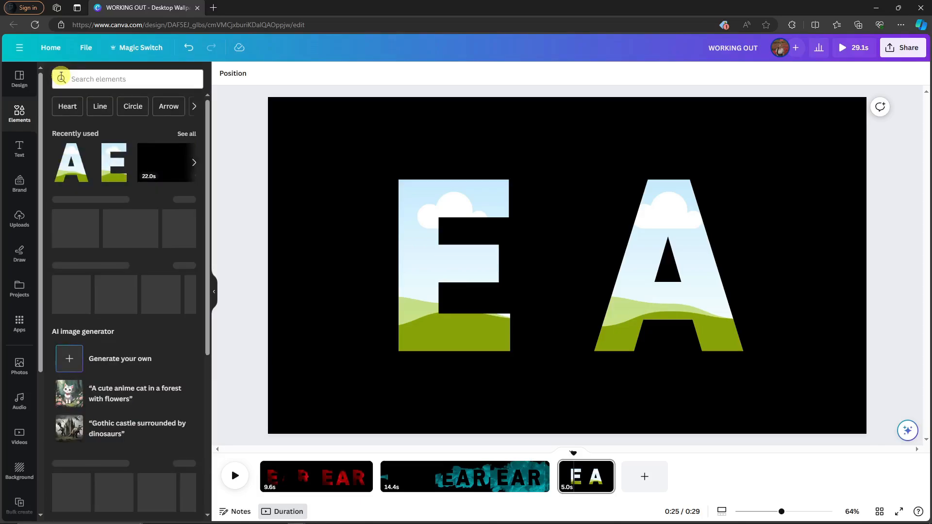
pyautogui.click(72, 78)
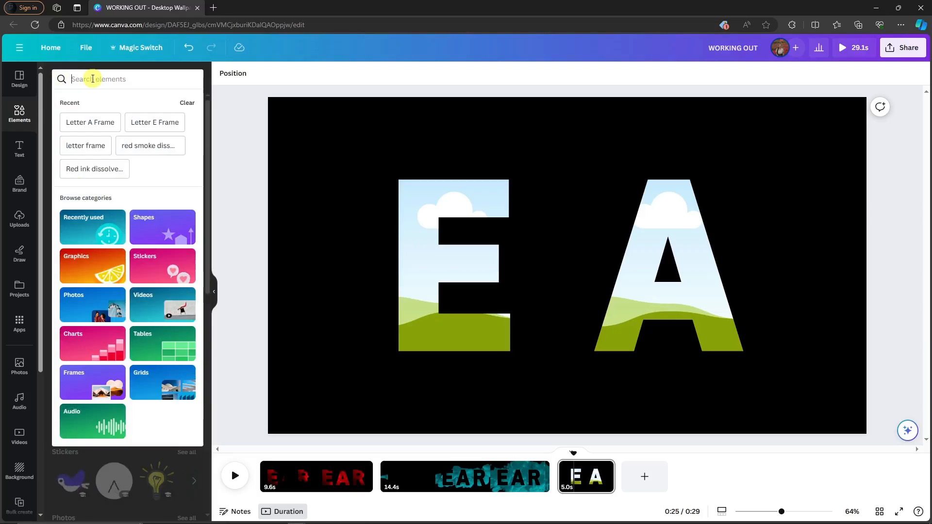
pyautogui.write('smoke red')
pyautogui.hotkey('ctrl', 'a')
pyautogui.write('red s')
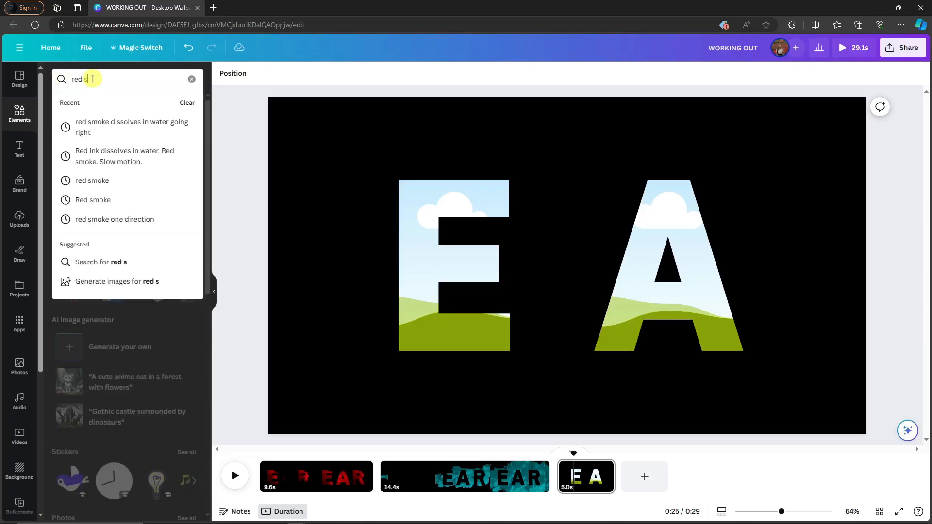
pyautogui.press('Return')
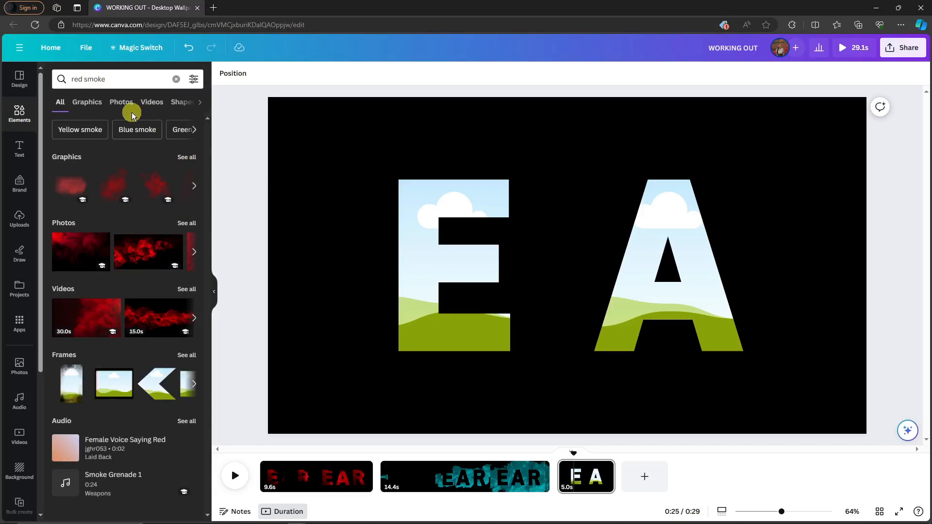
pyautogui.click(149, 104)
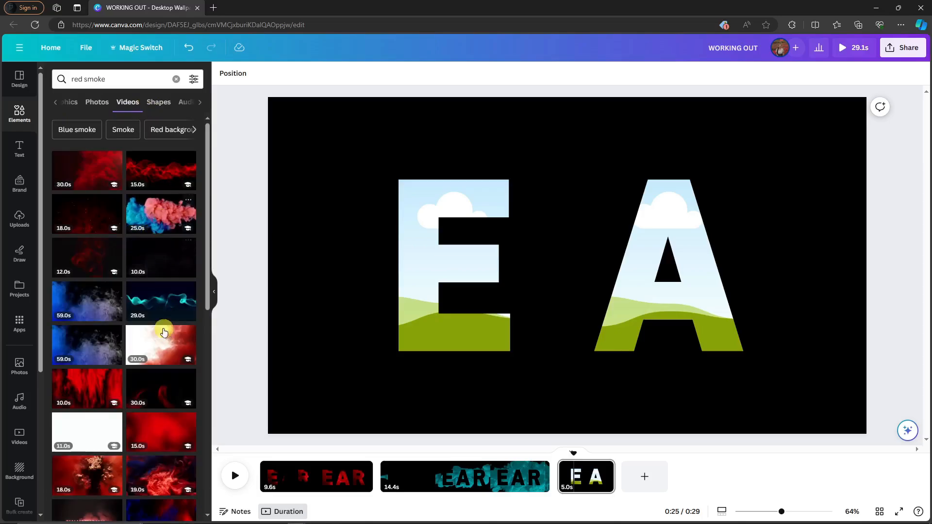
# - Add the 15-second teal smoke video from the results to the page, over the E and A frames
pyautogui.scroll(-4, 163, 340)
pyautogui.scroll(-1, 165, 356)
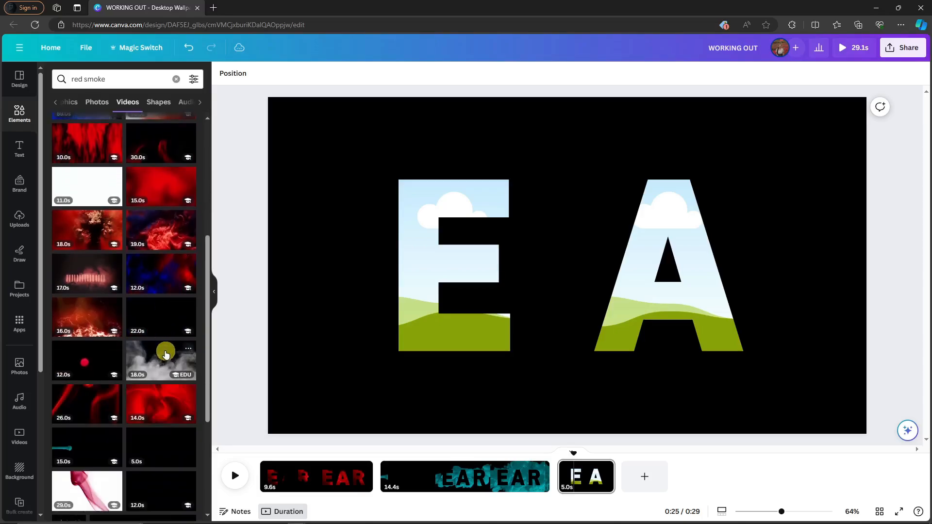
pyautogui.scroll(-1, 166, 354)
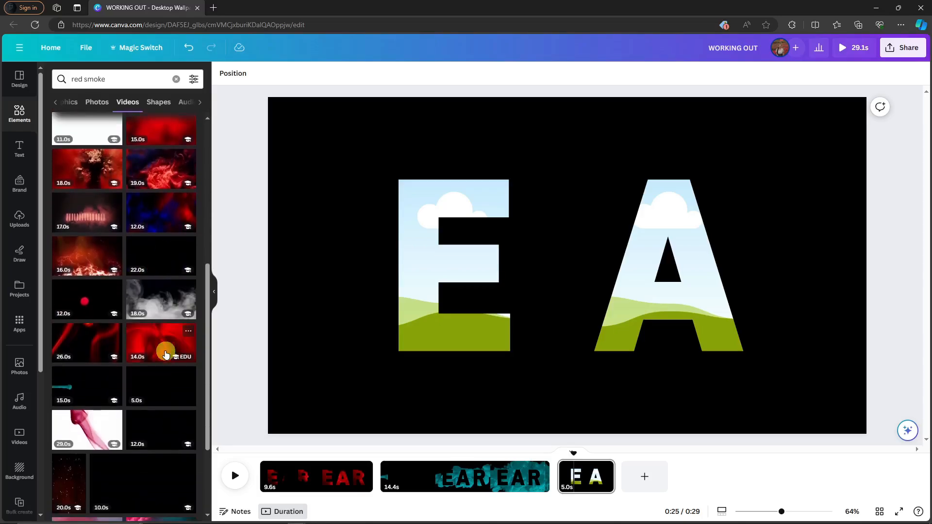
pyautogui.scroll(-2, 160, 345)
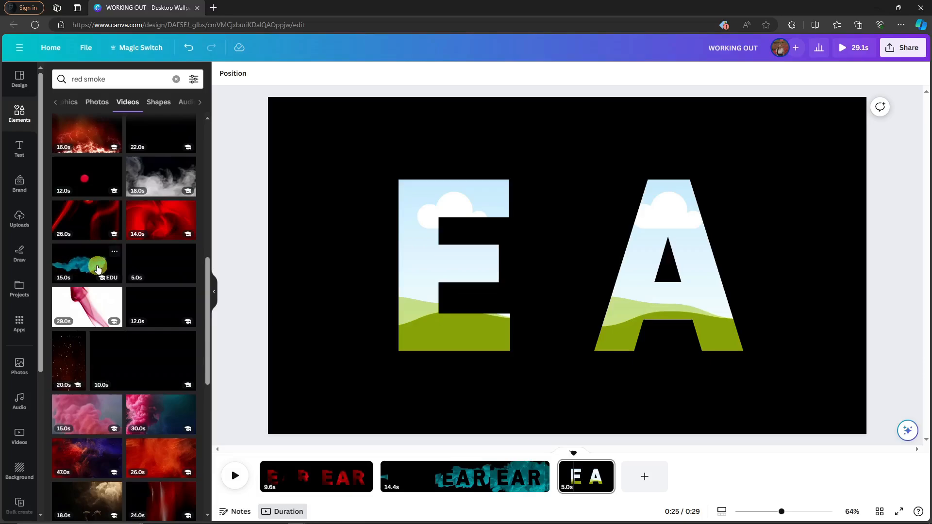
pyautogui.moveTo(97, 268); pyautogui.dragTo(543, 256)
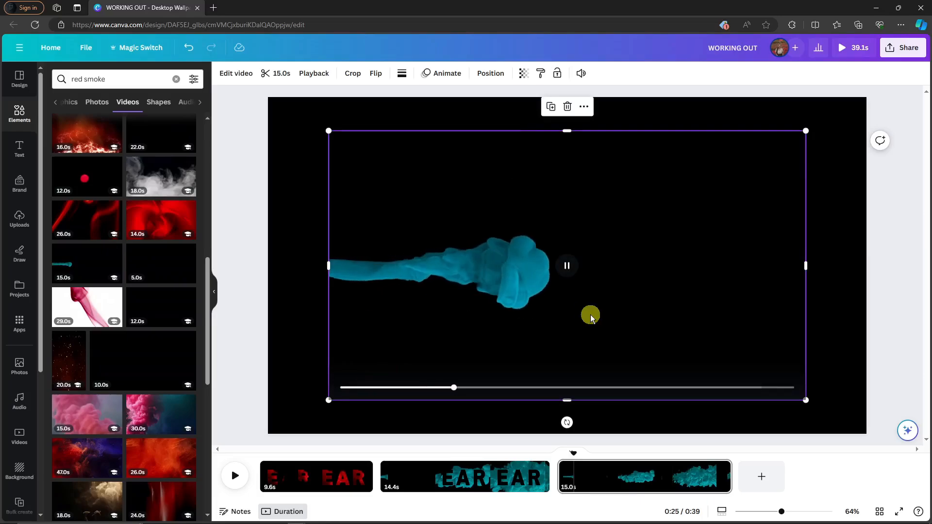
# - Delete the loose 15-second teal smoke video covering the E and A frames
pyautogui.press('Delete')
pyautogui.scroll(-5, 129, 330)
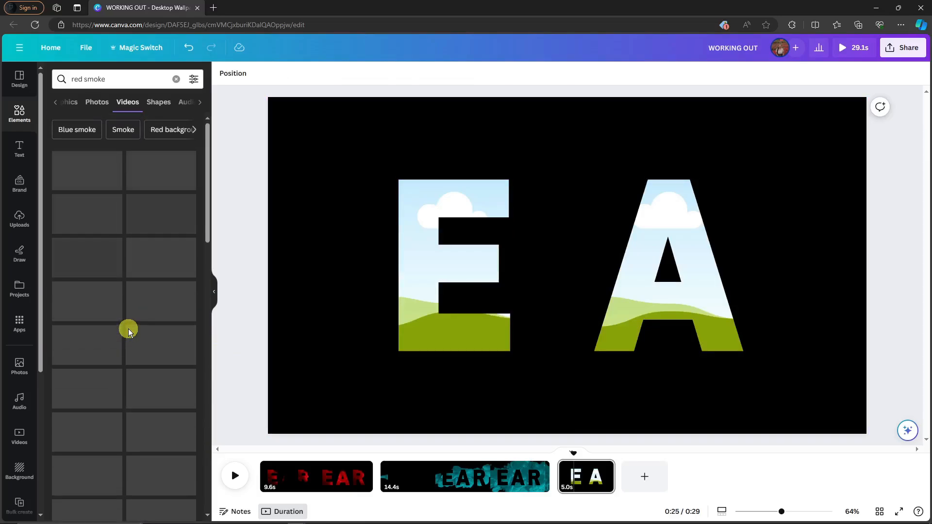
pyautogui.scroll(-8, 108, 351)
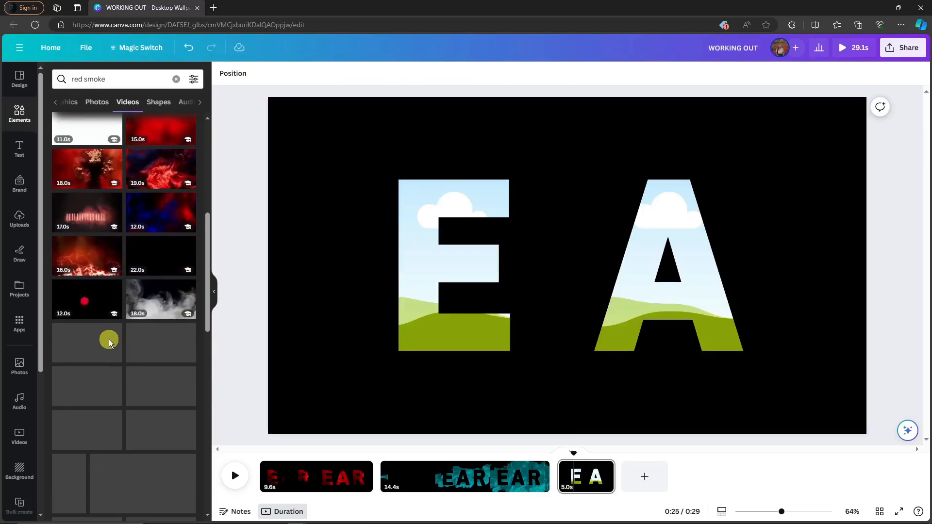
pyautogui.click(94, 330)
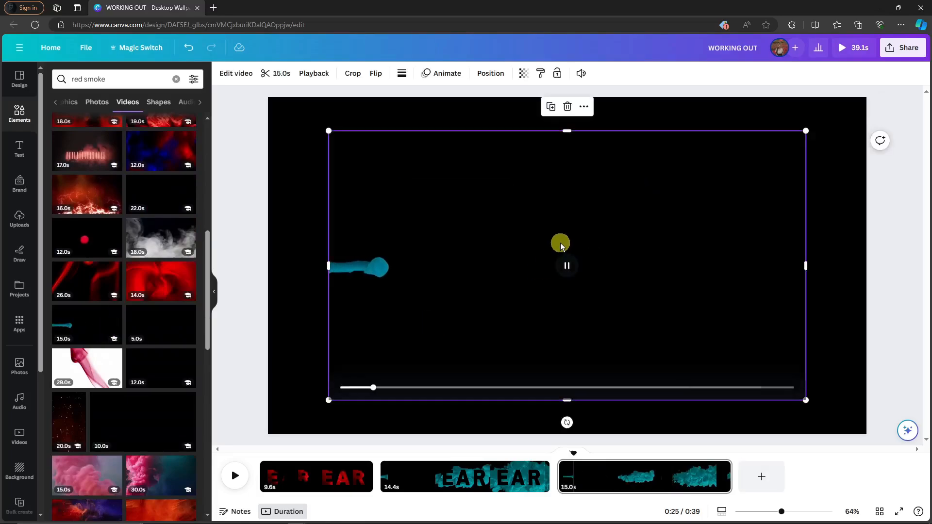
pyautogui.press('Delete')
# - Fill both the E and A frames with the 15-second teal smoke video from the recently used elements
pyautogui.scroll(4, 145, 361)
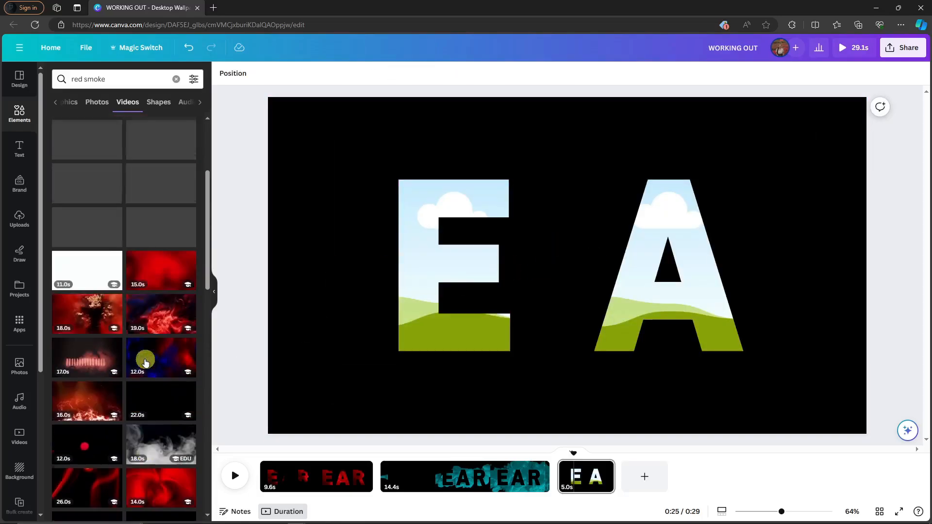
pyautogui.scroll(3, 145, 361)
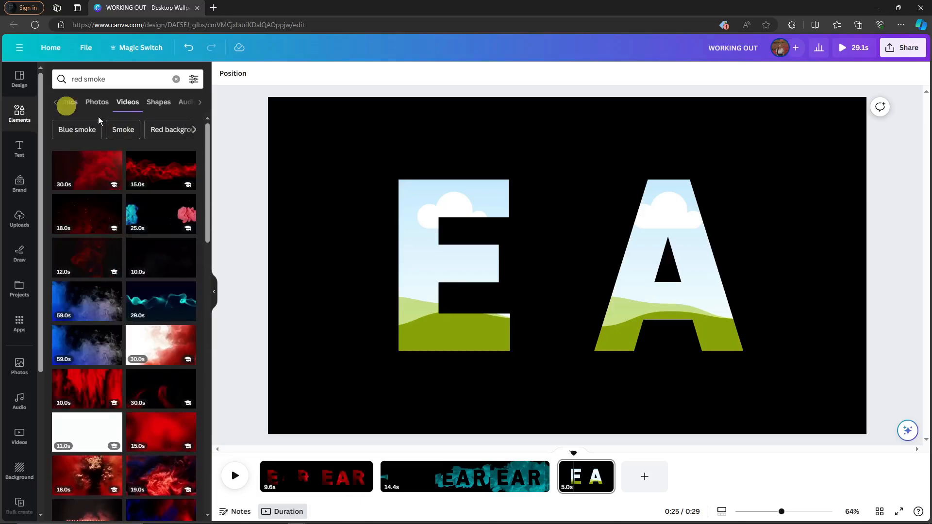
pyautogui.click(19, 113)
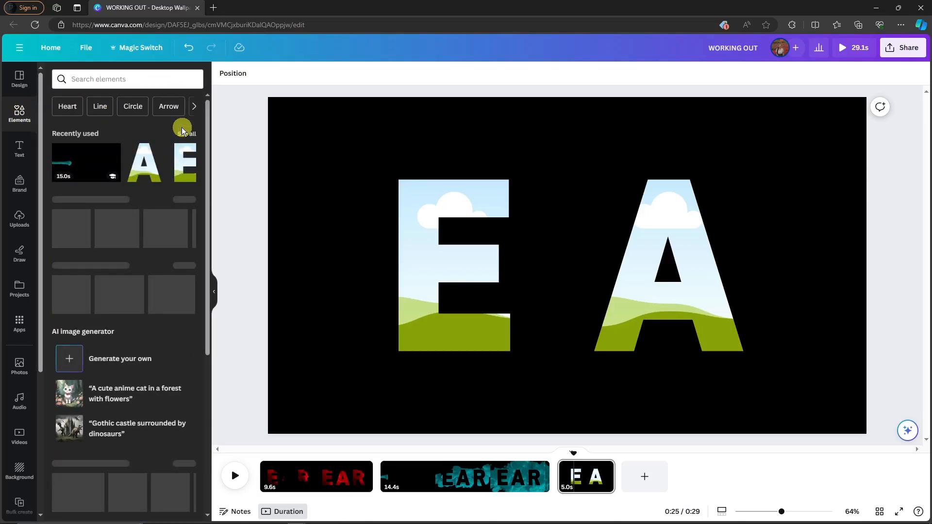
pyautogui.click(194, 137)
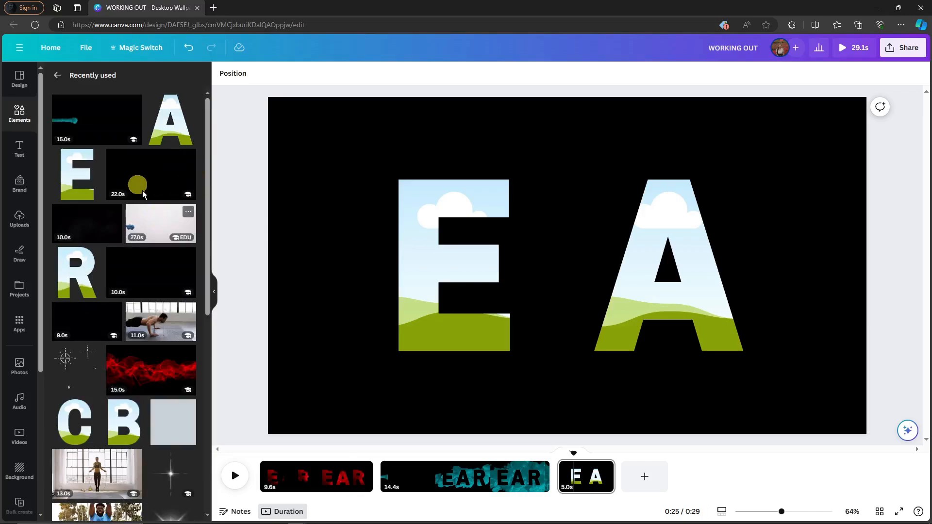
pyautogui.moveTo(246, 193); pyautogui.dragTo(424, 210)
pyautogui.moveTo(87, 131); pyautogui.dragTo(666, 321)
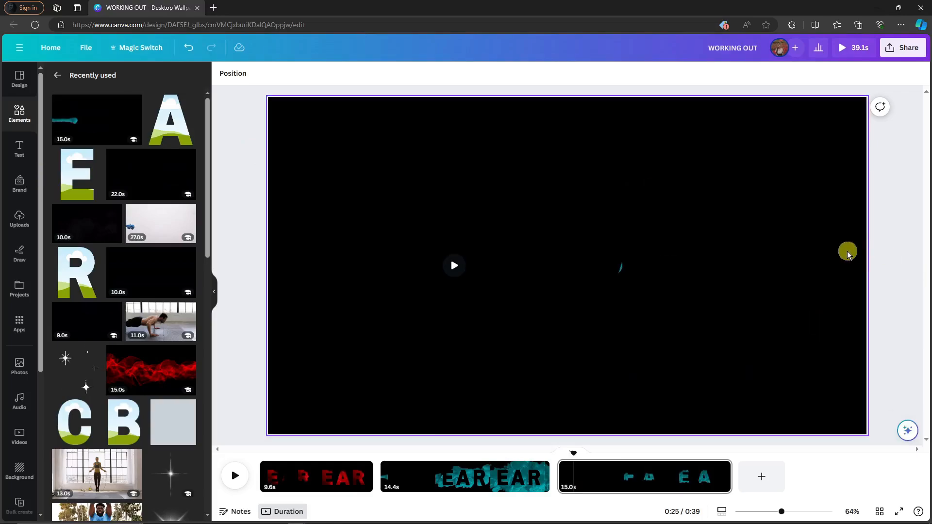
# - Enlarge the smoke video inside the E frame and shift it so the smoke enters at the letter's left edge
pyautogui.doubleClick(456, 207)
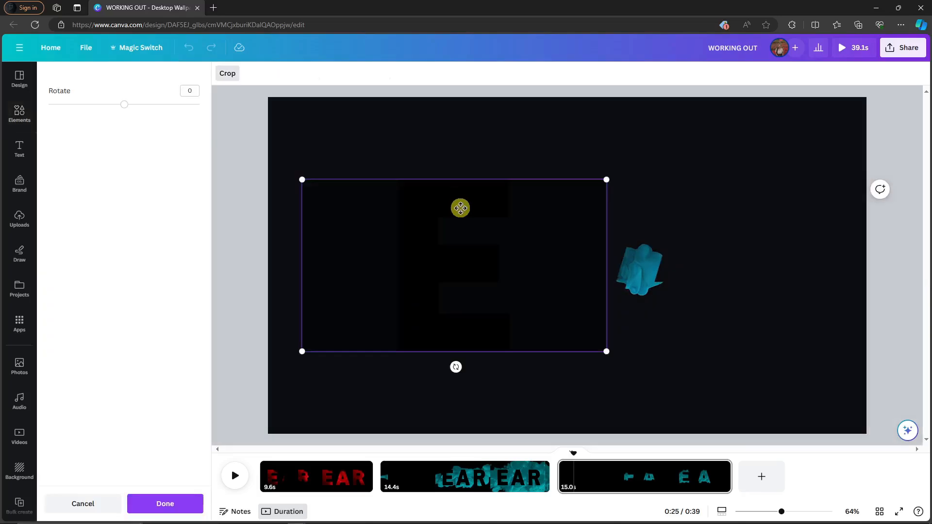
pyautogui.moveTo(608, 351); pyautogui.dragTo(801, 443)
pyautogui.moveTo(639, 383); pyautogui.dragTo(613, 314)
pyautogui.moveTo(766, 380); pyautogui.dragTo(850, 427)
pyautogui.click(917, 337)
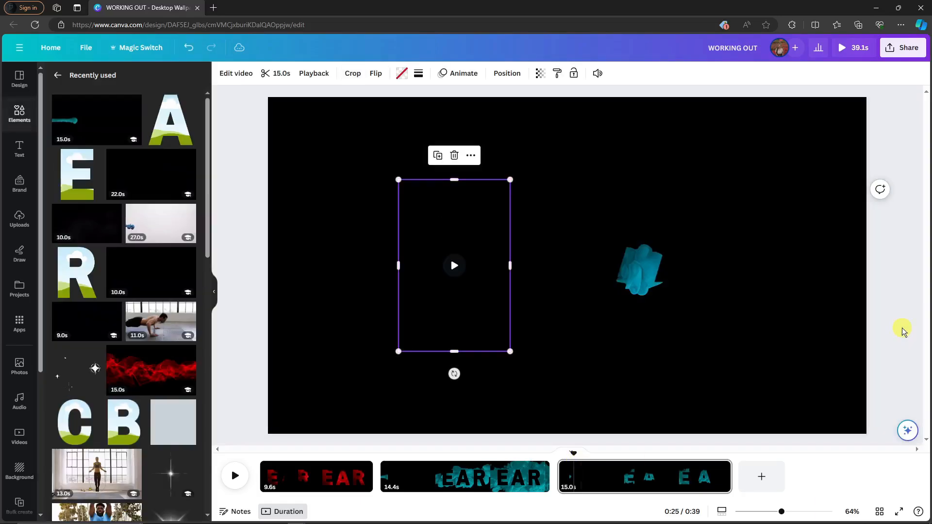
# - Enlarge the smoke video inside the A frame to nearly the full page size and align it over the page
pyautogui.click(621, 225)
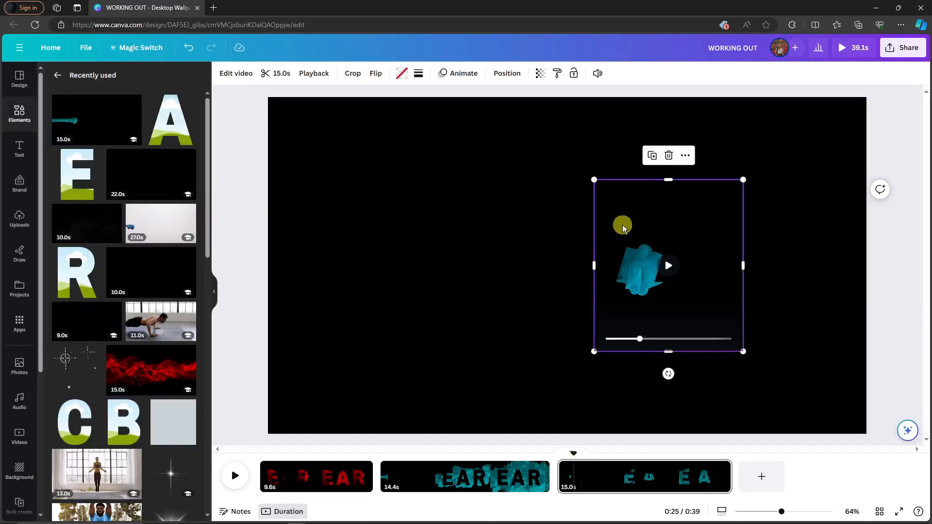
pyautogui.doubleClick(638, 230)
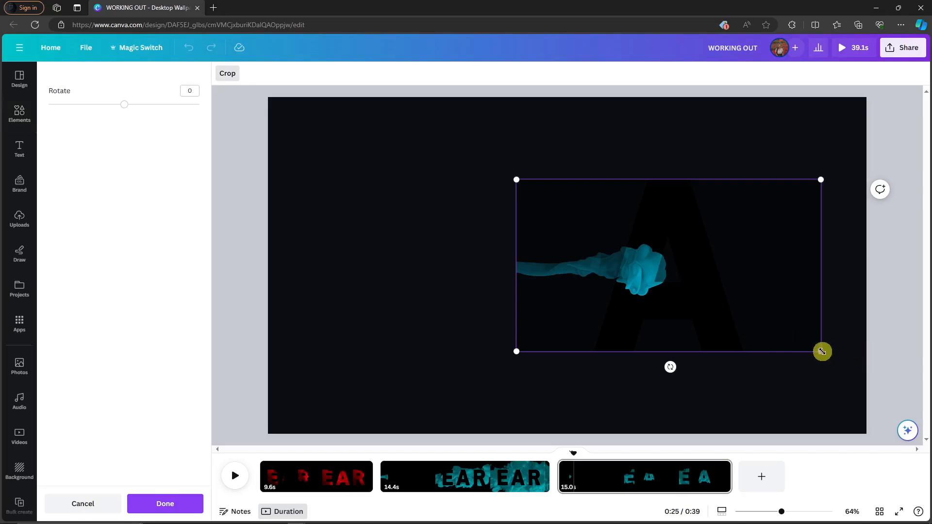
pyautogui.moveTo(822, 351); pyautogui.dragTo(929, 418)
pyautogui.moveTo(756, 370); pyautogui.dragTo(560, 307)
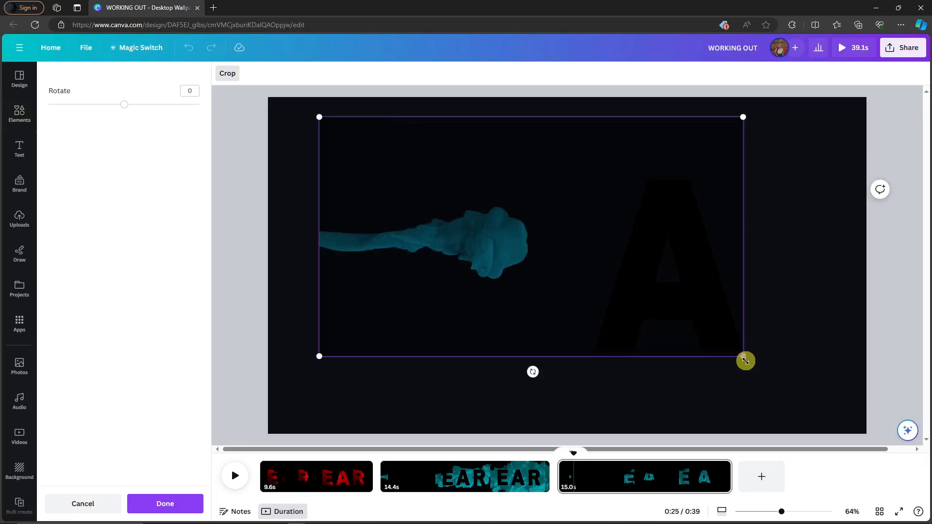
pyautogui.moveTo(746, 361); pyautogui.dragTo(914, 457)
pyautogui.moveTo(783, 401); pyautogui.dragTo(736, 382)
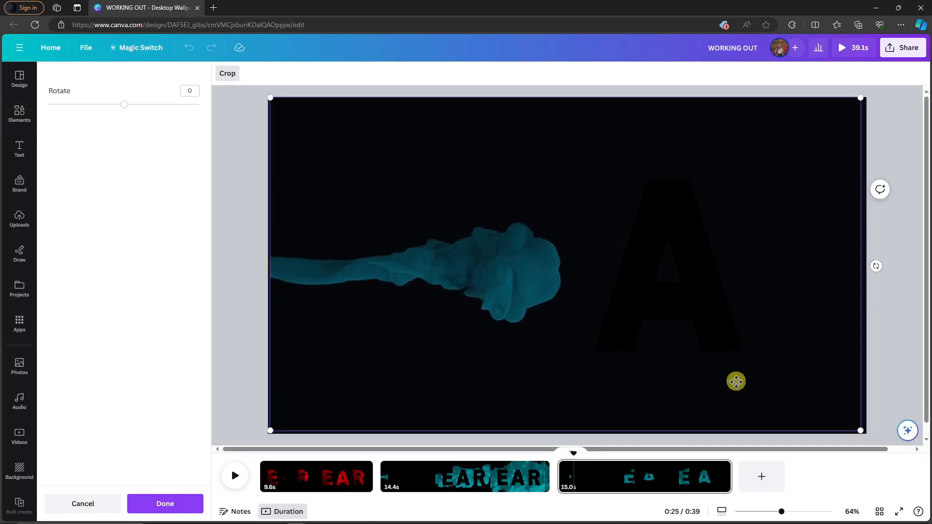
pyautogui.click(904, 386)
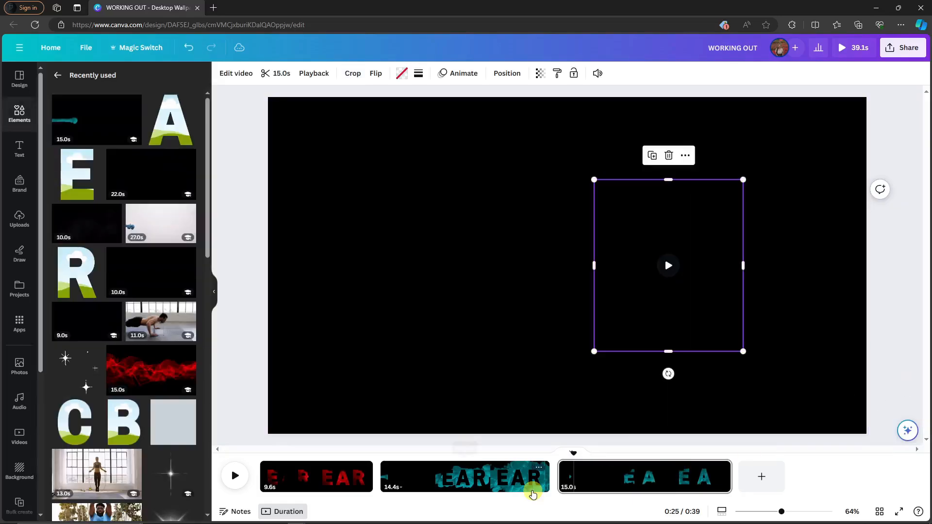
# - Trim the end and the start of the third page to shorten it to 13.8 seconds
pyautogui.click(710, 485)
pyautogui.moveTo(732, 479); pyautogui.dragTo(729, 478)
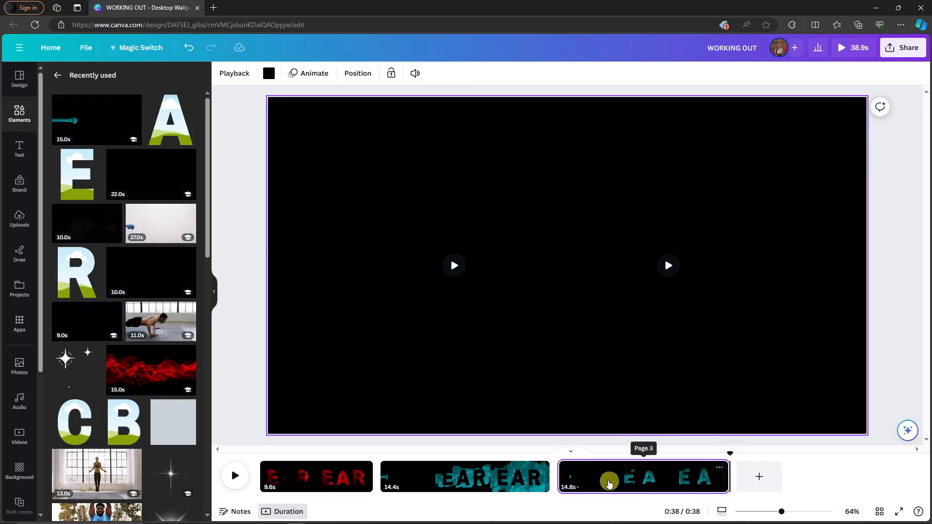
pyautogui.moveTo(562, 480); pyautogui.dragTo(572, 480)
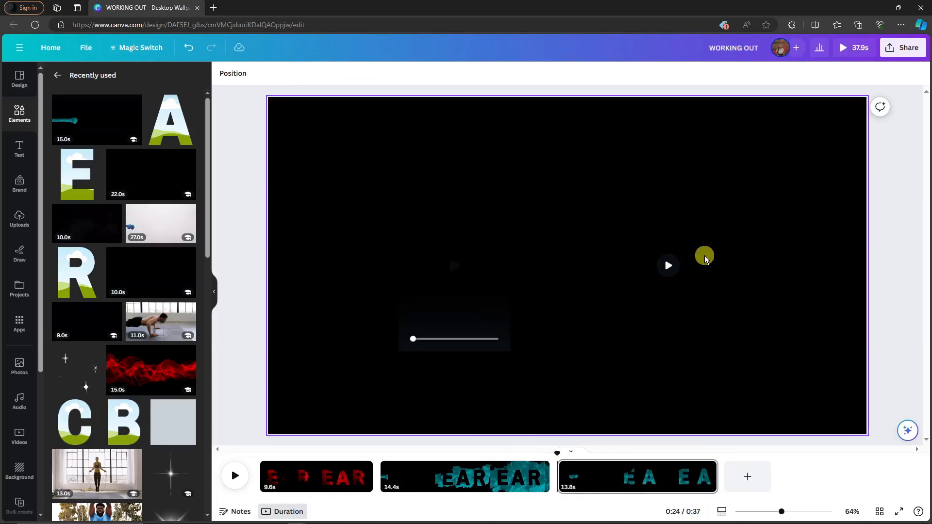
# - Preview the smoke videos in the E and A frames, playing back the third page
pyautogui.click(671, 268)
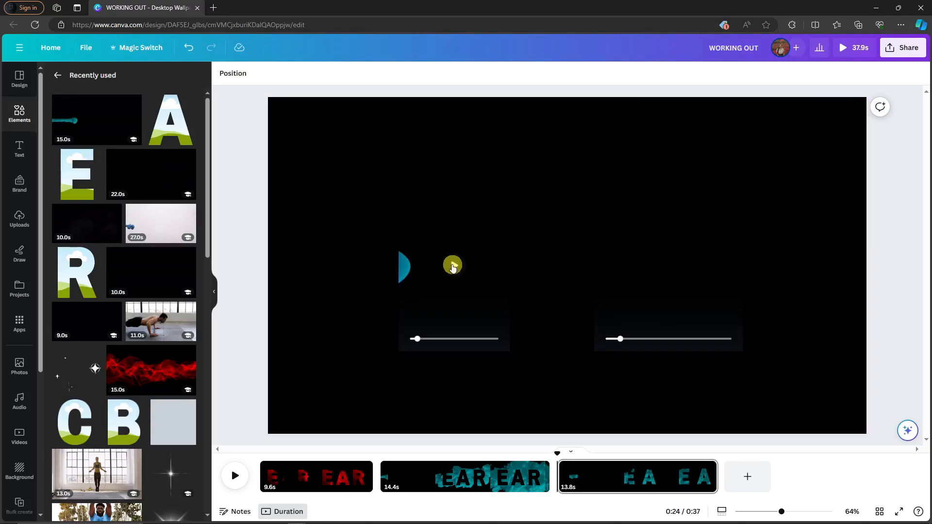
pyautogui.click(669, 266)
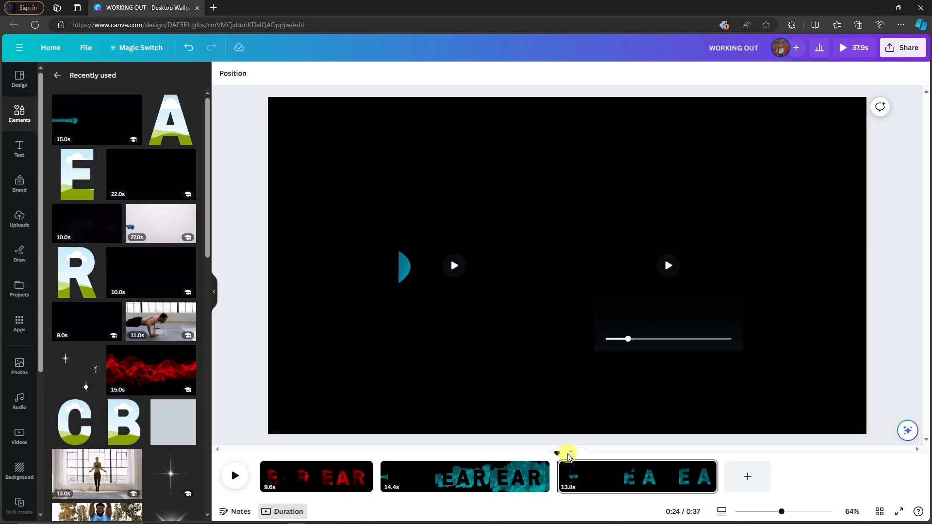
pyautogui.click(234, 476)
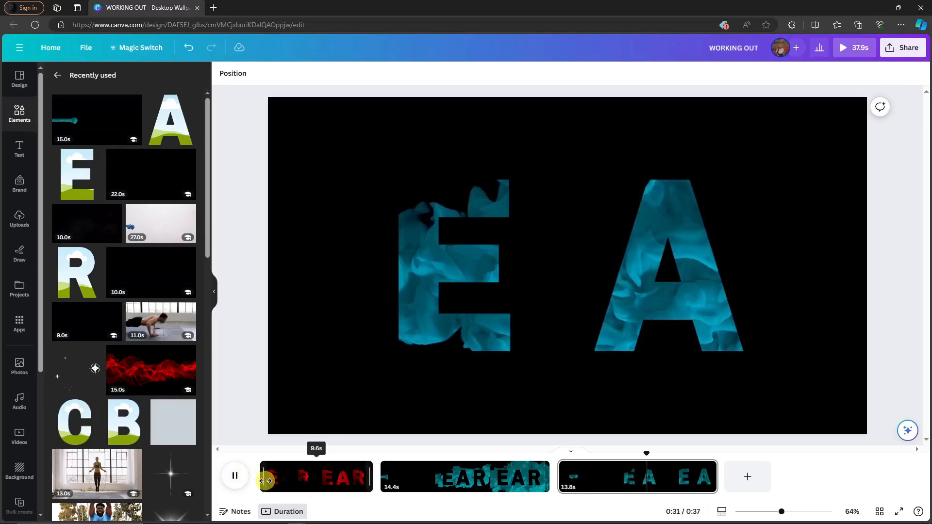
pyautogui.click(234, 477)
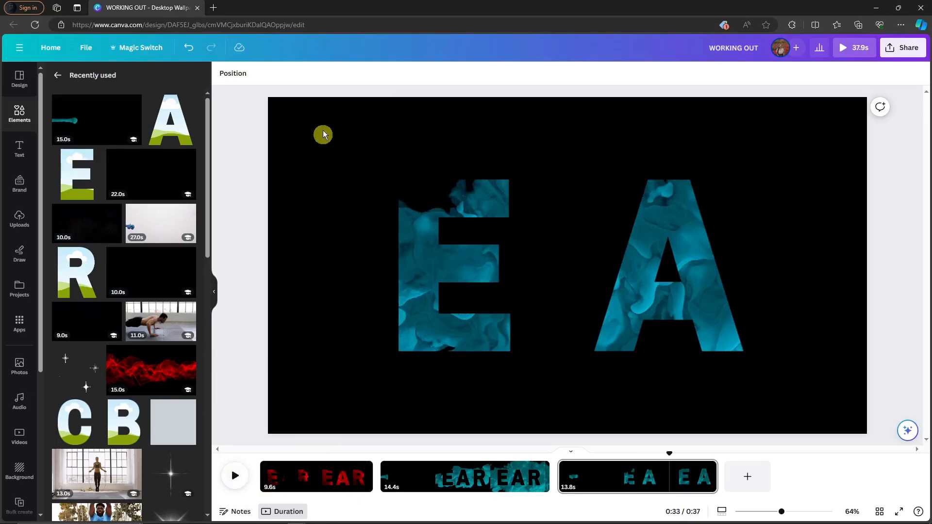
# - Detach the smoke video from the E frame
pyautogui.click(483, 195)
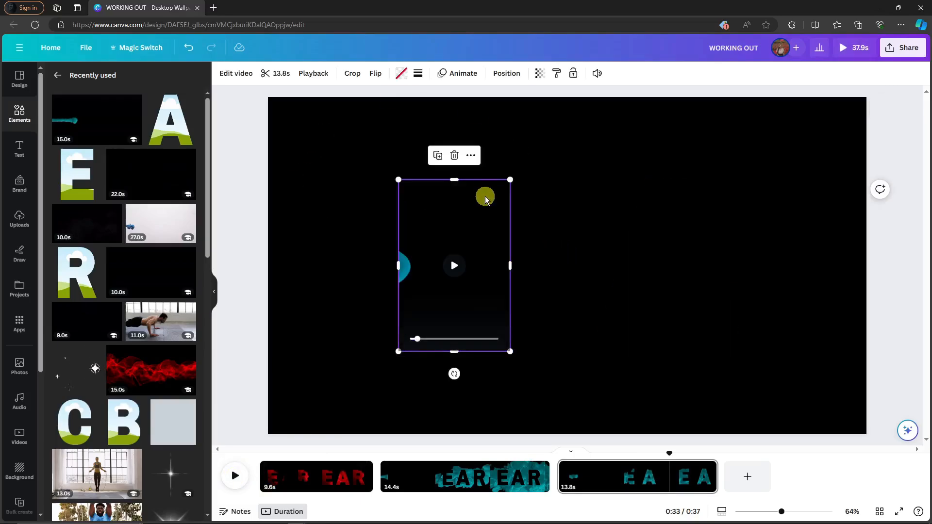
pyautogui.rightClick(487, 199)
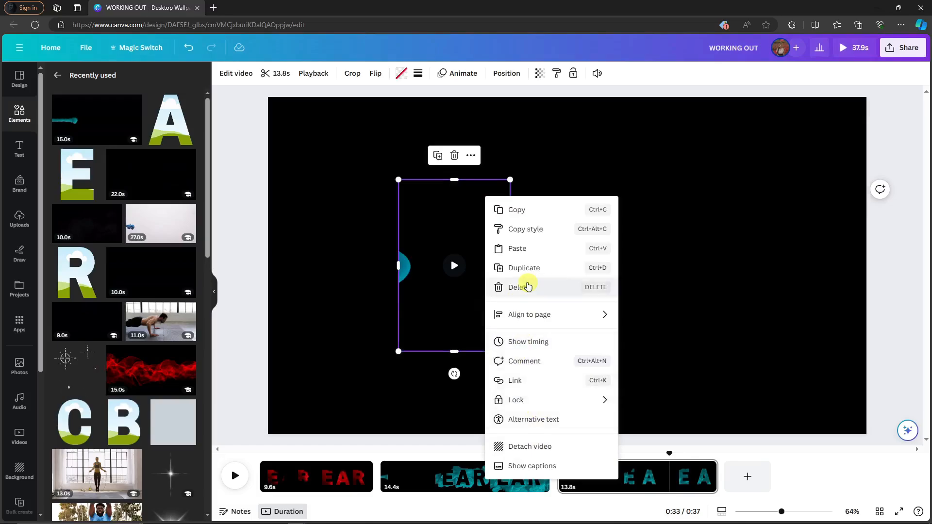
pyautogui.click(528, 286)
pyautogui.hotkey('ctrl', 'z')
pyautogui.rightClick(456, 231)
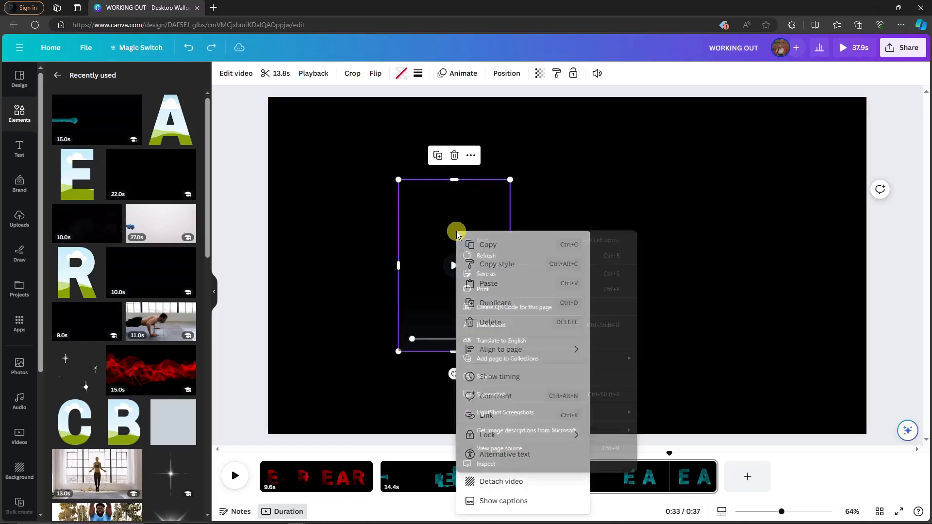
pyautogui.rightClick(465, 191)
pyautogui.rightClick(465, 192)
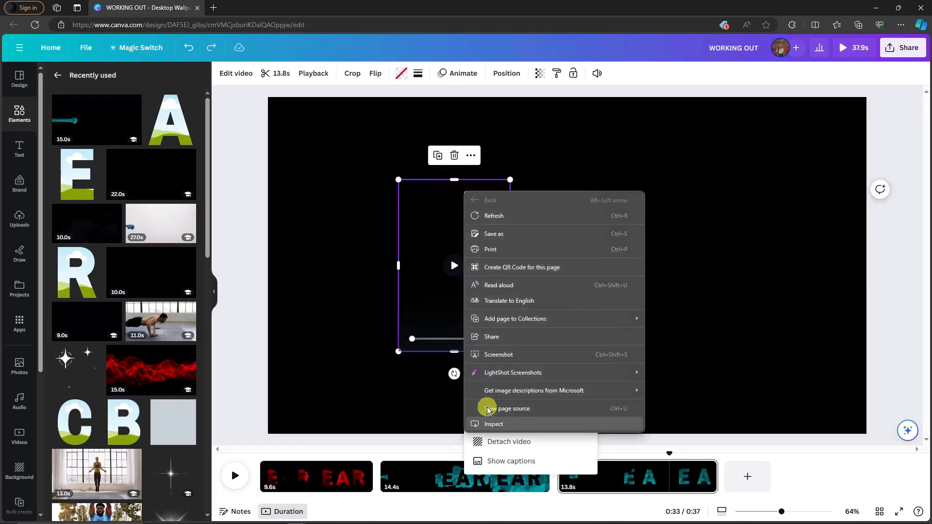
pyautogui.rightClick(414, 217)
pyautogui.click(459, 468)
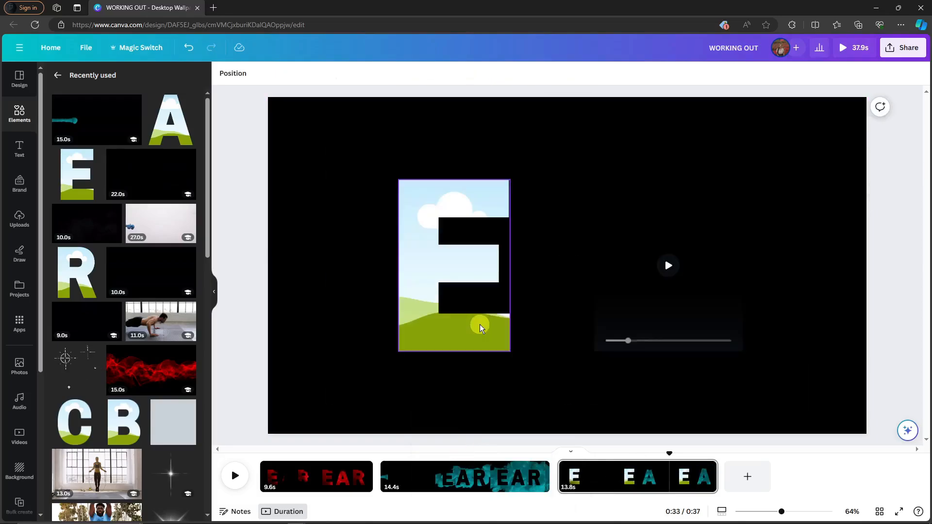
# - Detach the smoke video from the A frame and delete the detached video from the page
pyautogui.rightClick(647, 207)
pyautogui.click(698, 460)
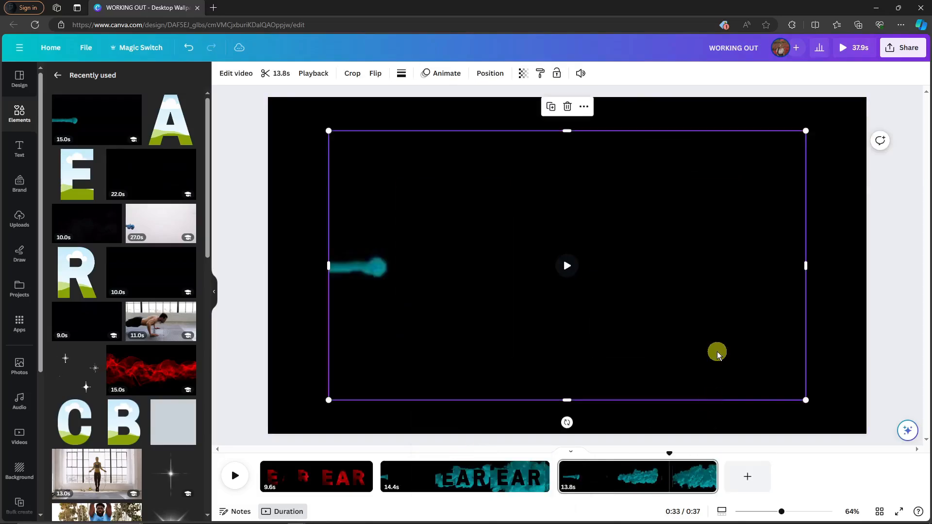
pyautogui.press('Delete')
pyautogui.click(581, 196)
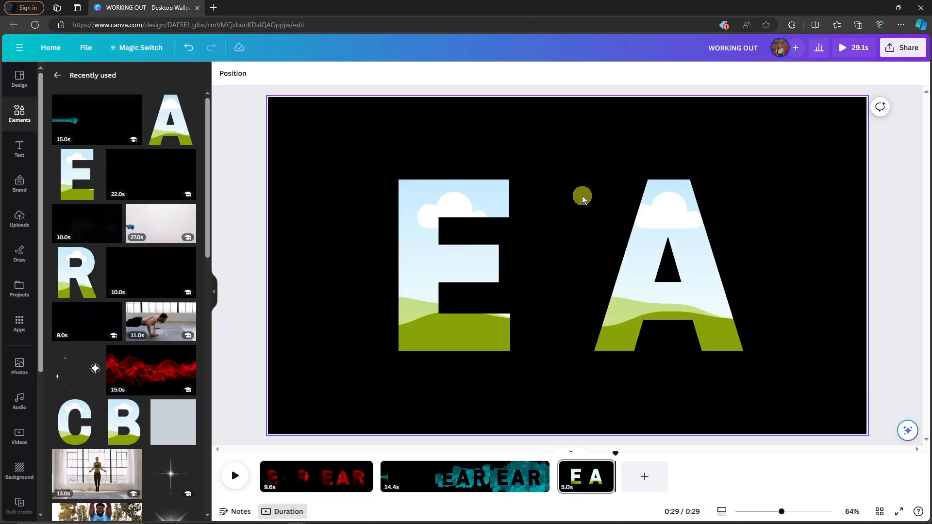
# - Fill the E frame and the A frame with solid black from the document colors
pyautogui.click(464, 204)
pyautogui.click(674, 209)
pyautogui.click(482, 208)
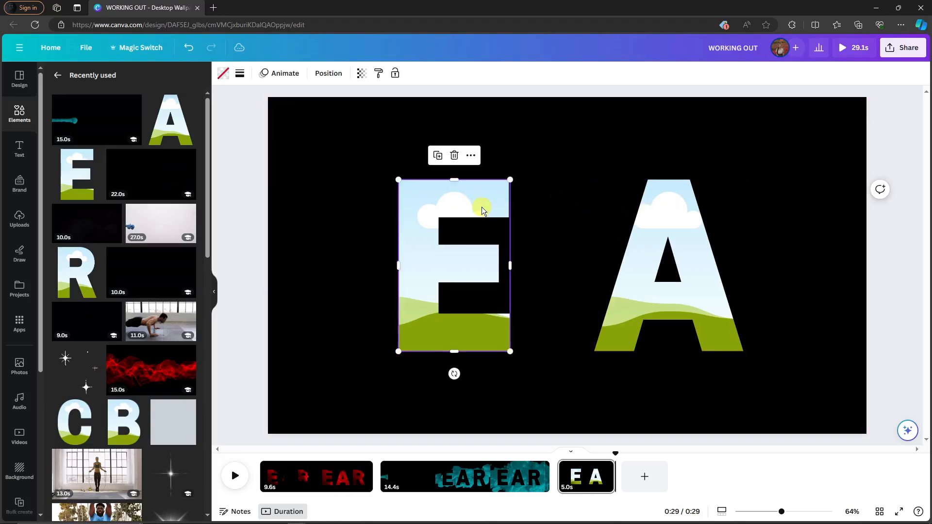
pyautogui.click(223, 74)
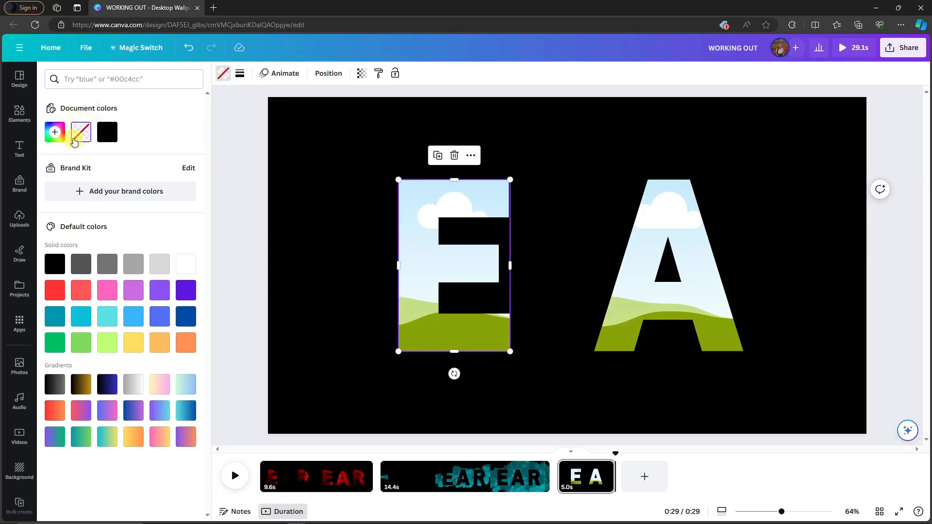
pyautogui.click(109, 140)
pyautogui.click(652, 209)
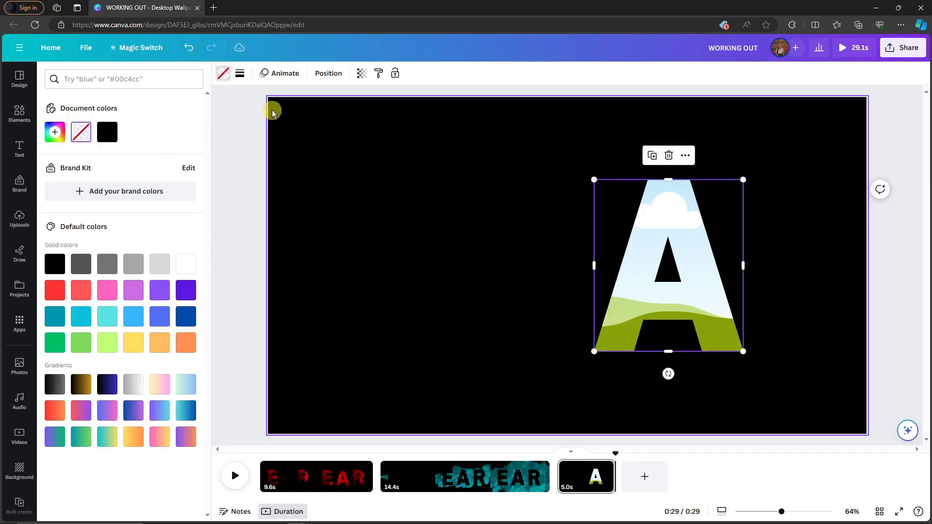
pyautogui.click(108, 135)
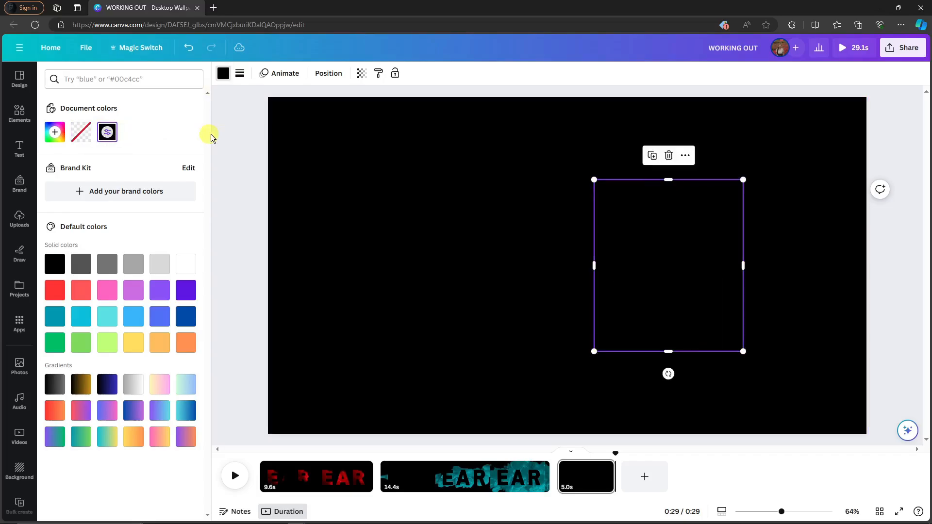
pyautogui.click(261, 138)
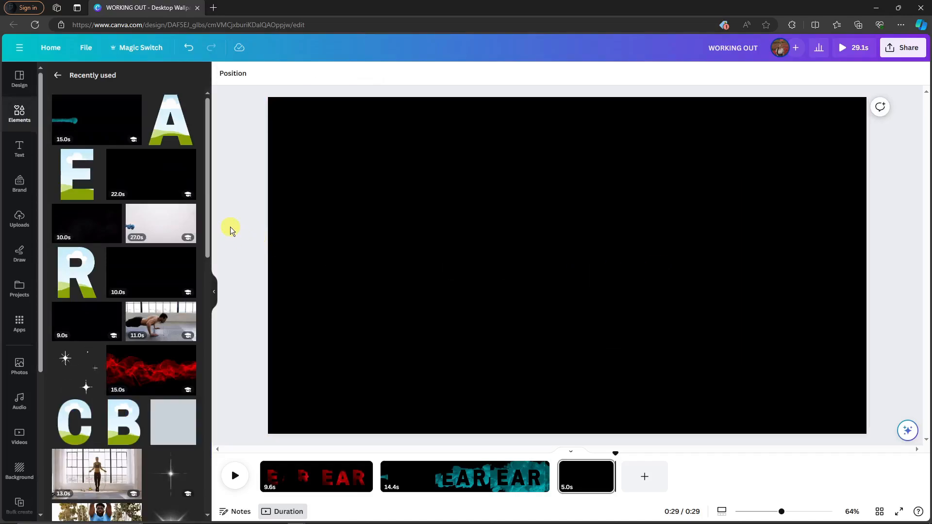
# - Add the teal smoke video to the third page and enlarge it to about 2,163 × 1,221, extending past the page's upper-left corner
pyautogui.click(90, 127)
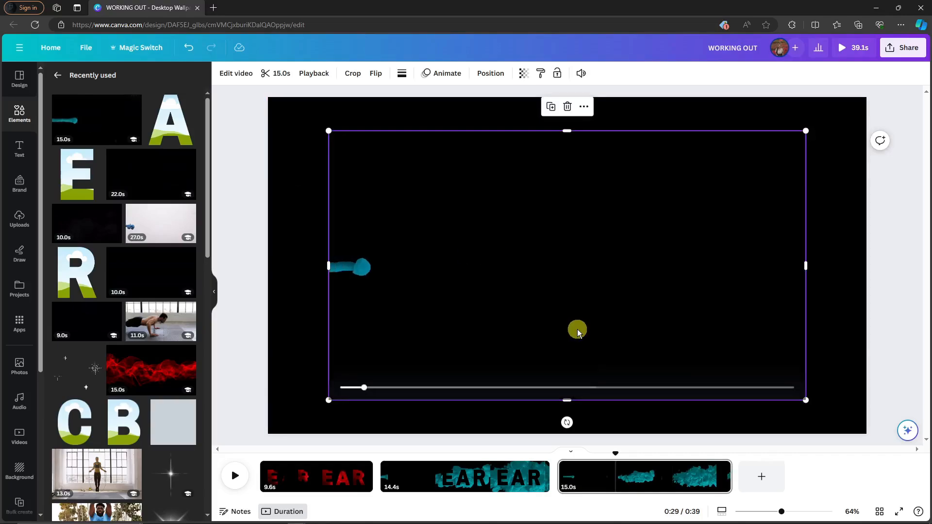
pyautogui.moveTo(578, 333); pyautogui.dragTo(517, 299)
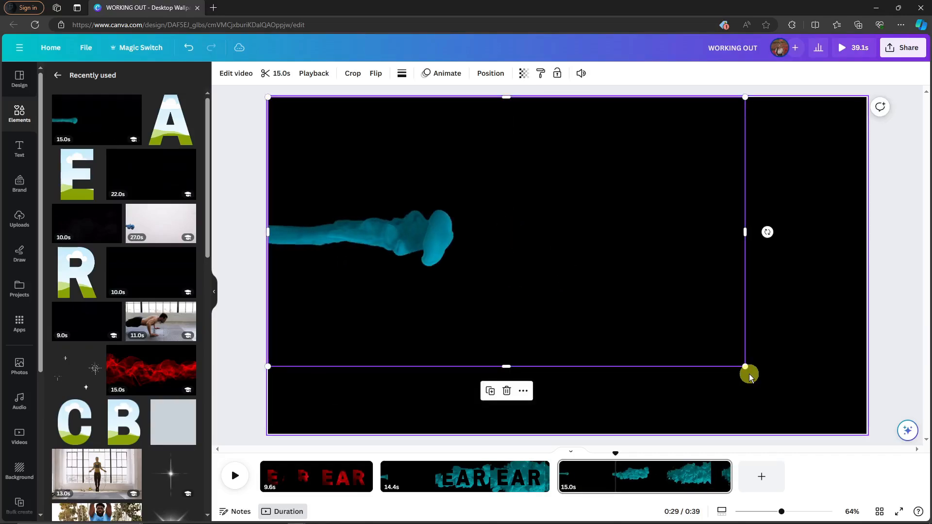
pyautogui.moveTo(745, 369); pyautogui.dragTo(868, 434)
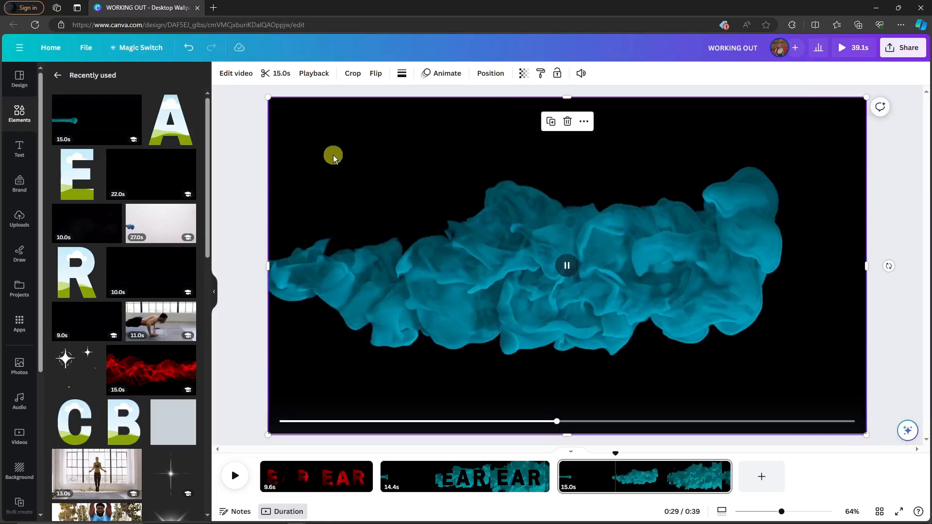
pyautogui.moveTo(333, 153); pyautogui.dragTo(261, 117)
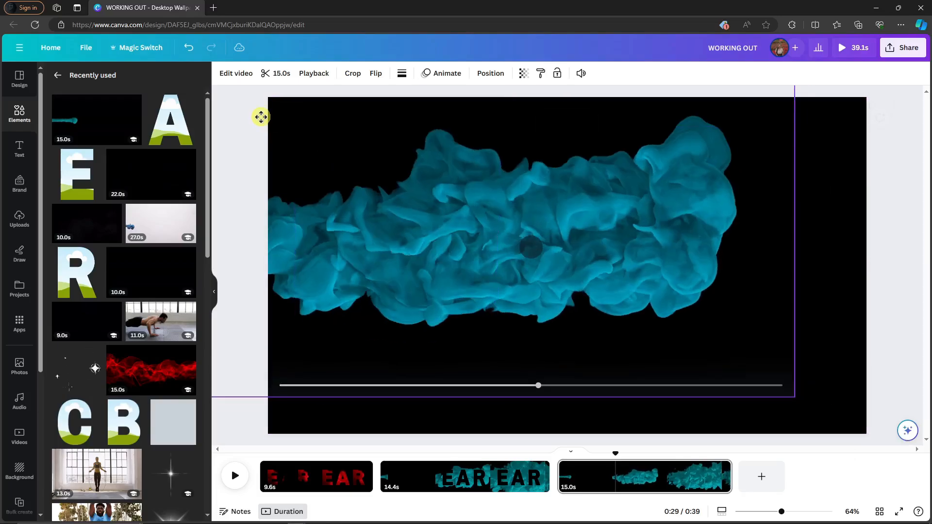
pyautogui.moveTo(794, 396); pyautogui.dragTo(866, 434)
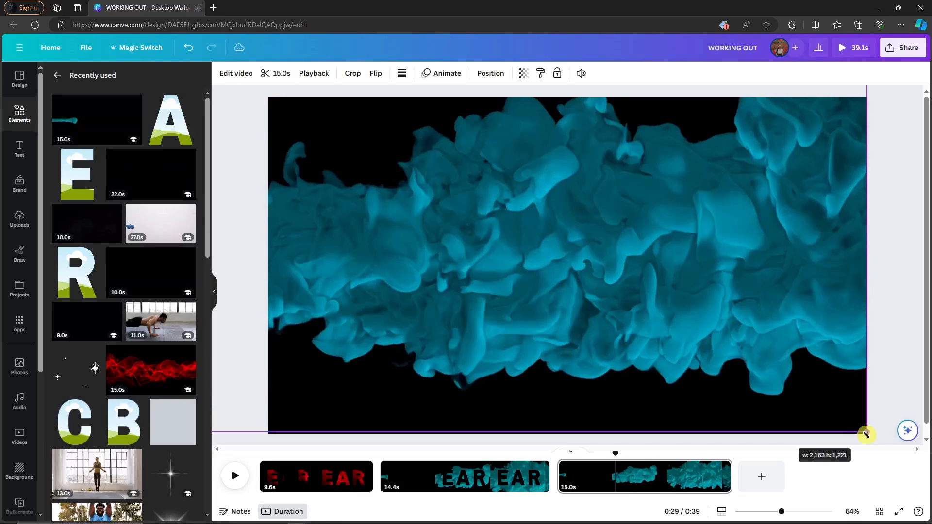
pyautogui.moveTo(819, 360); pyautogui.dragTo(820, 363)
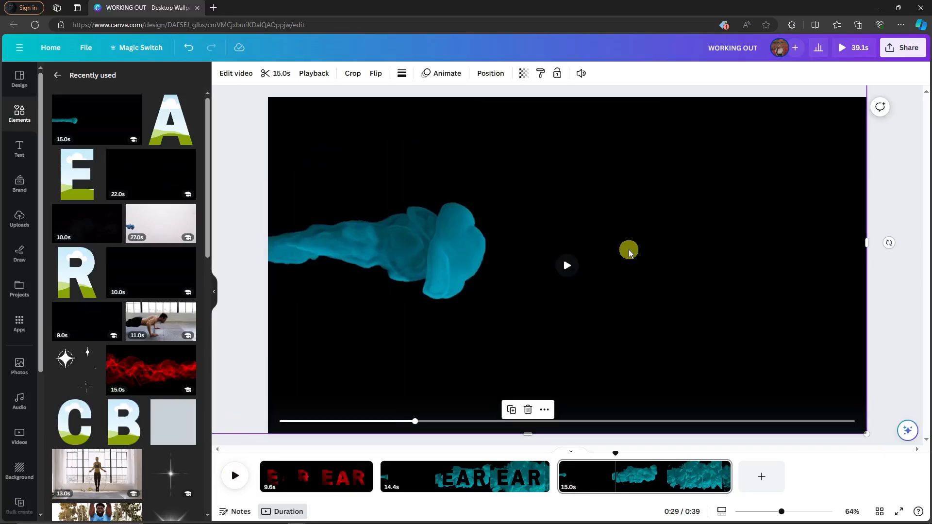
# - Move the smoke video layer beneath the A and E frames and play back the third page
pyautogui.click(490, 73)
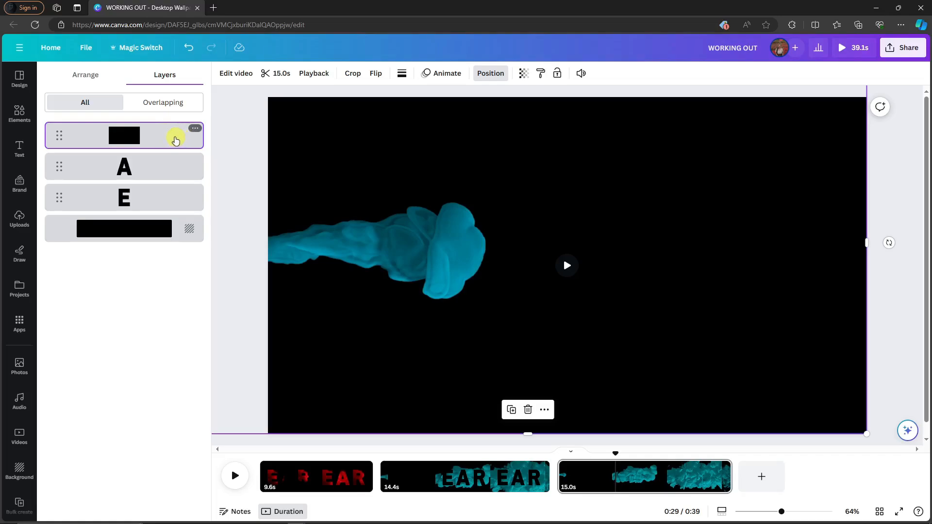
pyautogui.moveTo(176, 141); pyautogui.dragTo(197, 208)
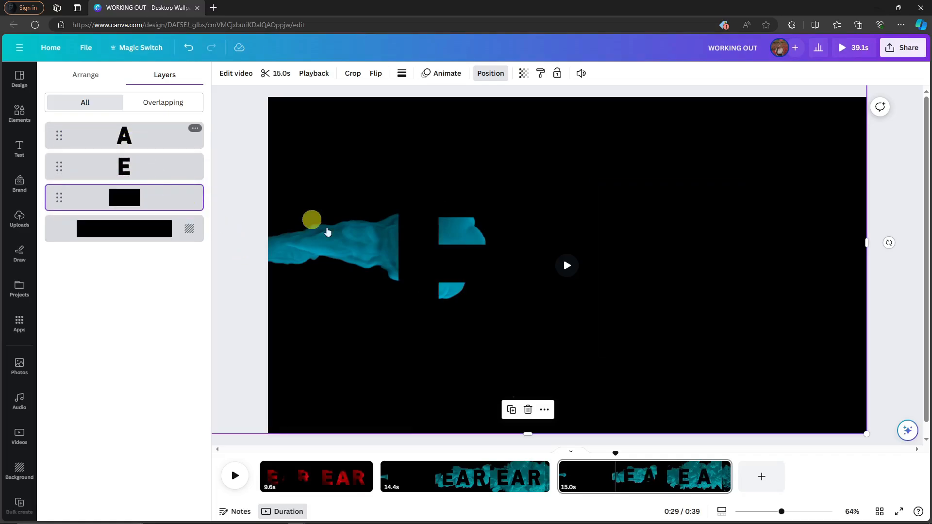
pyautogui.moveTo(412, 422); pyautogui.dragTo(254, 422)
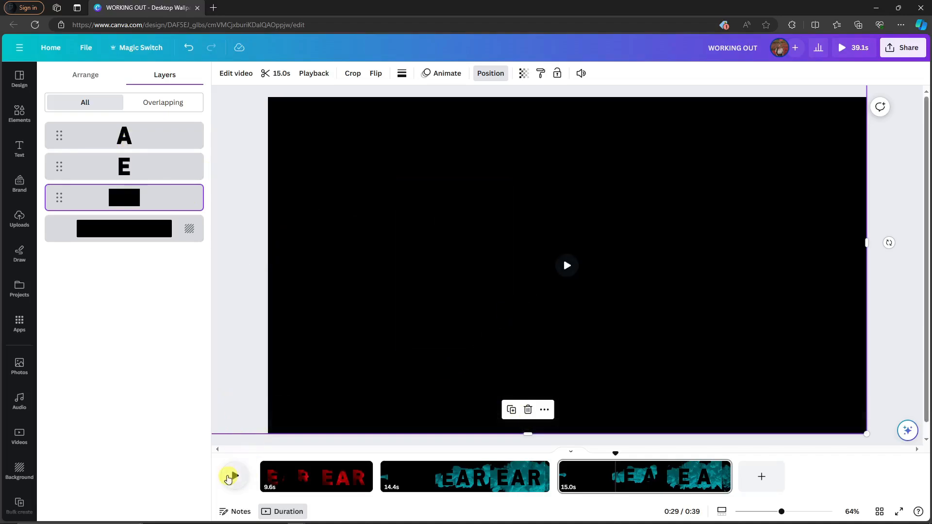
pyautogui.click(235, 476)
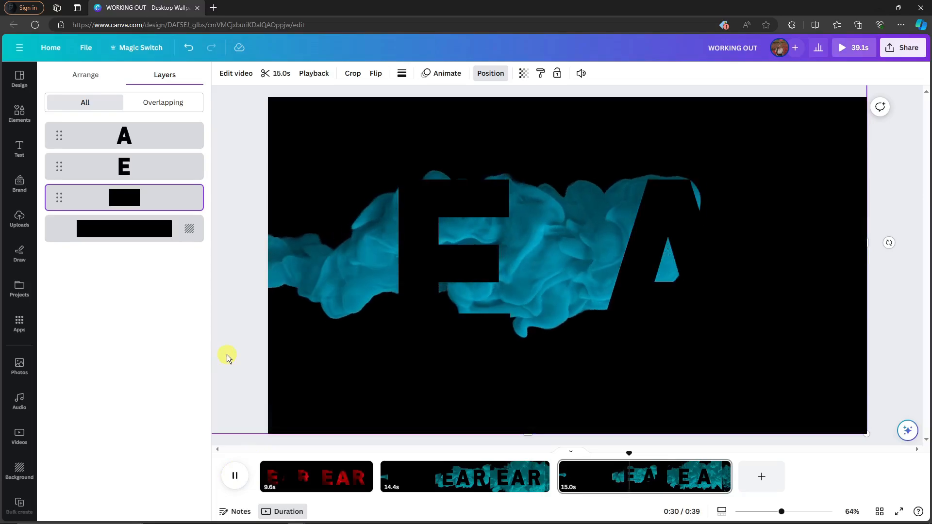
pyautogui.moveTo(649, 454); pyautogui.dragTo(559, 455)
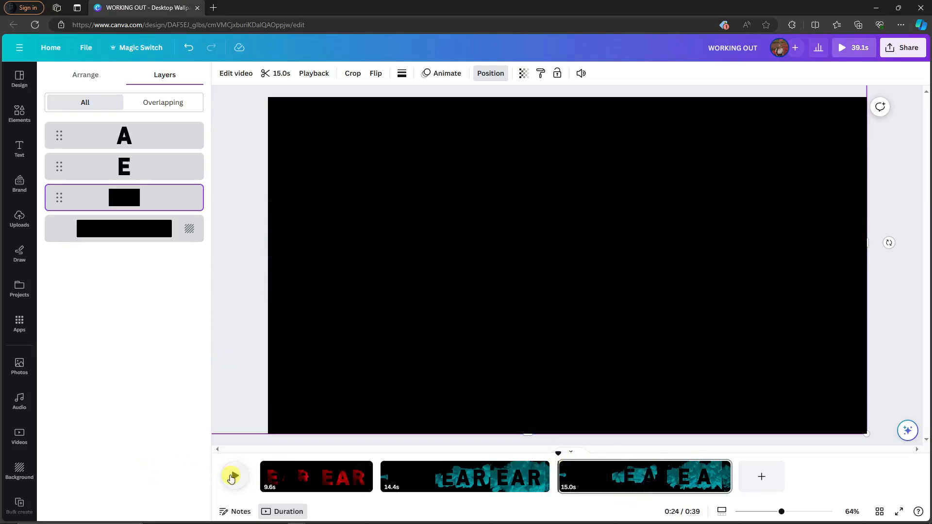
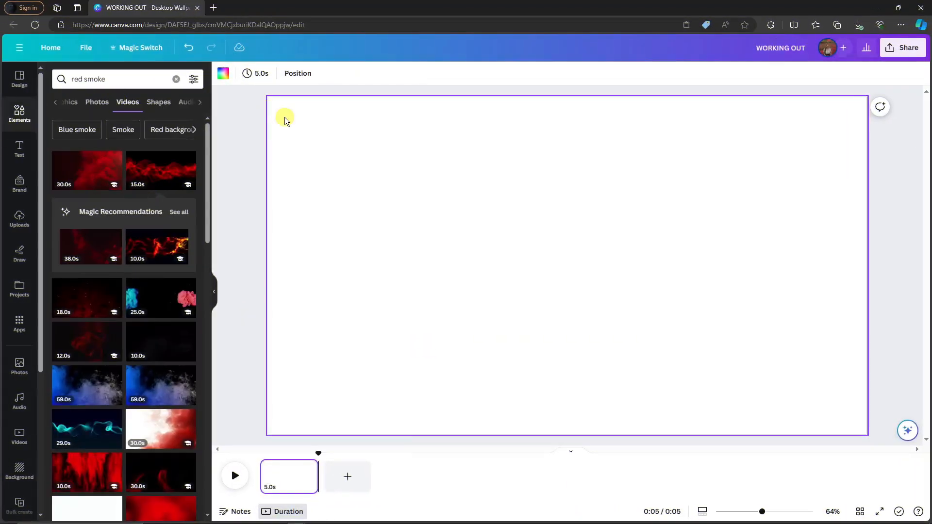
# - Set the blank page's background to solid black
pyautogui.click(222, 73)
pyautogui.click(58, 270)
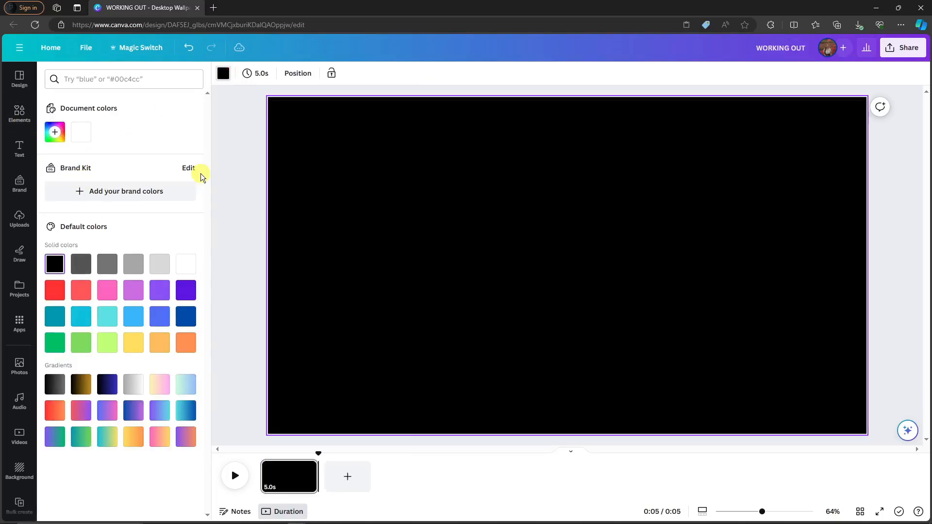
pyautogui.click(262, 162)
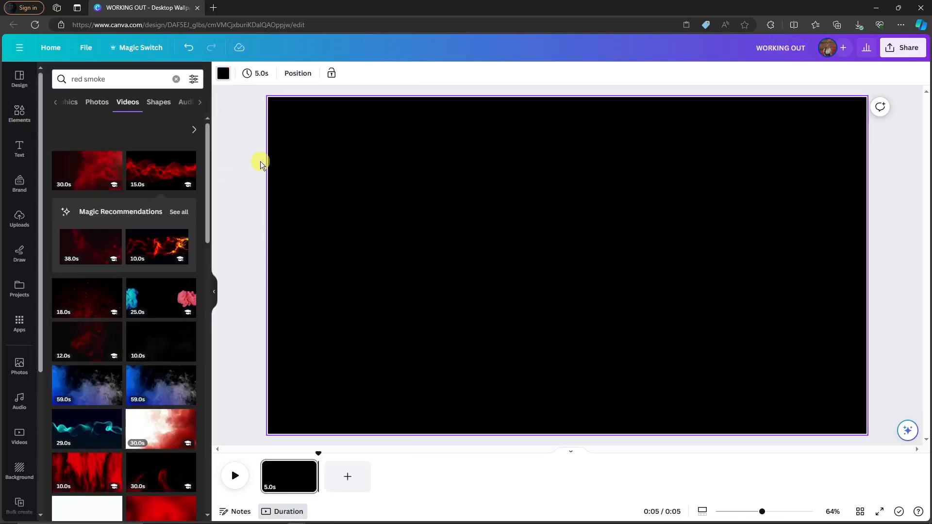
# - Add a heading reading "SLICE" to the black page
pyautogui.click(19, 144)
pyautogui.click(146, 203)
pyautogui.write('L')
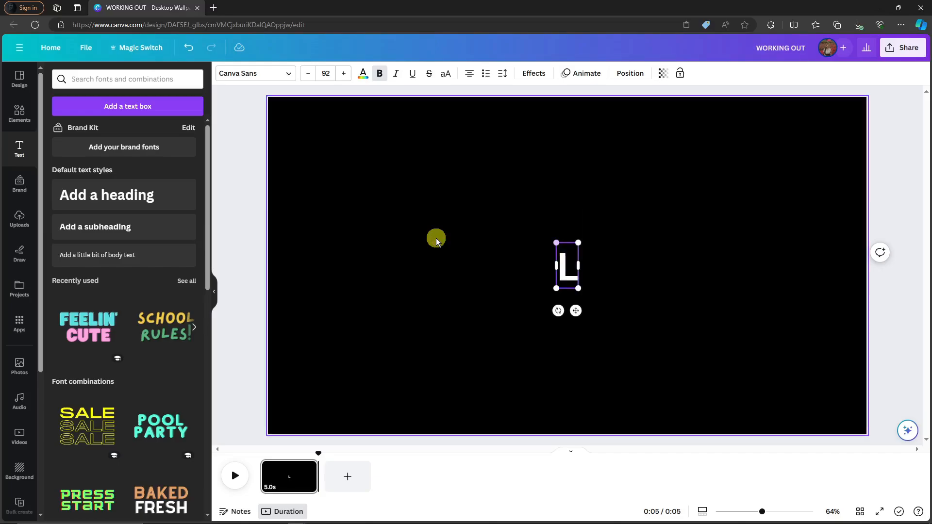
pyautogui.press('BackSpace')
pyautogui.write('SLICE')
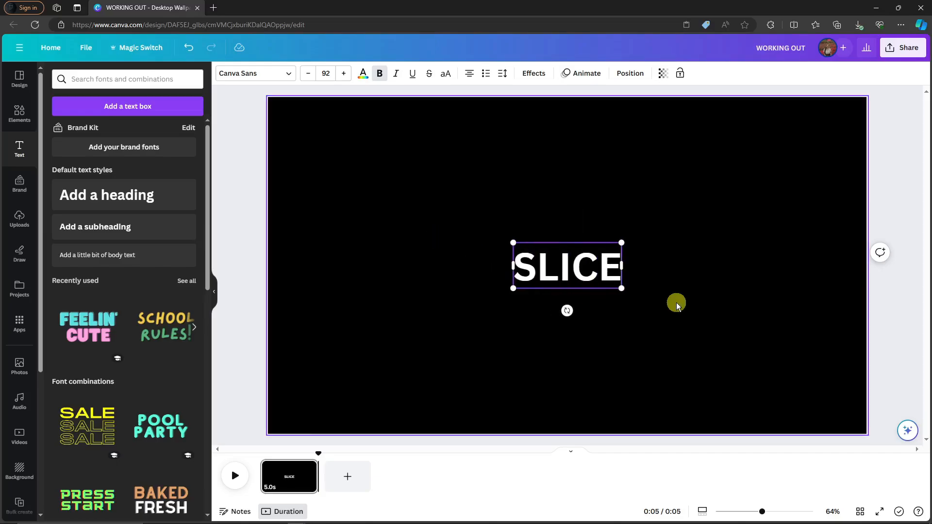
# - Enlarge the SLICE heading to font size 250 and center it on the page
pyautogui.moveTo(621, 289); pyautogui.dragTo(802, 382)
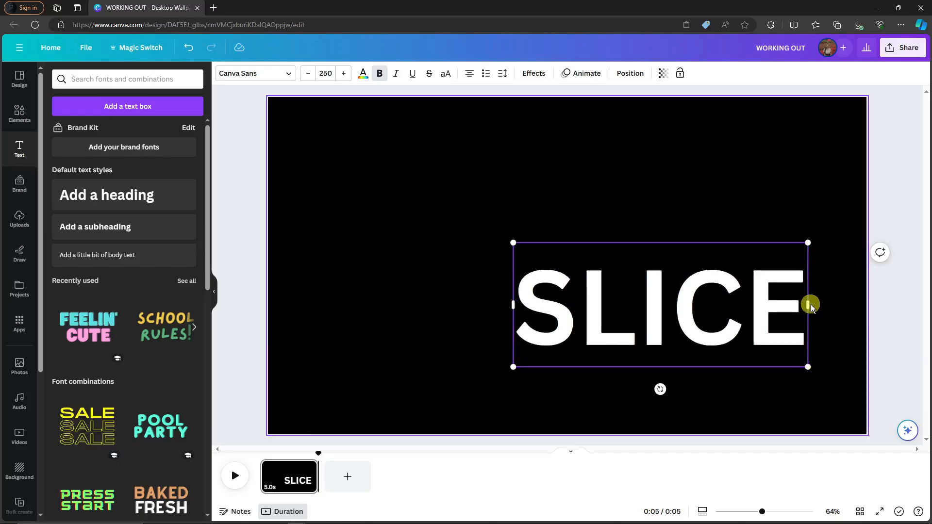
pyautogui.click(828, 309)
pyautogui.moveTo(776, 307); pyautogui.dragTo(694, 268)
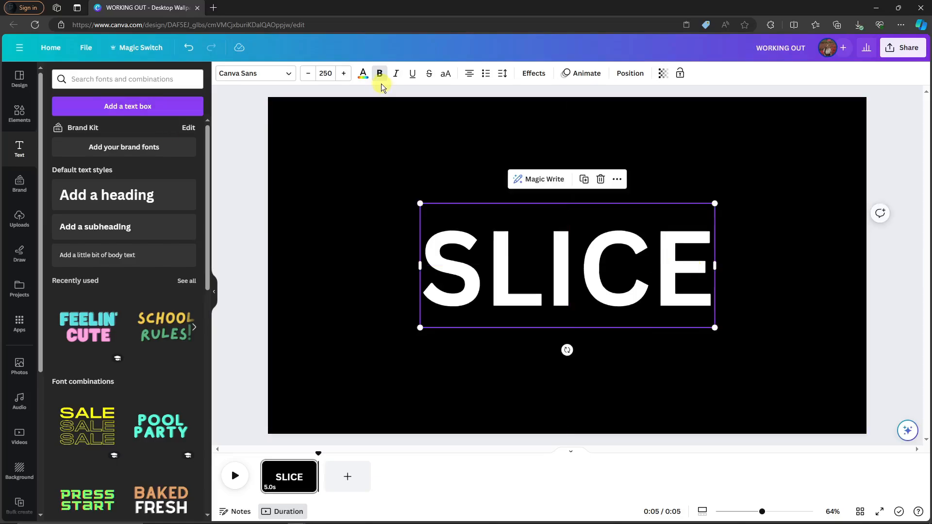
# - Color the SLICE heading red and shorten the page duration to 3.0 seconds
pyautogui.click(364, 76)
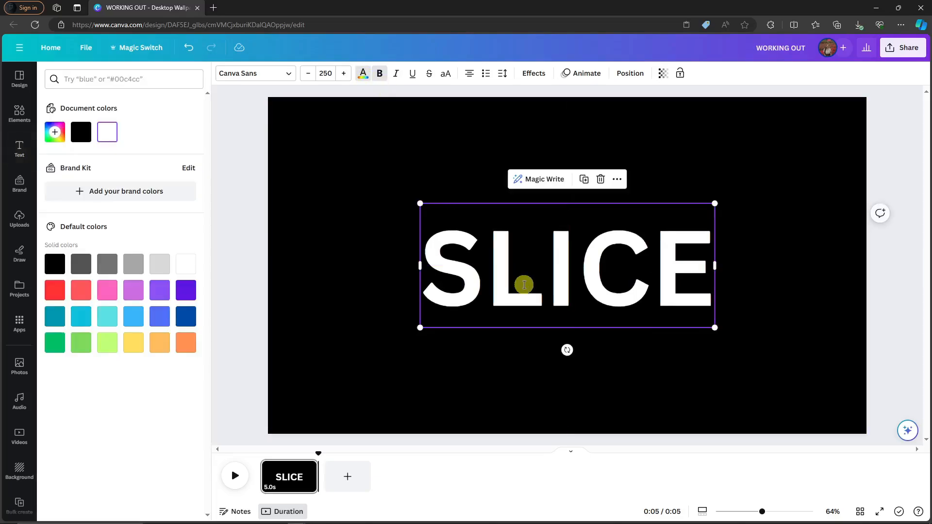
pyautogui.click(55, 292)
pyautogui.click(890, 300)
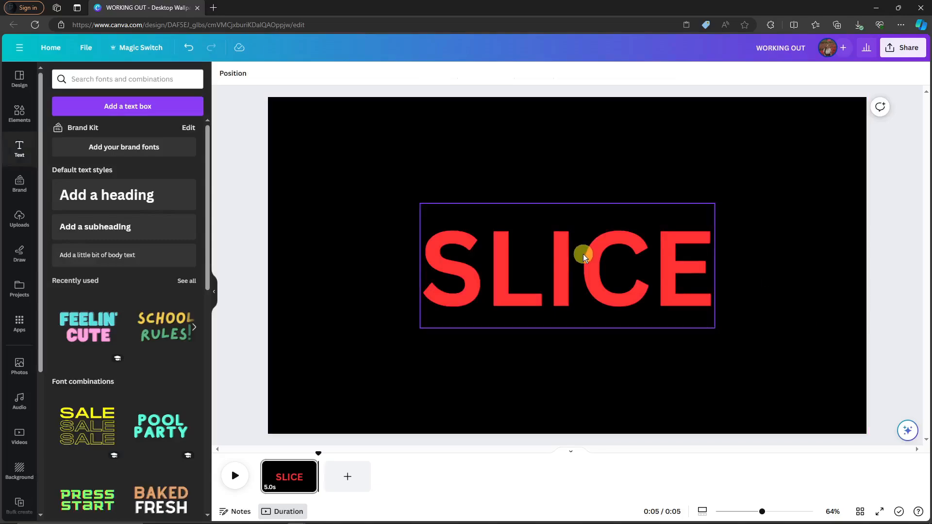
pyautogui.moveTo(314, 476); pyautogui.dragTo(290, 477)
# - Download the SLICE page as a JPG at size 1 and quality 80
pyautogui.click(616, 234)
pyautogui.click(904, 47)
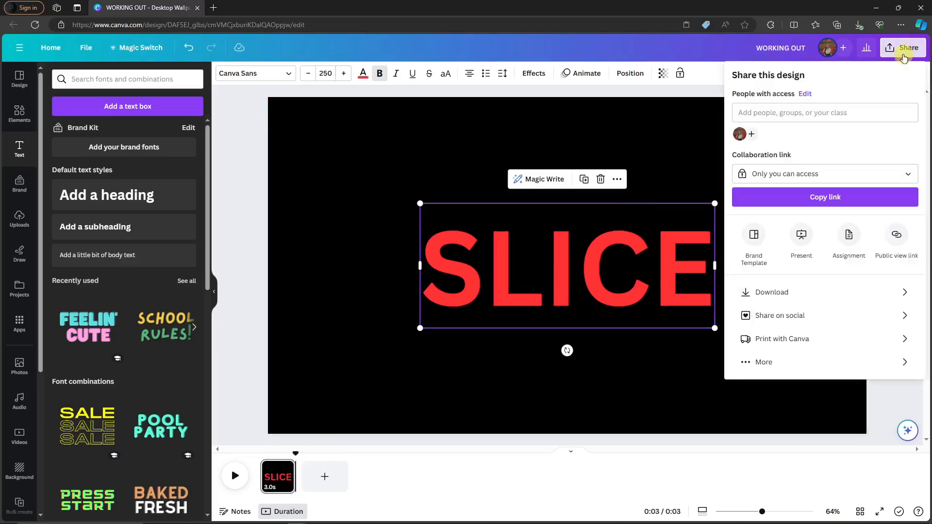
pyautogui.click(806, 292)
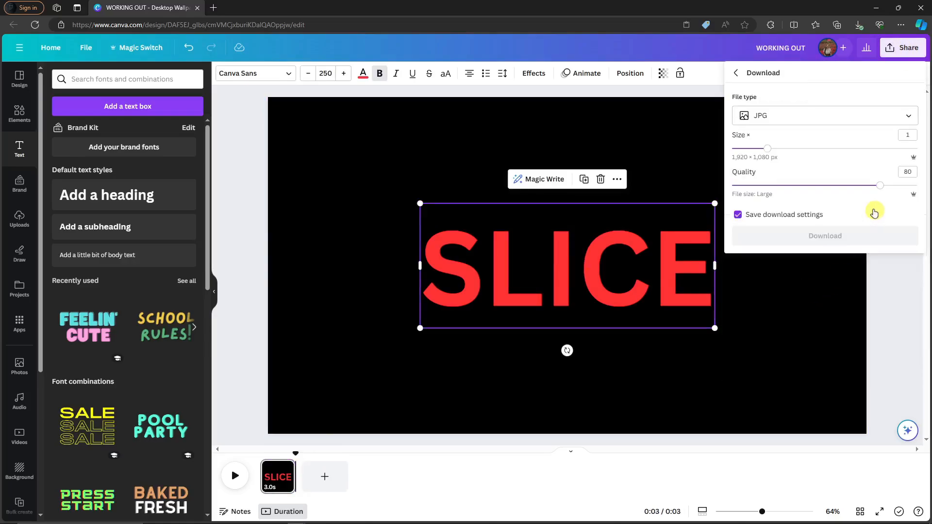
pyautogui.click(835, 235)
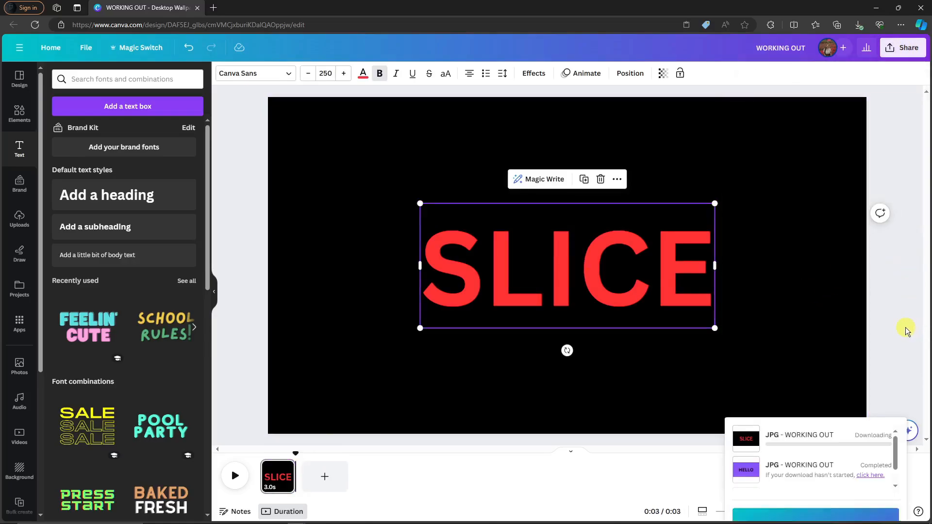
pyautogui.click(918, 298)
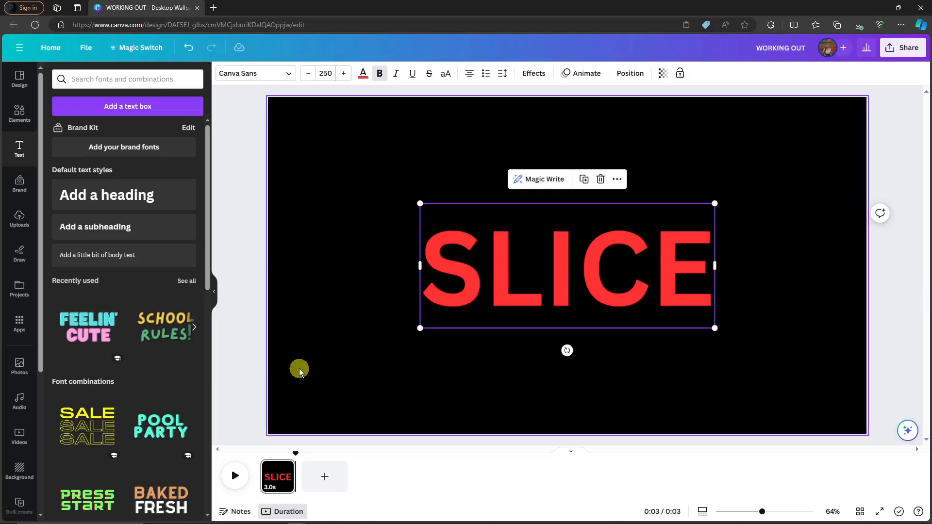
# - Replace the SLICE heading with the downloaded image WORKING OUT (5) from the Downloads folder, scaled to fill the page
pyautogui.press('Delete')
pyautogui.click(153, 519)
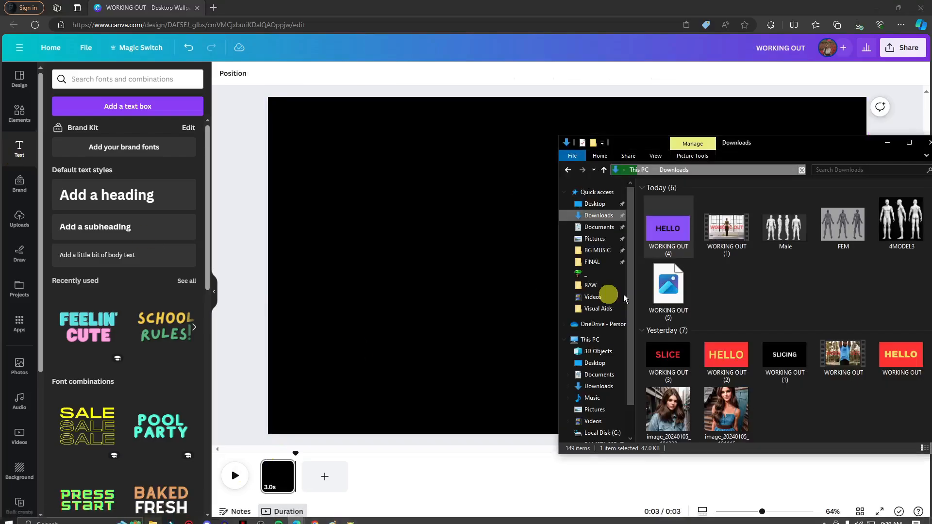
pyautogui.click(588, 216)
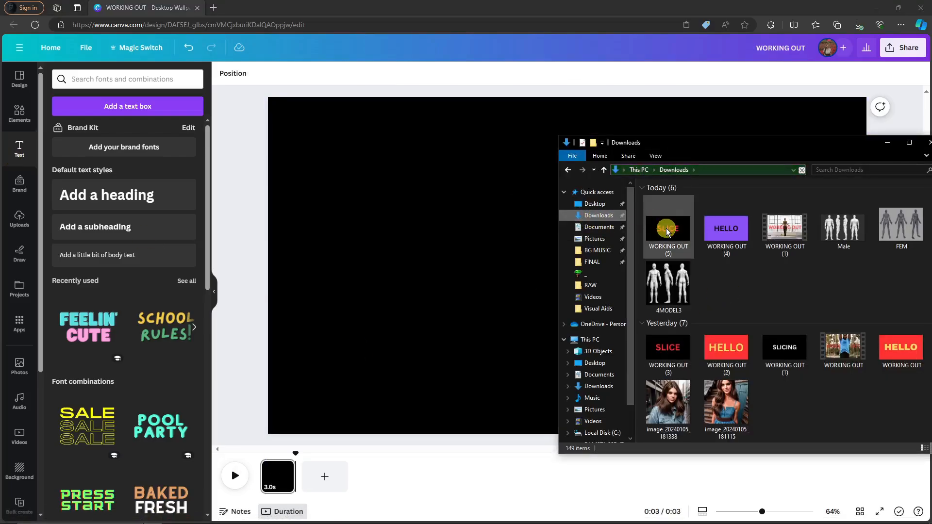
pyautogui.moveTo(665, 229); pyautogui.dragTo(457, 225)
pyautogui.click(887, 143)
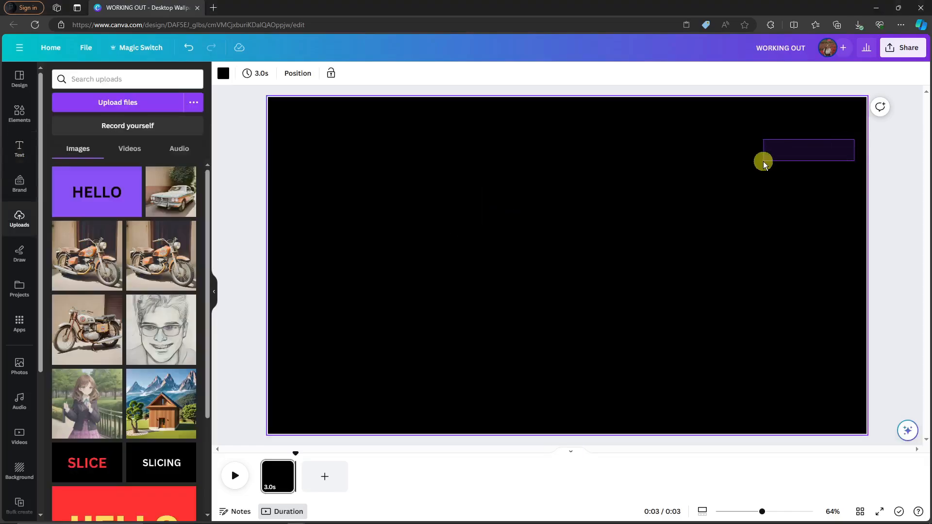
pyautogui.moveTo(560, 278); pyautogui.dragTo(482, 234)
pyautogui.moveTo(709, 348); pyautogui.dragTo(904, 431)
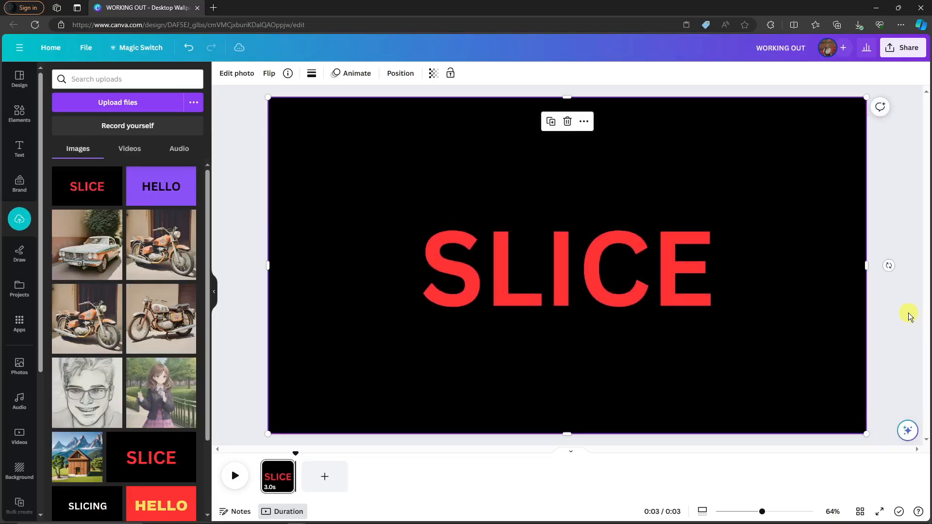
# - Duplicate the SLICE image and align the copy exactly over the original
pyautogui.click(551, 121)
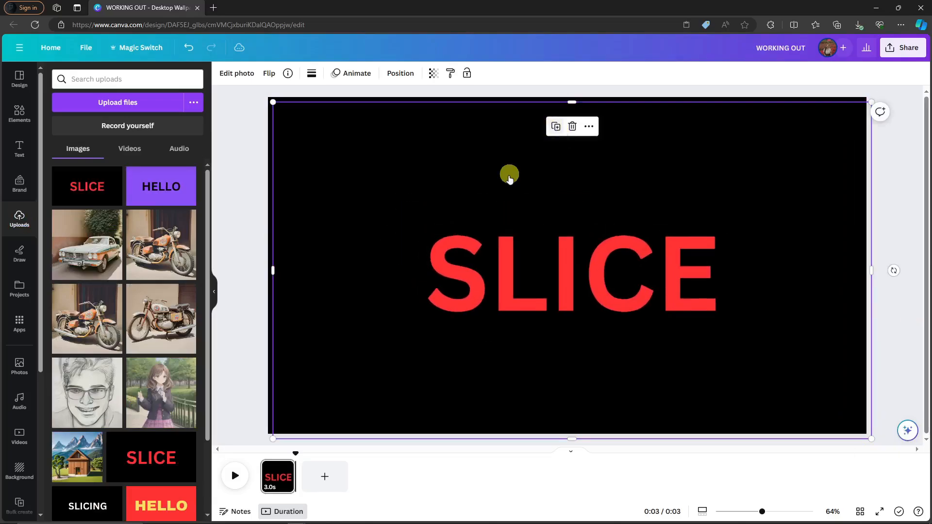
pyautogui.moveTo(510, 179); pyautogui.dragTo(443, 185)
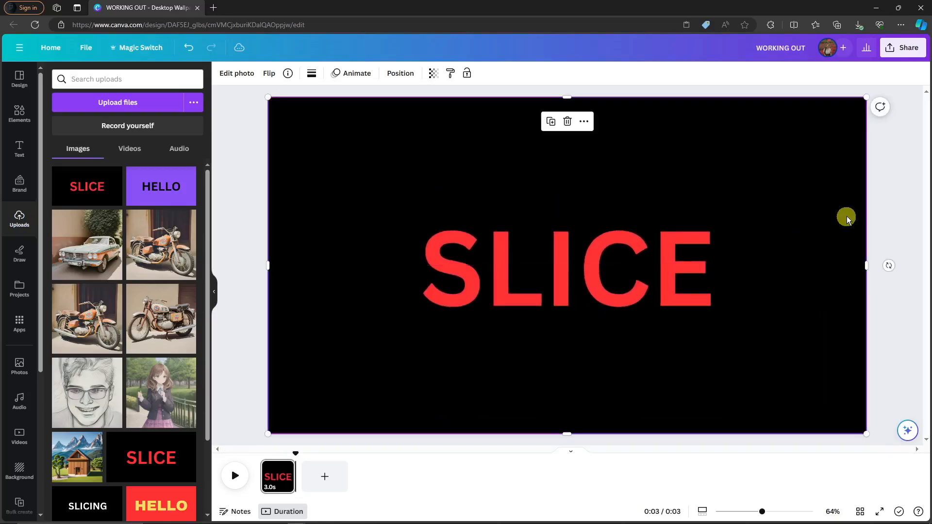
pyautogui.click(889, 184)
# - Crop the front SLICE image to the page's upper half and the image behind it to the lower half
pyautogui.click(474, 203)
pyautogui.click(399, 73)
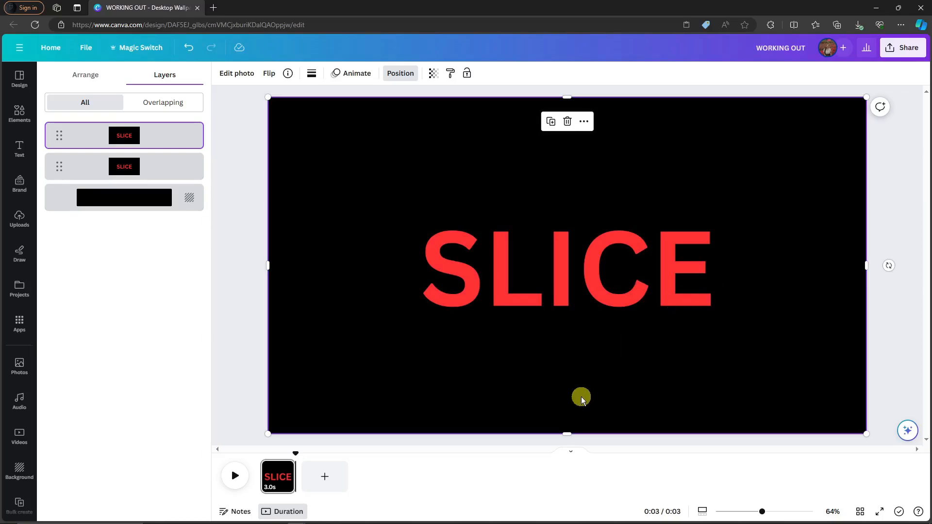
pyautogui.moveTo(567, 434); pyautogui.dragTo(590, 265)
pyautogui.click(104, 162)
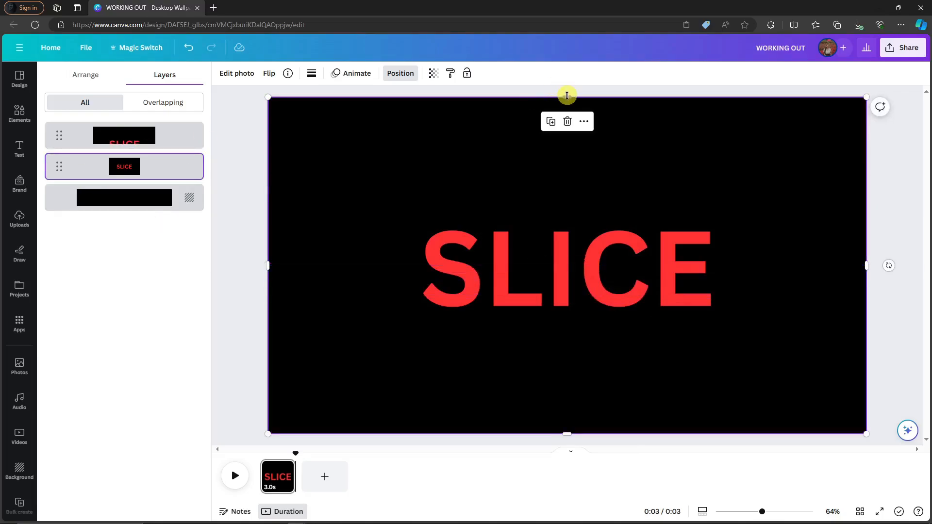
pyautogui.moveTo(567, 95); pyautogui.dragTo(583, 264)
pyautogui.click(20, 219)
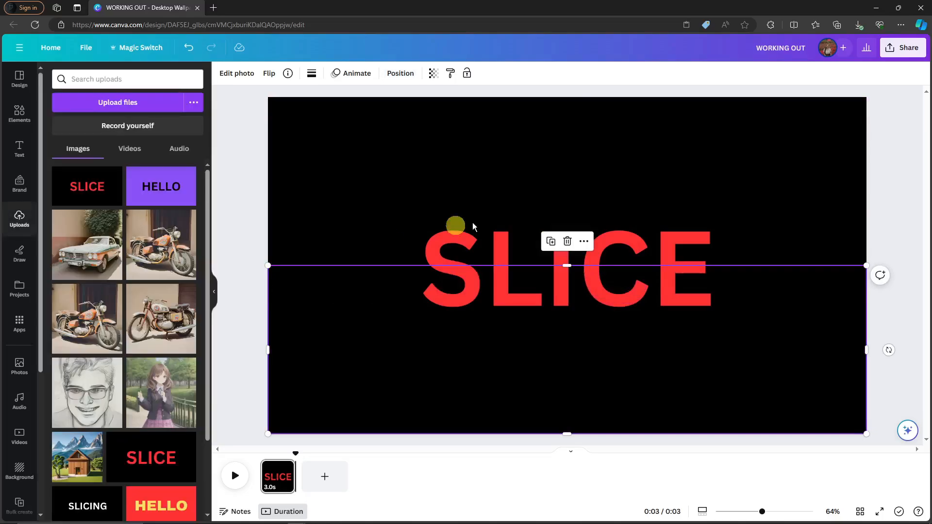
# - Try sliding the upper SLICE half to the left and the lower half to the right, and undo both moves
pyautogui.moveTo(597, 212); pyautogui.dragTo(536, 214)
pyautogui.click(570, 292)
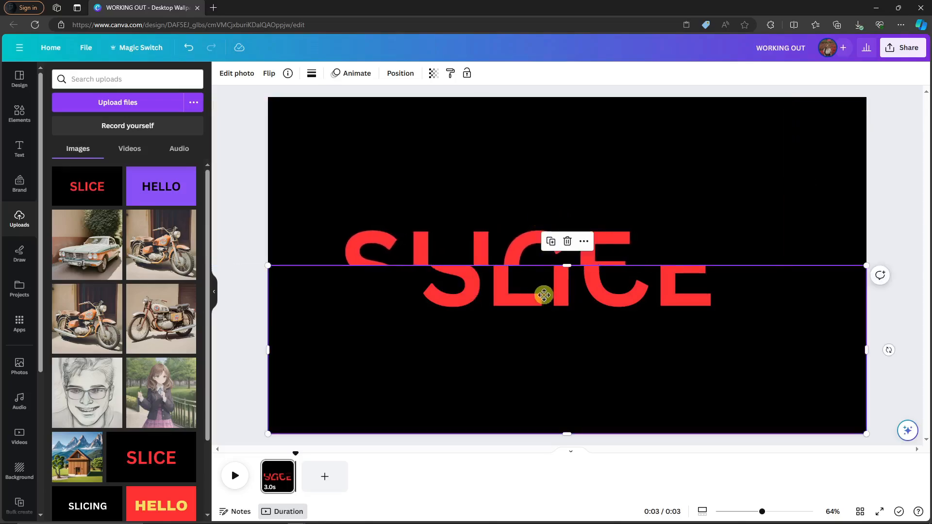
pyautogui.moveTo(535, 294); pyautogui.dragTo(583, 293)
pyautogui.hotkey('ctrl', 'z')
pyautogui.hotkey('ctrl', 'z')
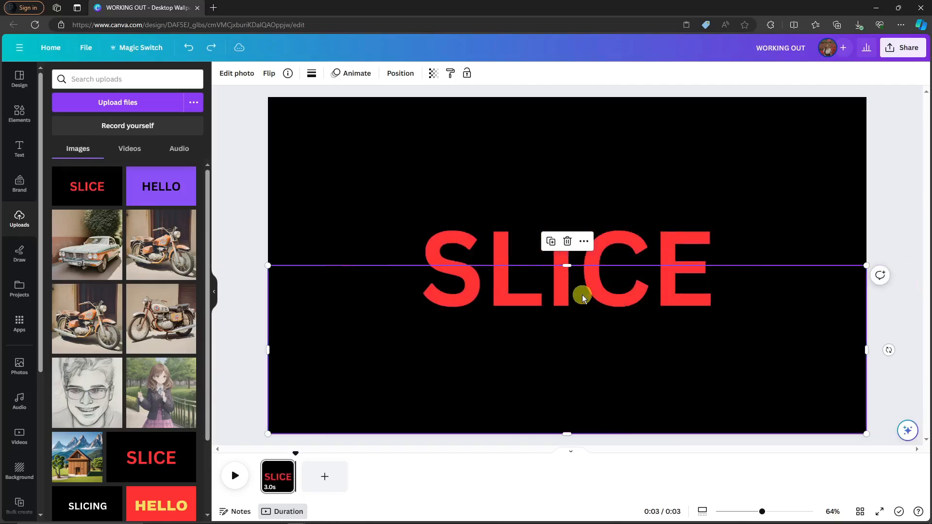
# - Duplicate the SLICE page in the timeline
pyautogui.click(230, 343)
pyautogui.rightClick(286, 475)
pyautogui.rightClick(277, 474)
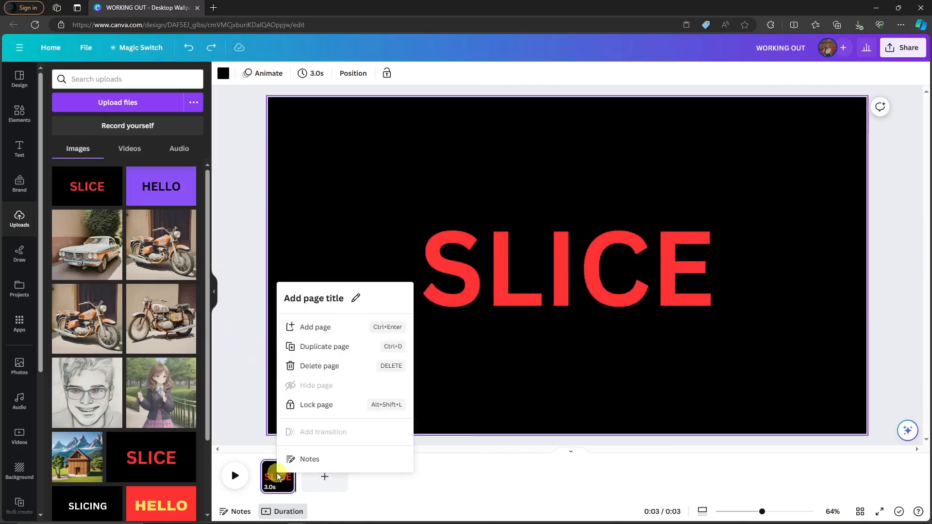
pyautogui.click(240, 399)
pyautogui.click(286, 467)
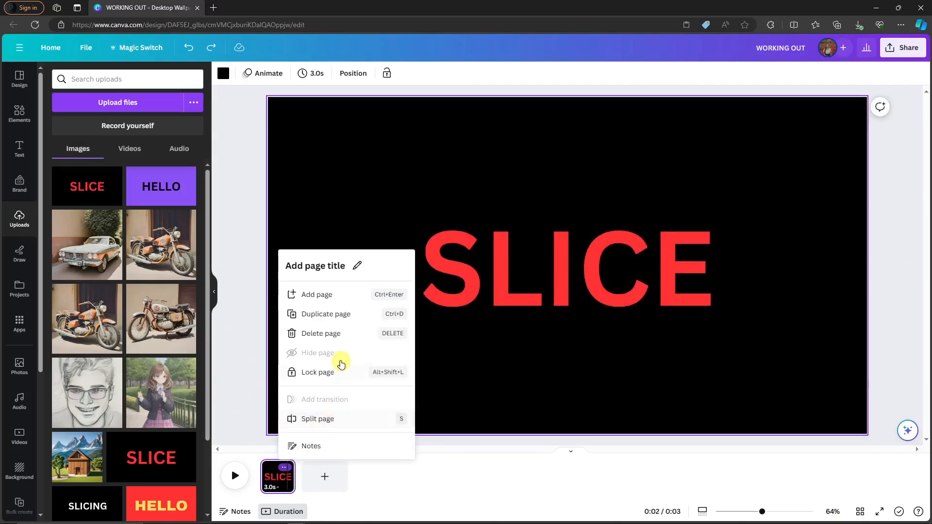
pyautogui.click(340, 314)
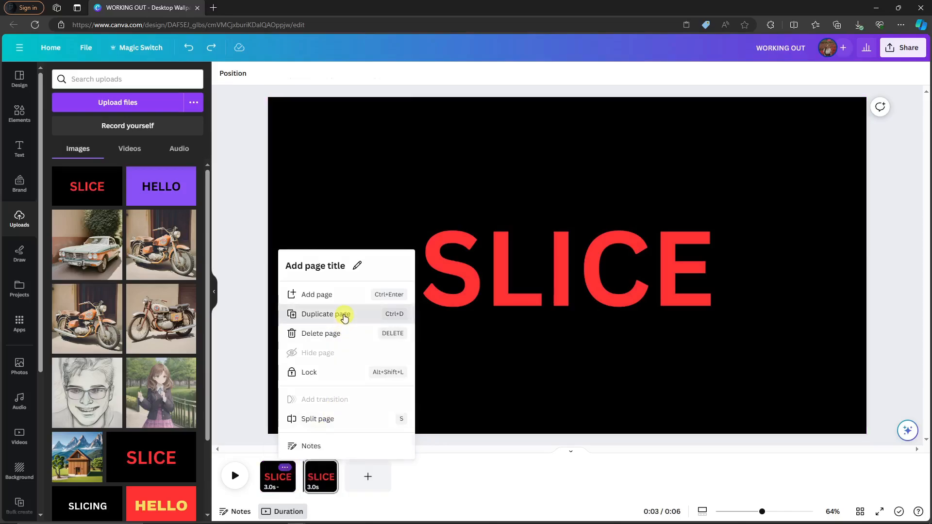
# - On the second page, slide the upper SLICE half partly off the left edge and the lower half partly off the right edge
pyautogui.click(315, 475)
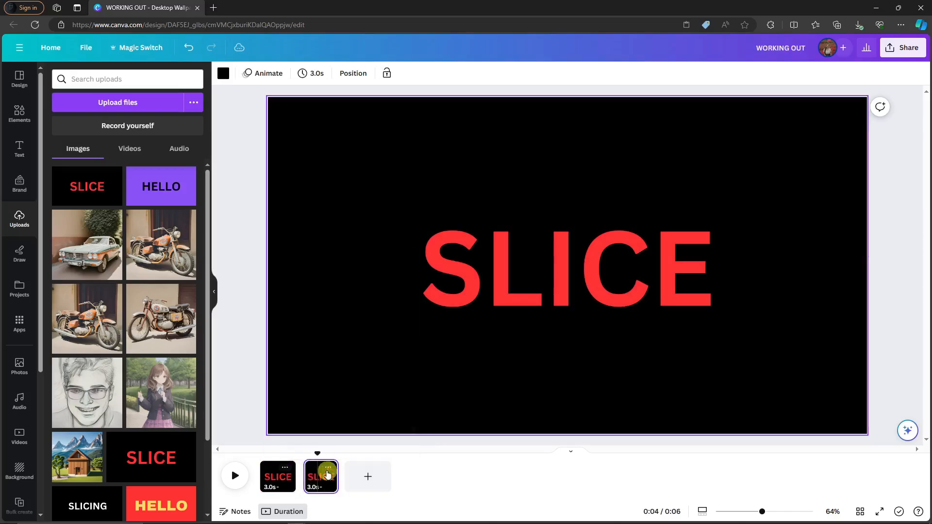
pyautogui.click(526, 290)
pyautogui.click(575, 224)
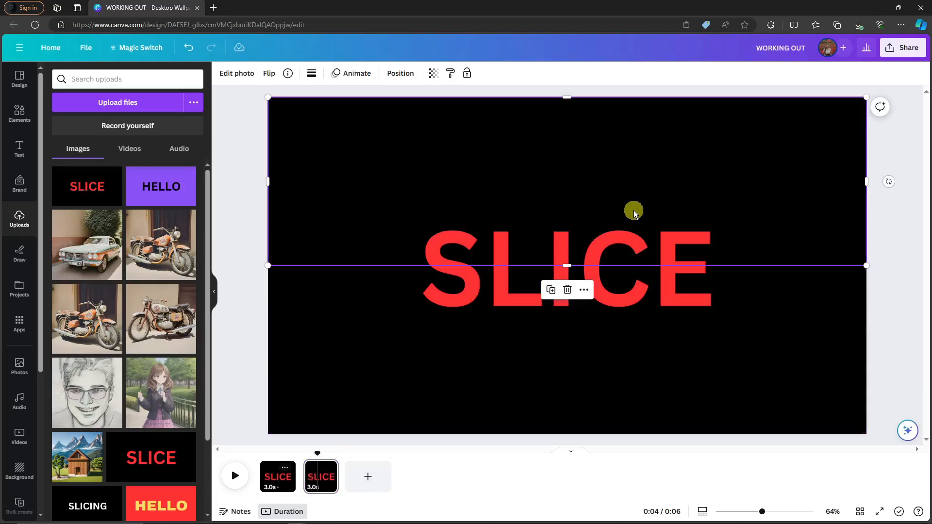
pyautogui.moveTo(632, 210); pyautogui.dragTo(468, 210)
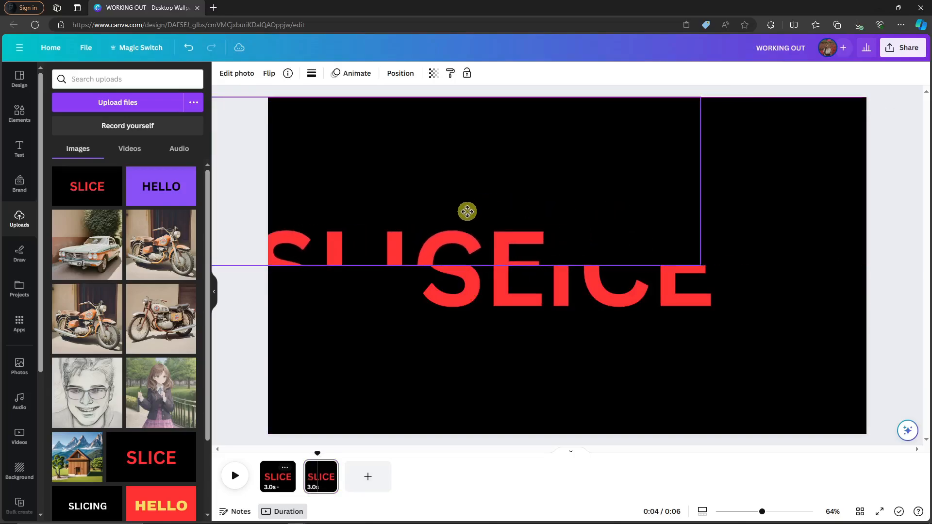
pyautogui.click(533, 285)
pyautogui.moveTo(489, 293); pyautogui.dragTo(672, 293)
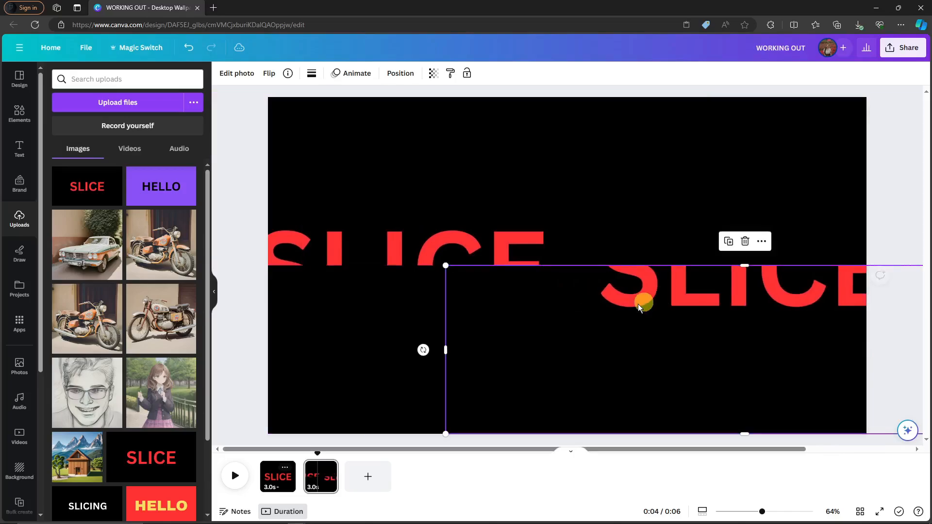
# - Add a Match & Move transition between the two SLICE pages and preview the animation
pyautogui.click(304, 487)
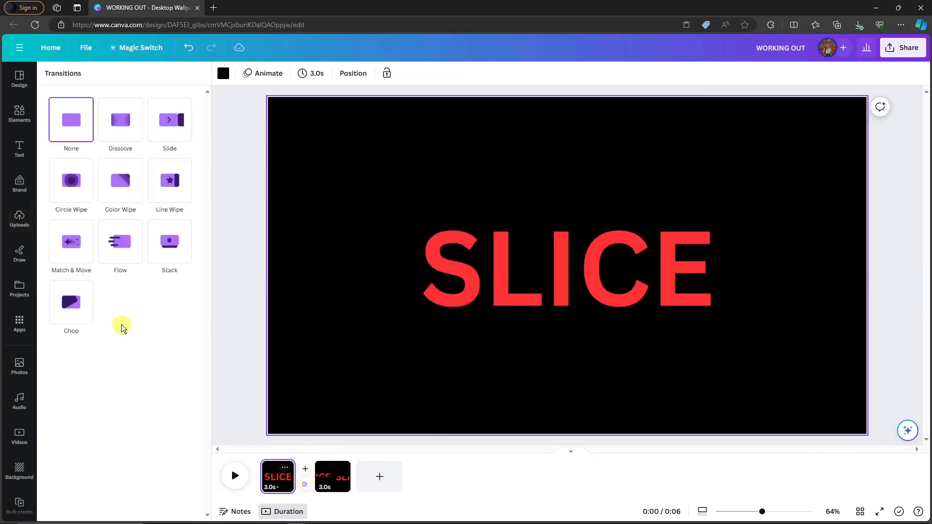
pyautogui.click(69, 245)
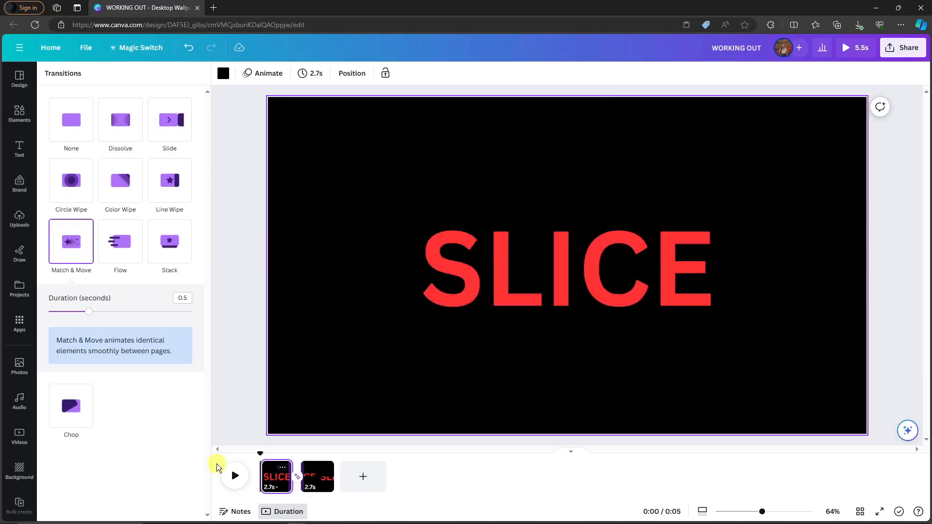
pyautogui.click(235, 477)
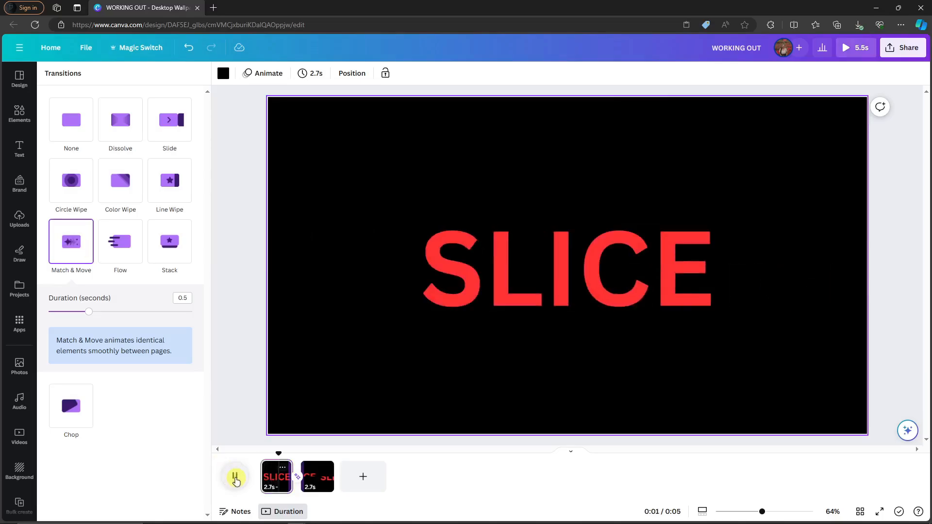
pyautogui.click(303, 482)
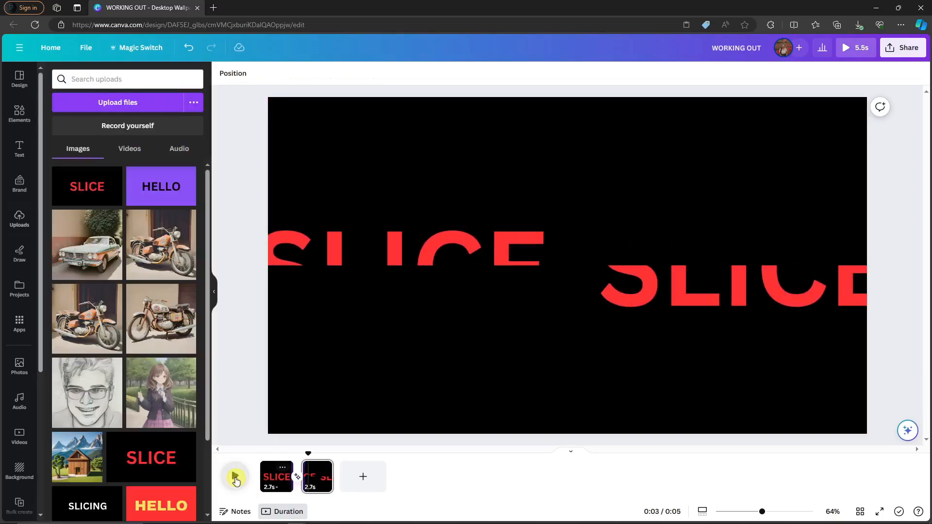
# - Lengthen the Match & Move transition to 1 second, preview it, and extend its duration to 1.1 seconds
pyautogui.click(297, 480)
pyautogui.moveTo(88, 316); pyautogui.dragTo(111, 317)
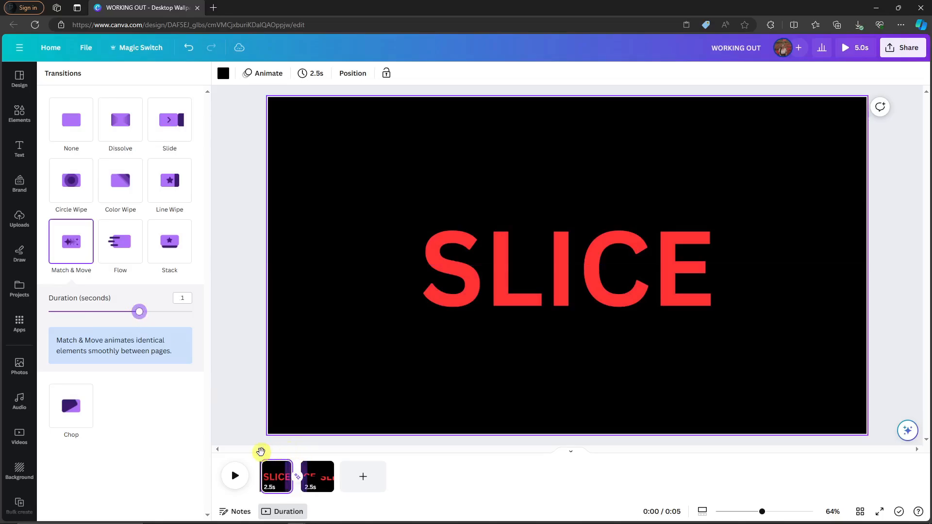
pyautogui.click(260, 452)
pyautogui.press('space')
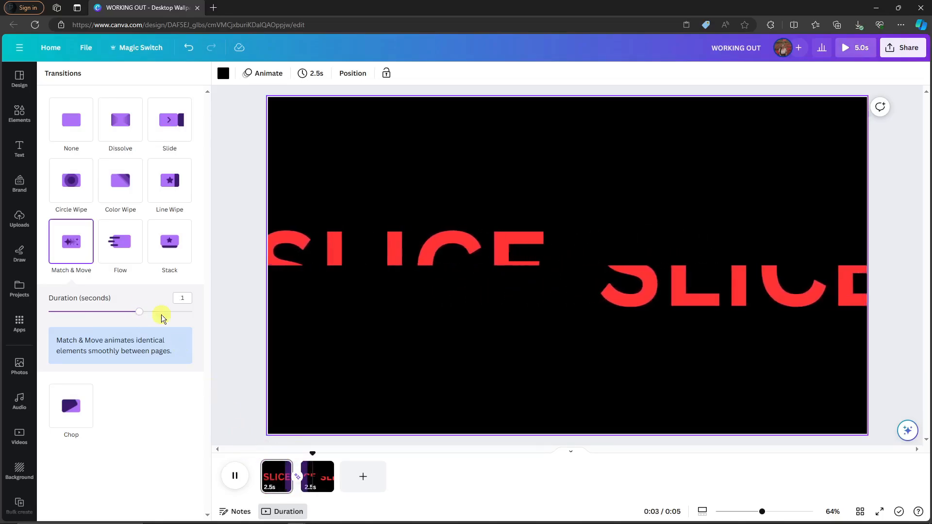
pyautogui.press('space')
pyautogui.click(298, 476)
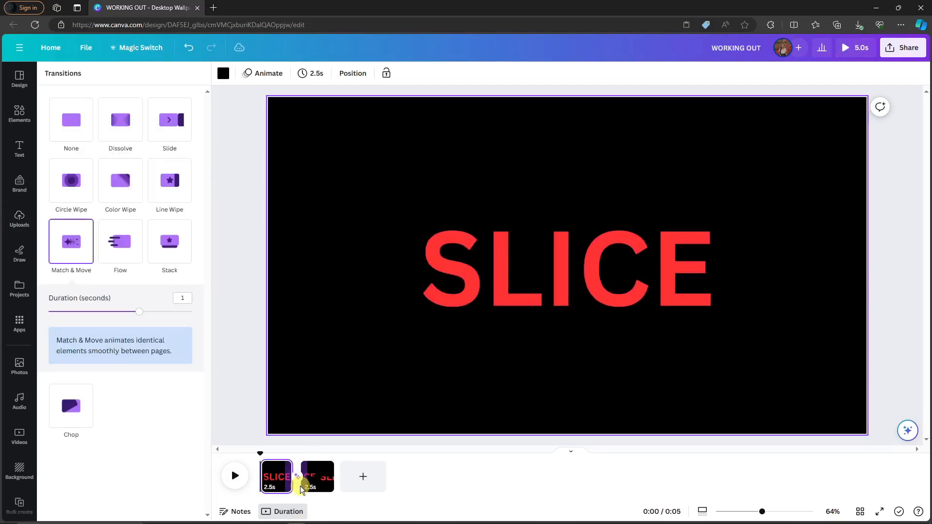
pyautogui.moveTo(138, 313)
pyautogui.mouseDown()
pyautogui.moveTo(59, 312)
pyautogui.moveTo(150, 325)
pyautogui.mouseUp()
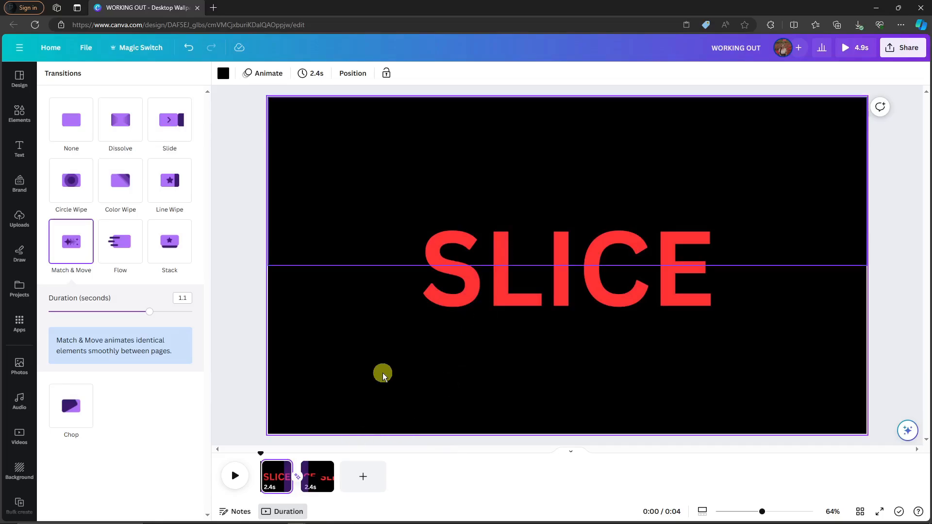
pyautogui.doubleClick(467, 229)
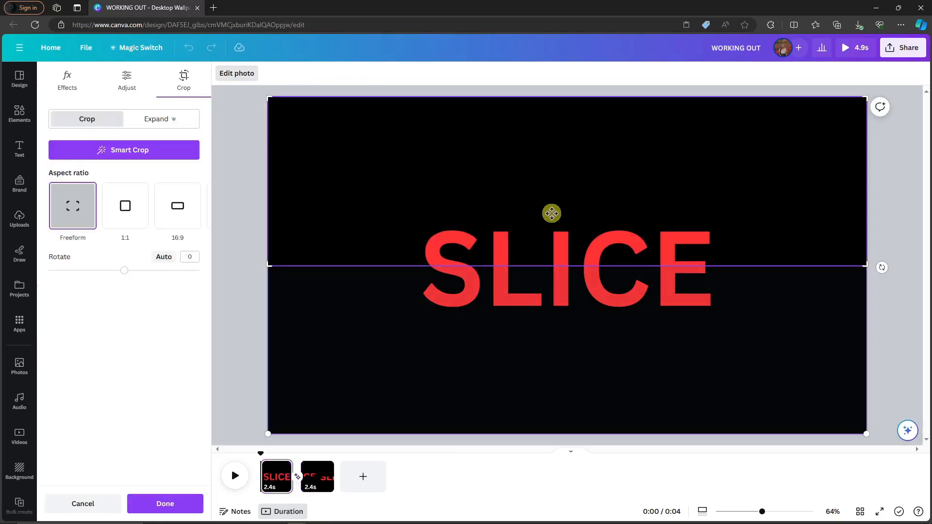
pyautogui.click(246, 181)
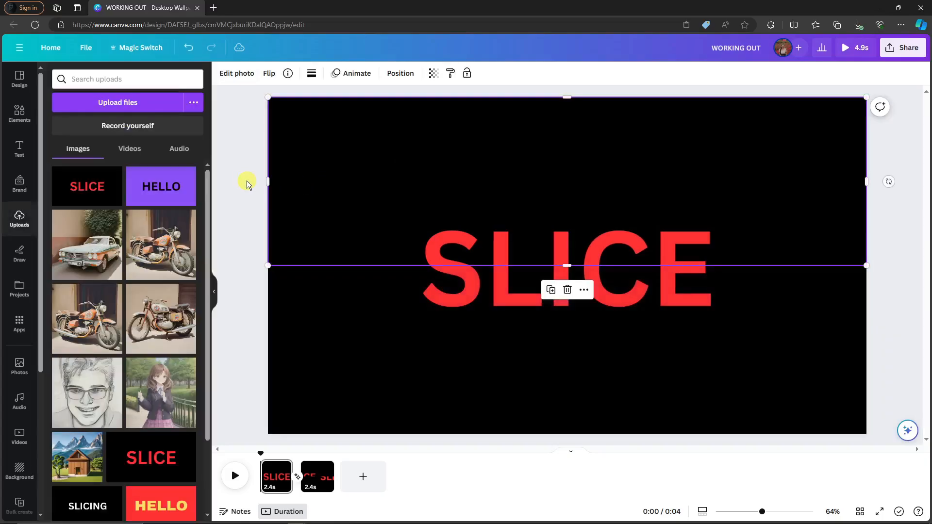
pyautogui.click(349, 74)
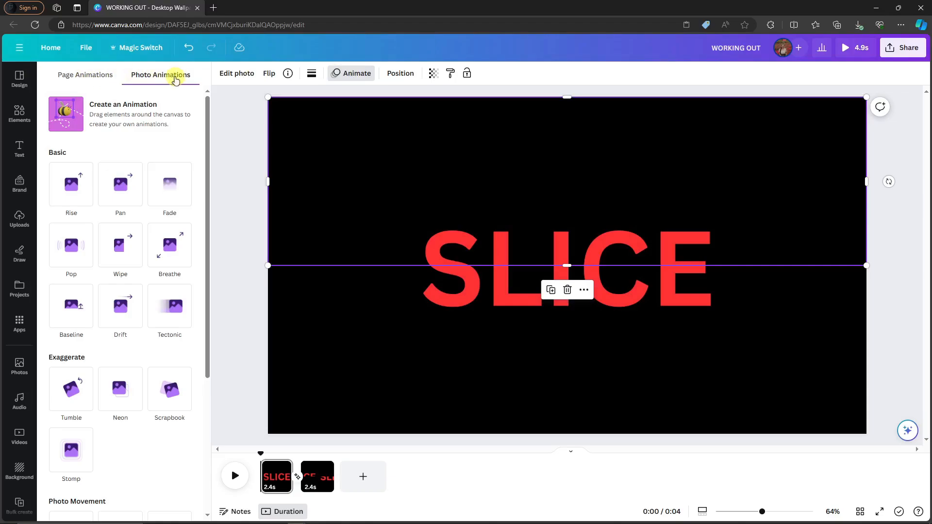
pyautogui.click(250, 160)
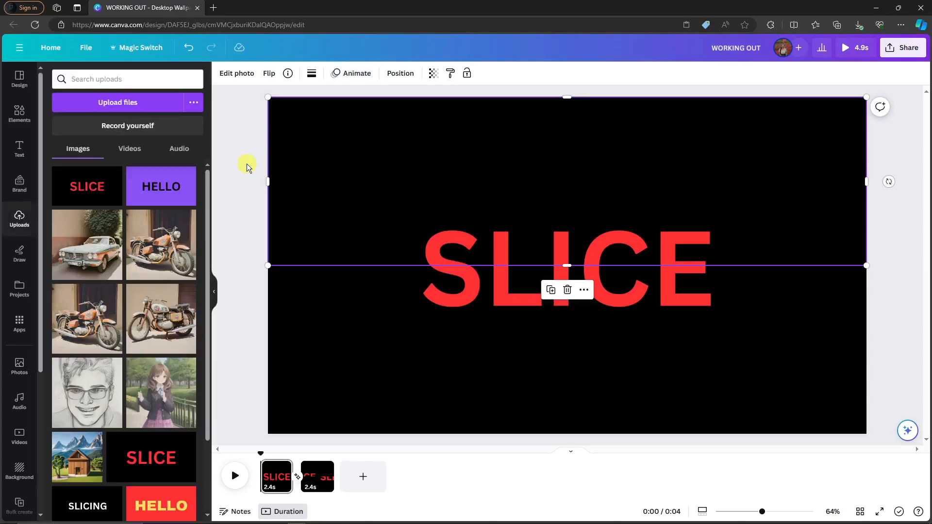
pyautogui.click(262, 372)
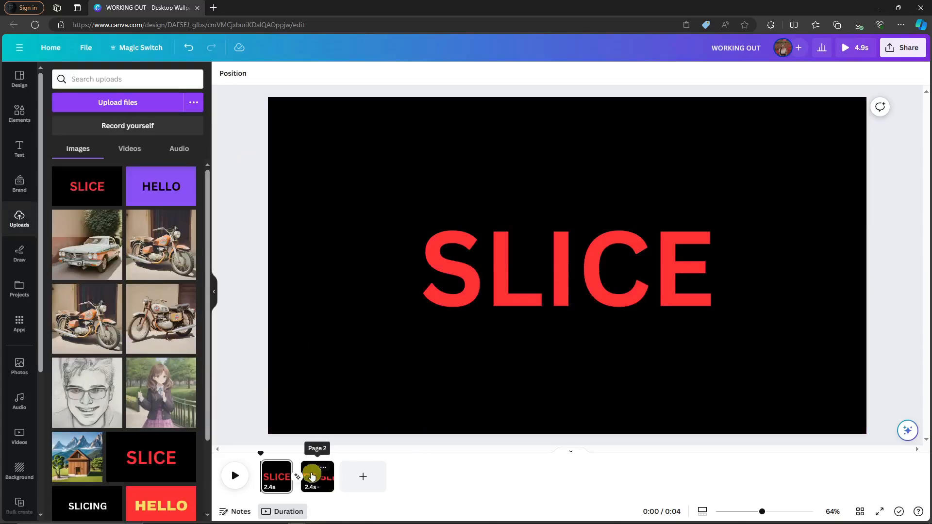
pyautogui.rightClick(312, 477)
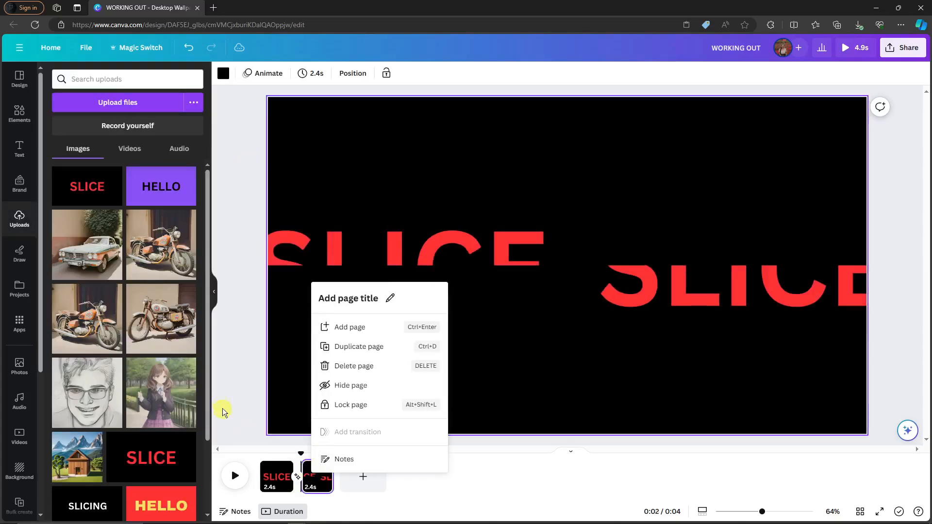
pyautogui.click(223, 412)
# - On the second page, give the upper SLICE half a custom motion path running up and off the page's left edge
pyautogui.click(313, 475)
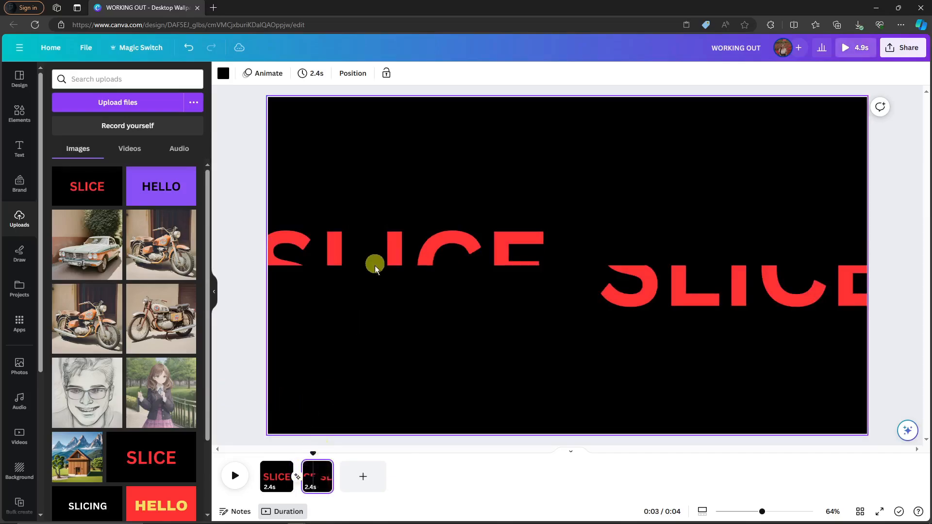
pyautogui.click(377, 249)
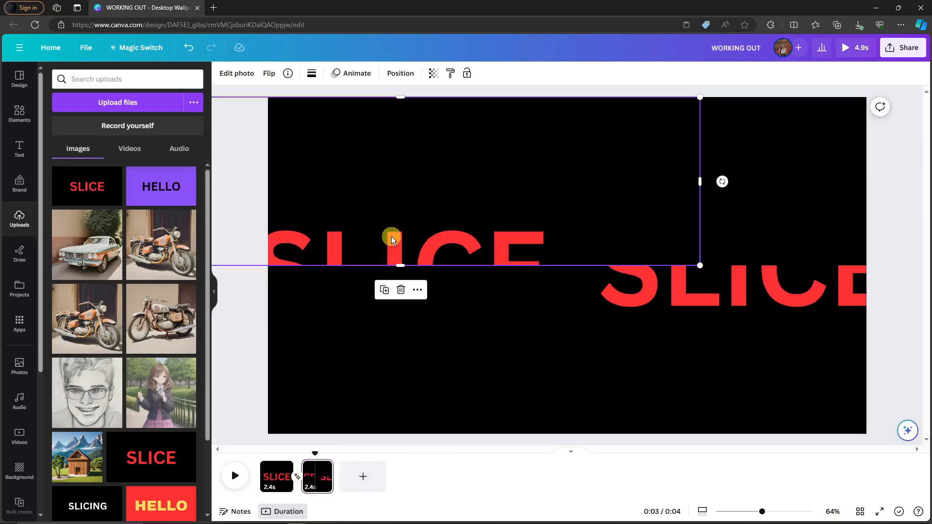
pyautogui.click(364, 74)
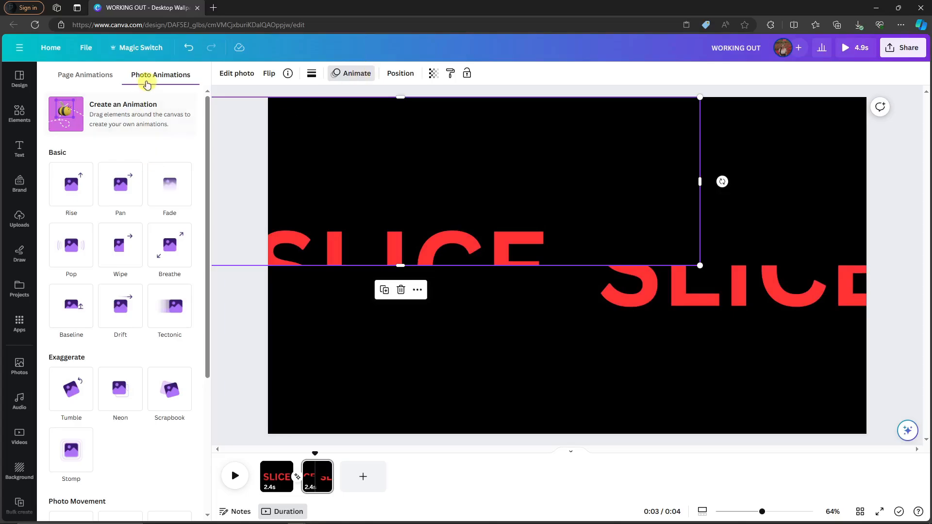
pyautogui.click(84, 122)
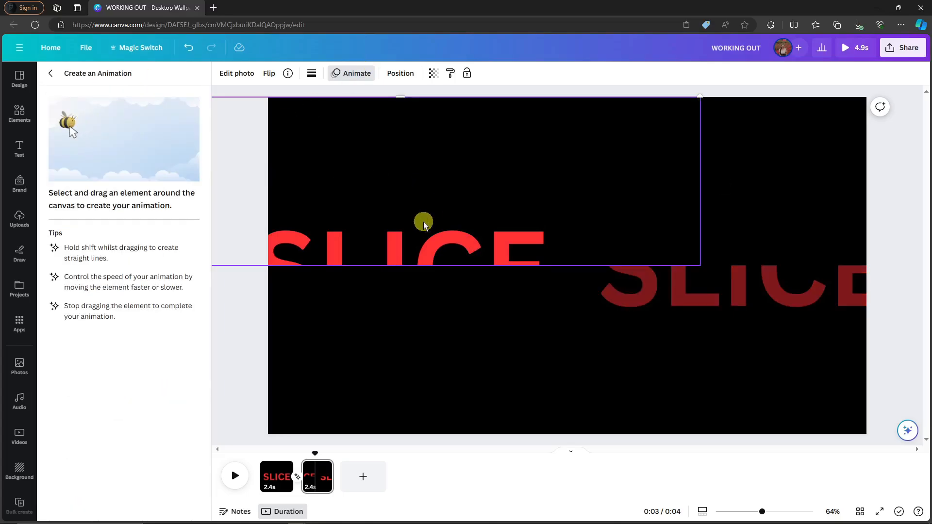
pyautogui.moveTo(438, 243)
pyautogui.mouseDown()
pyautogui.moveTo(376, 208)
pyautogui.moveTo(246, 189)
pyautogui.moveTo(170, 200)
pyautogui.mouseUp()
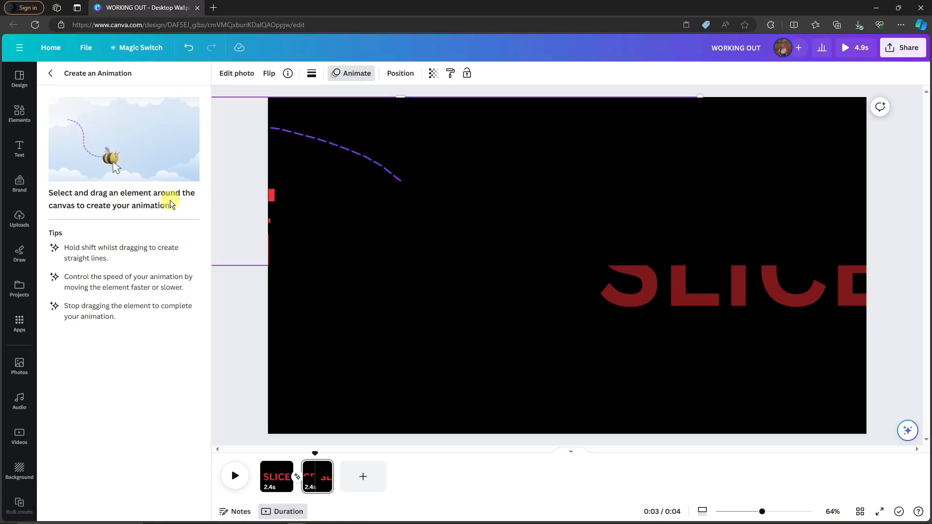
# - Give the lower SLICE half a custom motion path running down and off the page's lower right, and preview the video
pyautogui.click(656, 291)
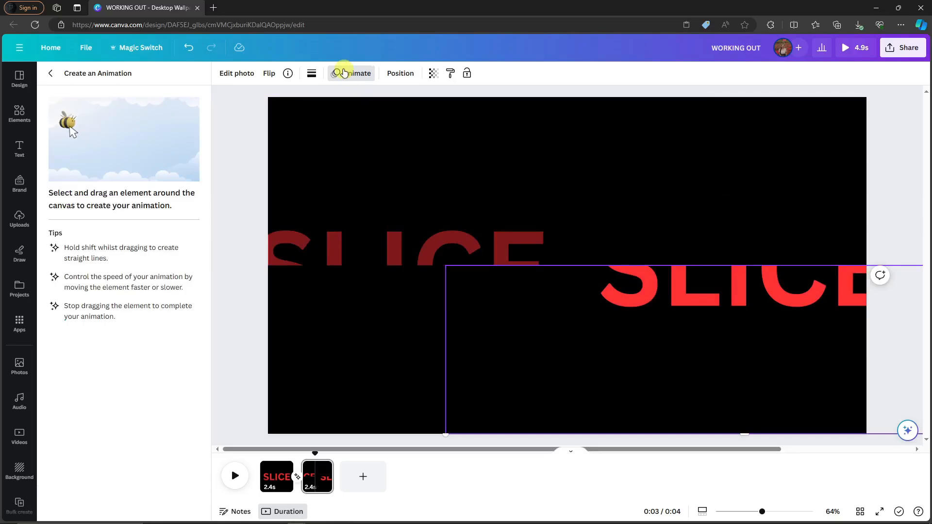
pyautogui.moveTo(668, 305)
pyautogui.mouseDown()
pyautogui.moveTo(791, 387)
pyautogui.moveTo(901, 398)
pyautogui.mouseUp()
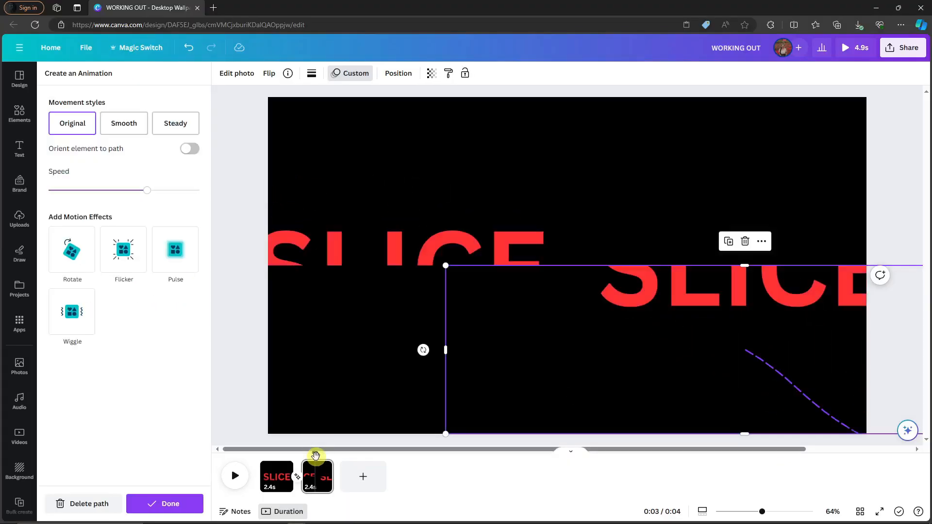
pyautogui.click(235, 475)
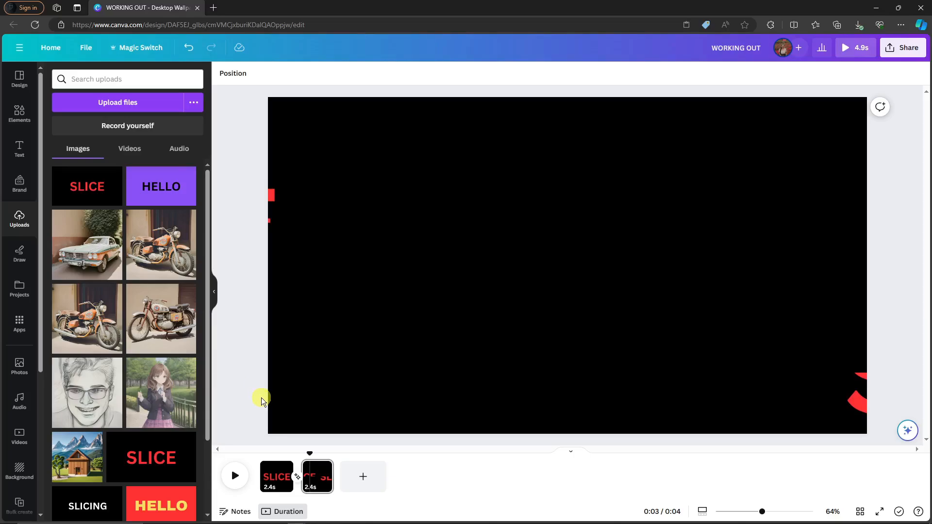
# - Delete both SLICE pages and give the remaining blank page a black background
pyautogui.rightClick(311, 480)
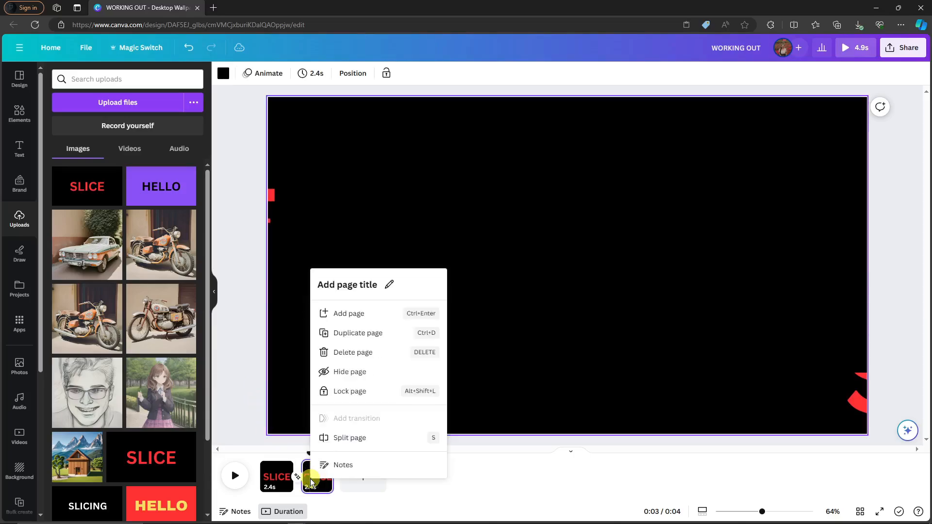
pyautogui.click(358, 352)
pyautogui.rightClick(280, 475)
pyautogui.click(305, 377)
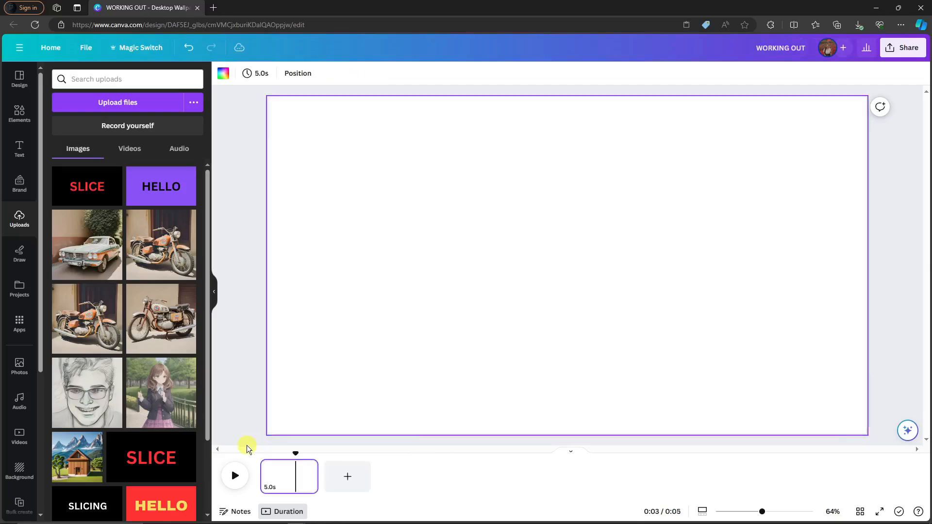
pyautogui.click(274, 470)
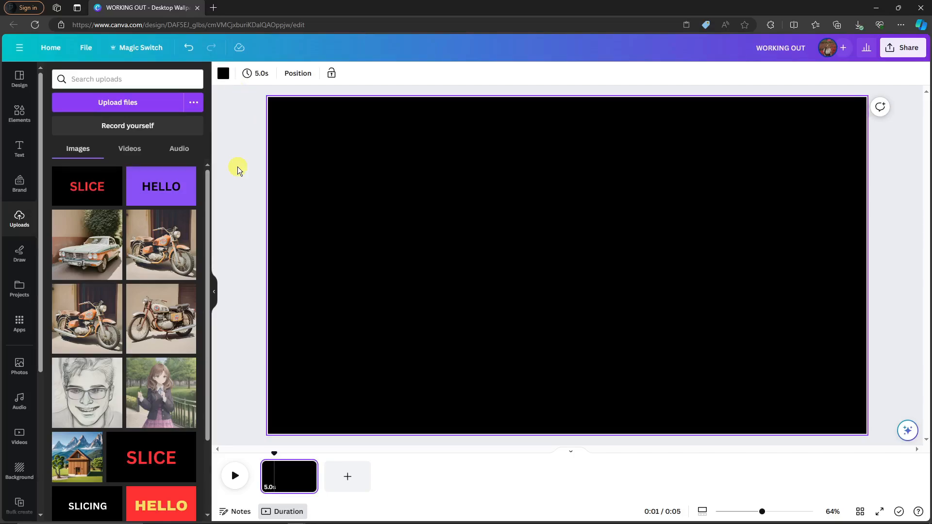
# - Add a heading reading "SHINE" to the black page and enlarge it to about font size 287
pyautogui.click(11, 151)
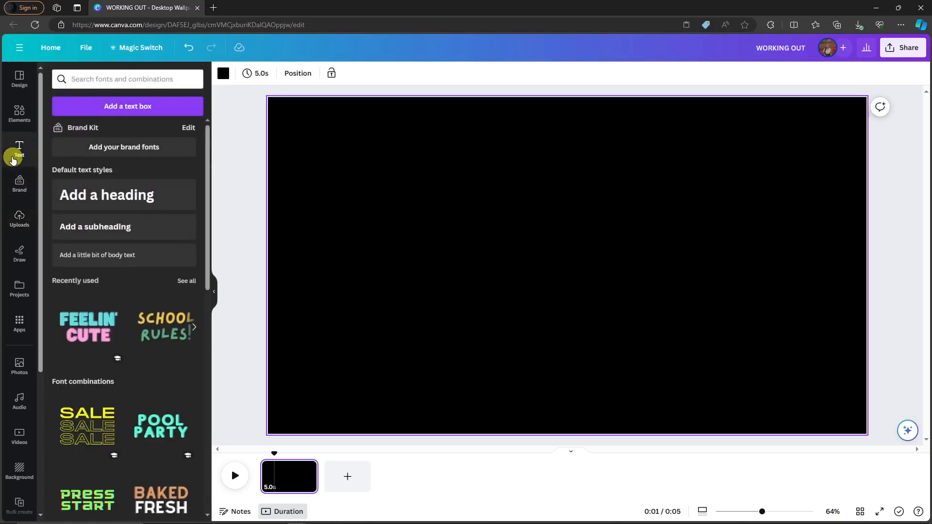
pyautogui.click(142, 194)
pyautogui.write('SHINE')
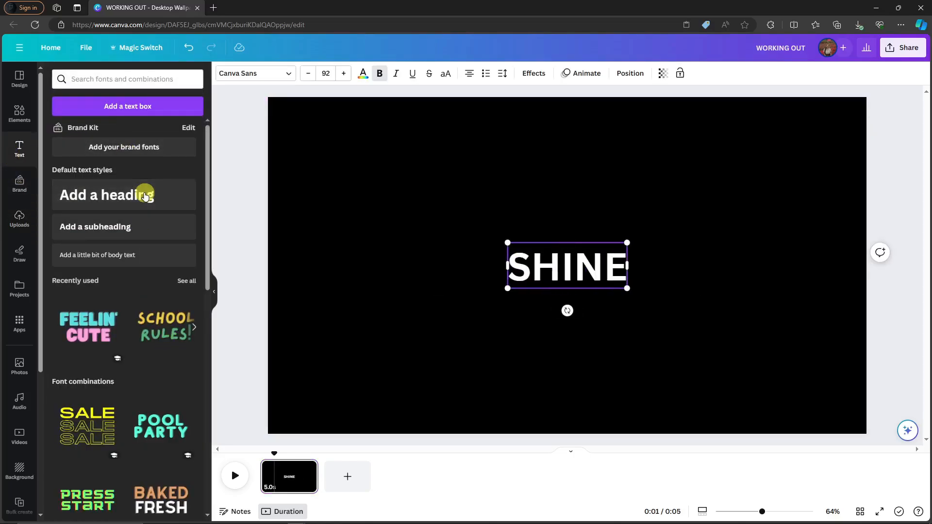
pyautogui.moveTo(627, 288); pyautogui.dragTo(880, 385)
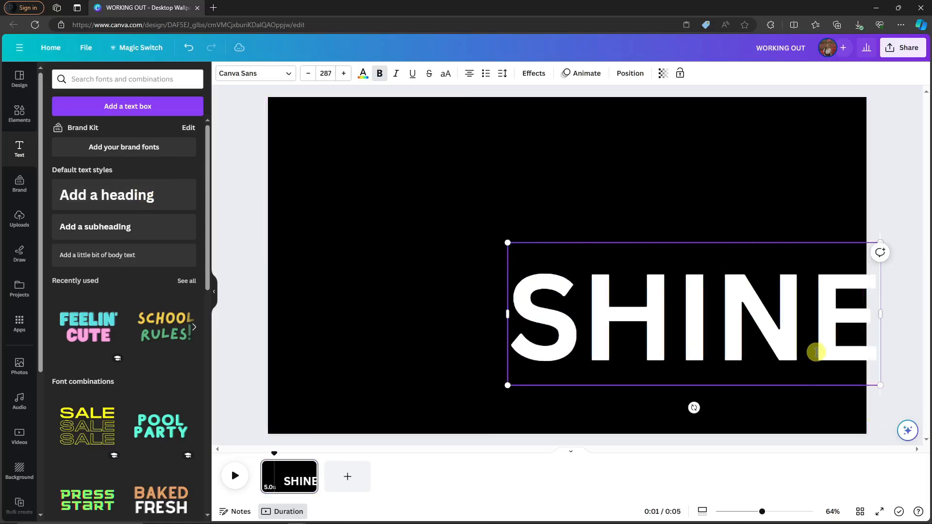
# - Reduce the SHINE heading to about font size 211 and centre it on the page
pyautogui.moveTo(817, 353); pyautogui.dragTo(651, 298)
pyautogui.moveTo(784, 322); pyautogui.dragTo(646, 272)
pyautogui.moveTo(760, 337); pyautogui.dragTo(666, 294)
pyautogui.moveTo(593, 257); pyautogui.dragTo(642, 276)
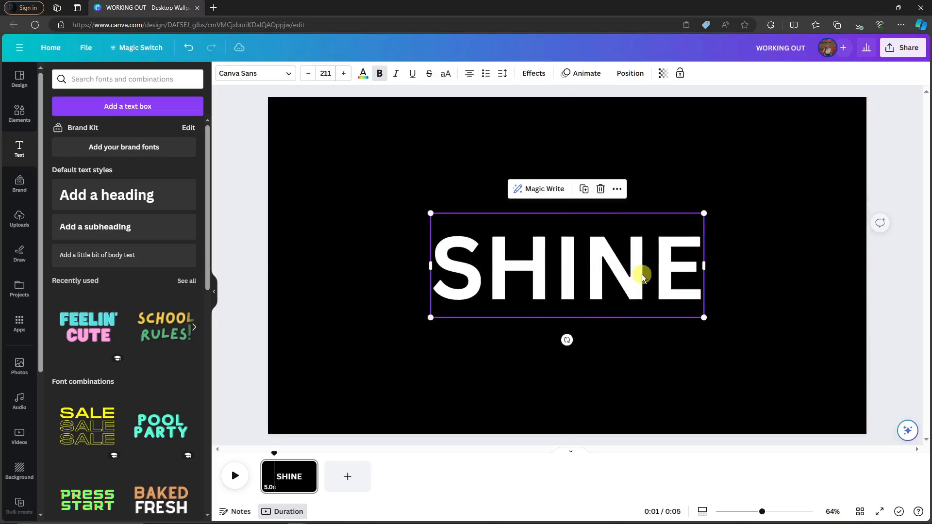
# - Duplicate the SHINE heading twice and align the three copies in a vertical stack, one above and one below the centred one
pyautogui.click(584, 189)
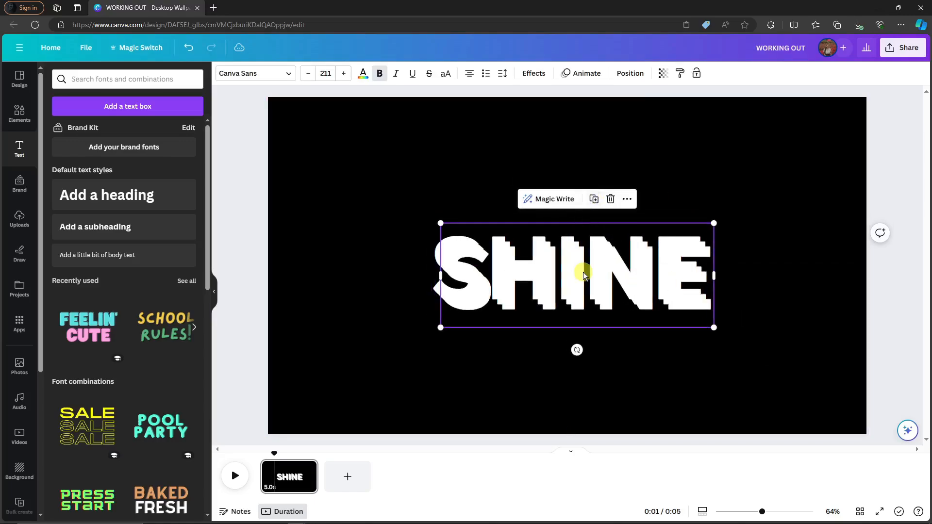
pyautogui.moveTo(584, 275); pyautogui.dragTo(574, 358)
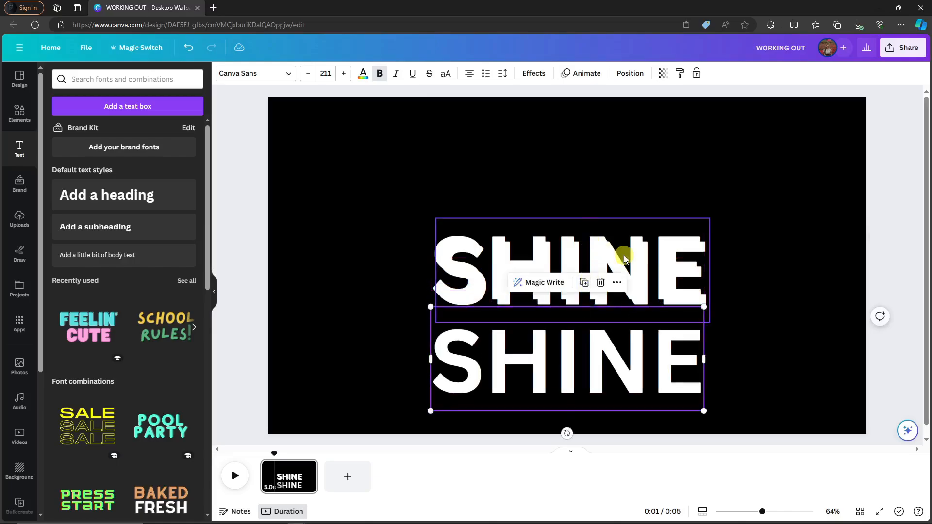
pyautogui.moveTo(625, 259); pyautogui.dragTo(618, 150)
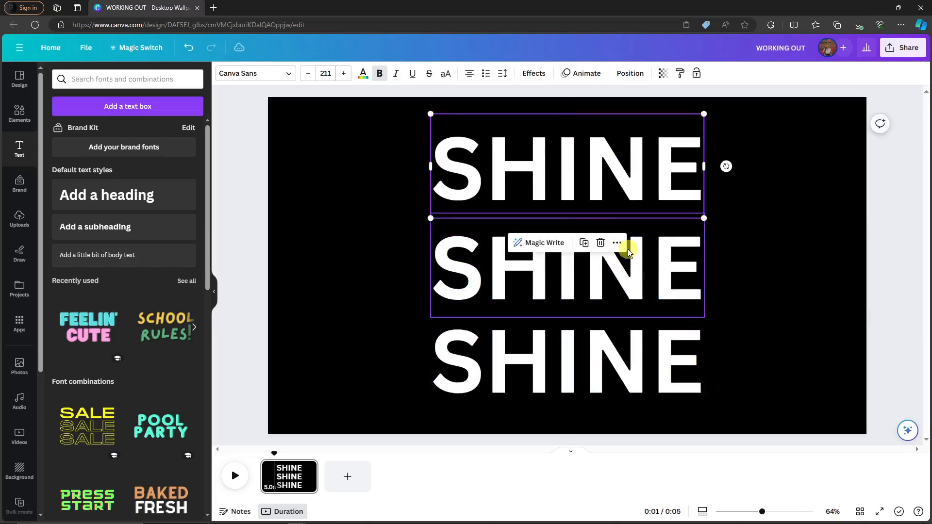
pyautogui.moveTo(628, 252); pyautogui.dragTo(629, 272)
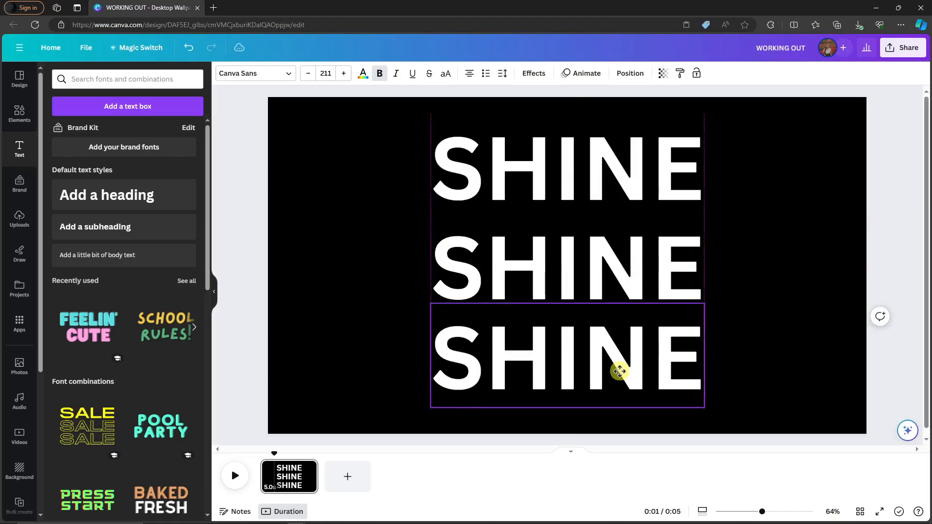
pyautogui.moveTo(620, 372); pyautogui.dragTo(618, 386)
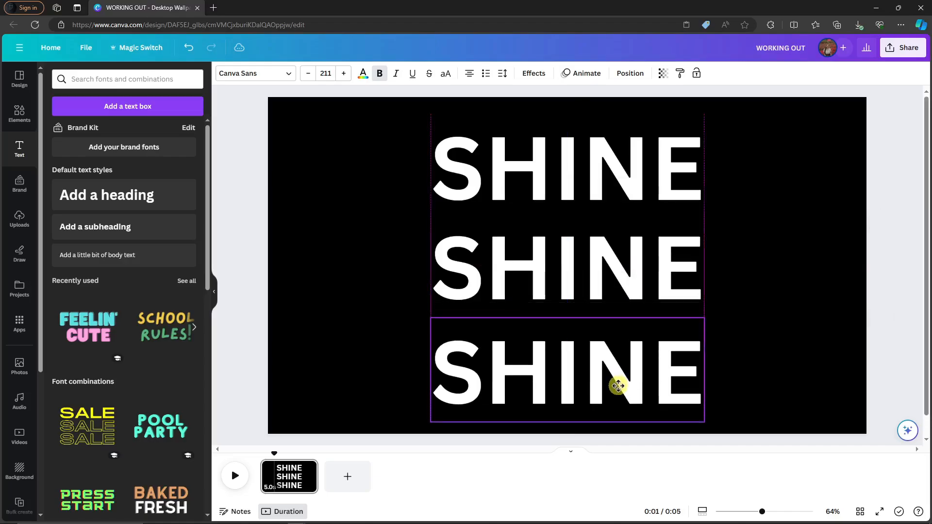
# - Recolour the upper SHINE text with the default solid yellow
pyautogui.click(546, 192)
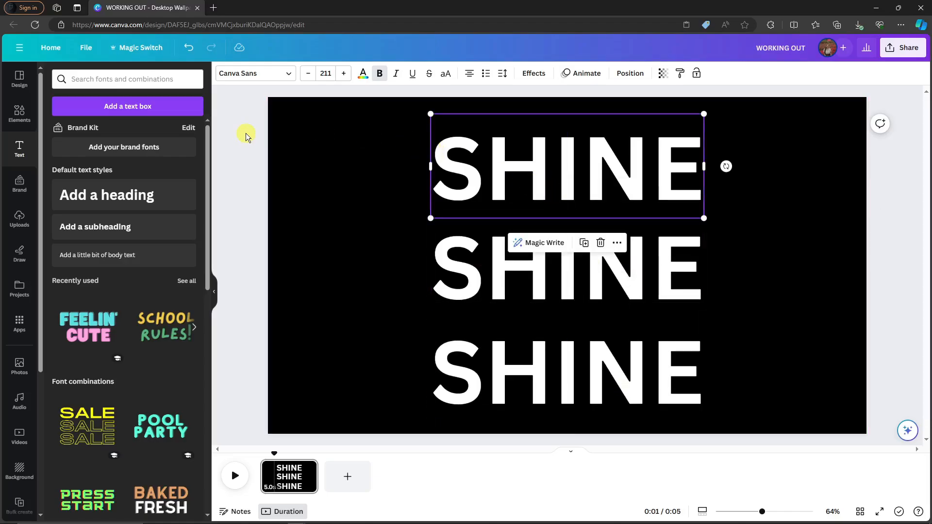
pyautogui.click(472, 281)
pyautogui.click(466, 179)
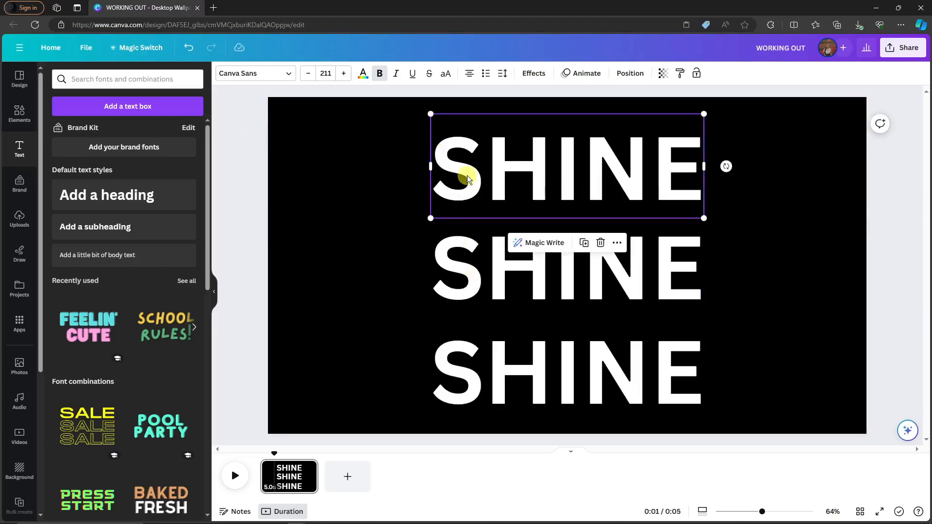
pyautogui.doubleClick(434, 133)
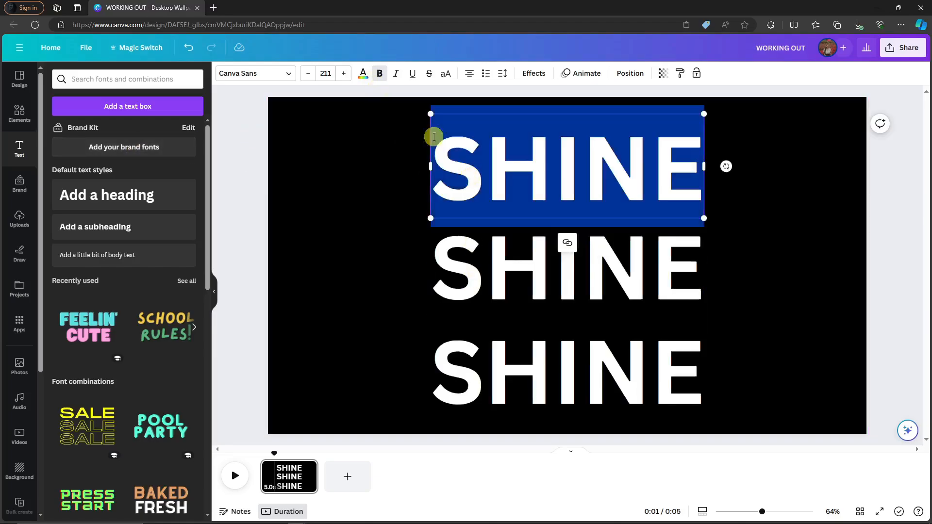
pyautogui.click(362, 73)
pyautogui.click(134, 342)
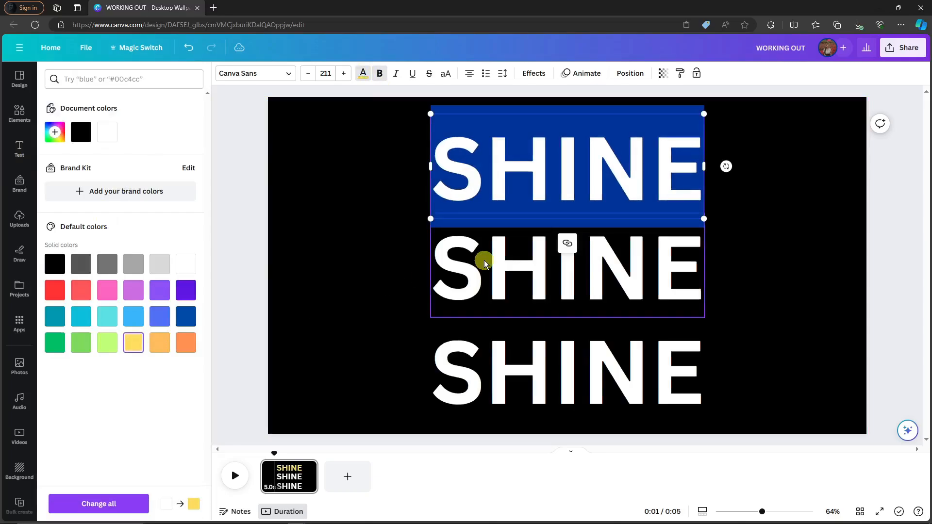
# - Recolour the middle and lower SHINE texts with the same yellow
pyautogui.click(482, 260)
pyautogui.doubleClick(483, 260)
pyautogui.click(362, 73)
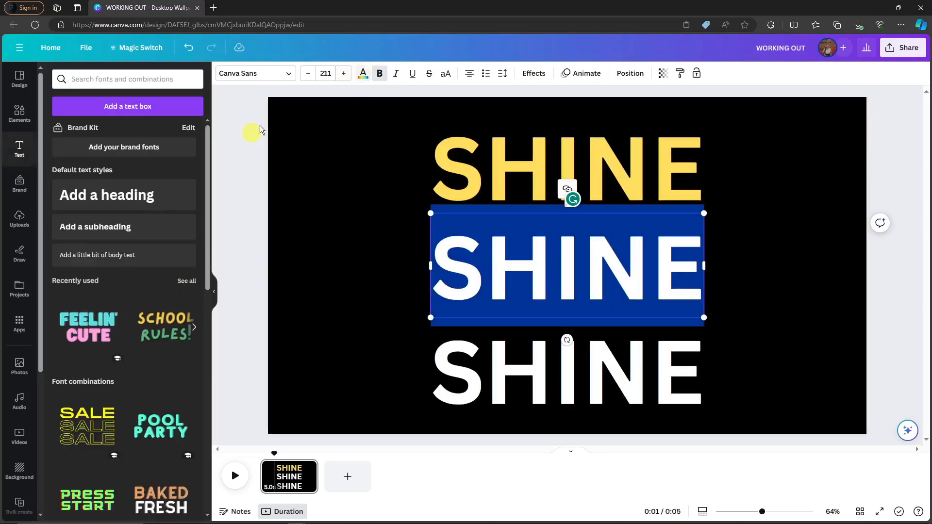
pyautogui.click(363, 73)
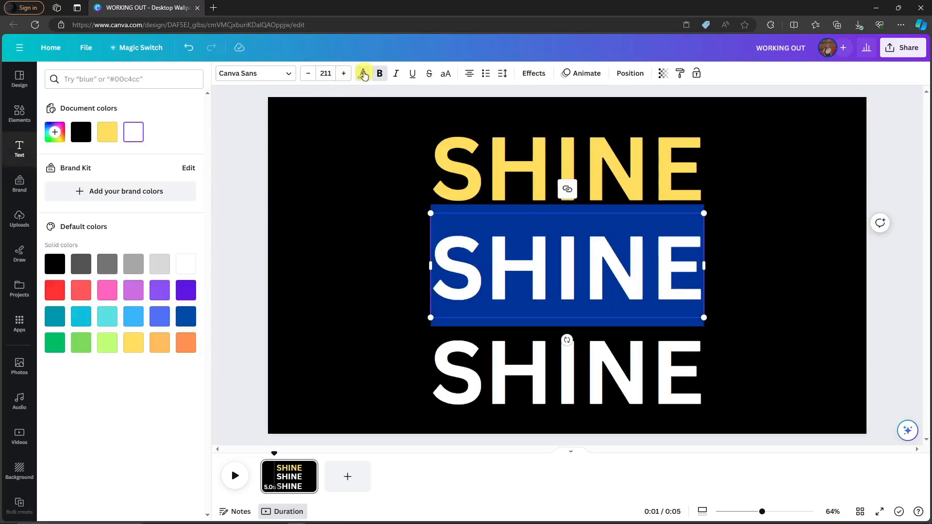
pyautogui.click(134, 342)
pyautogui.click(568, 391)
pyautogui.doubleClick(568, 391)
pyautogui.click(362, 73)
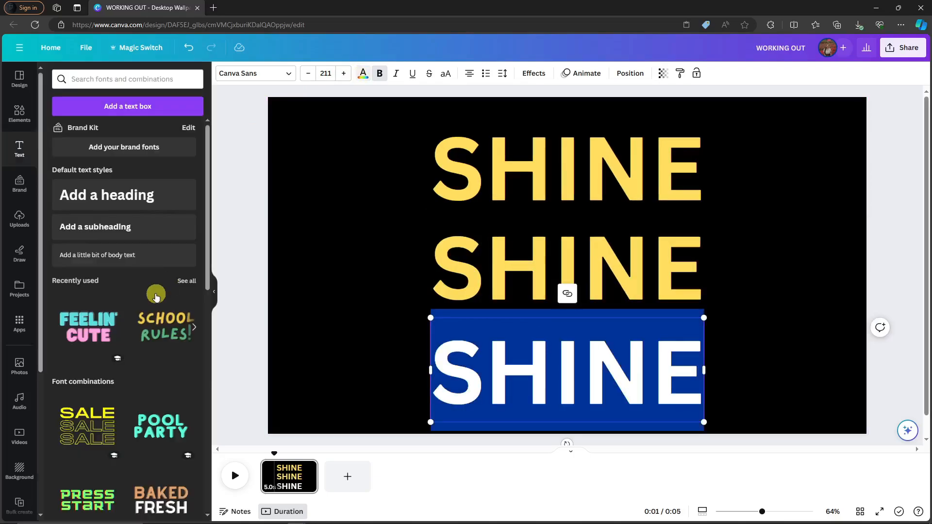
pyautogui.click(364, 73)
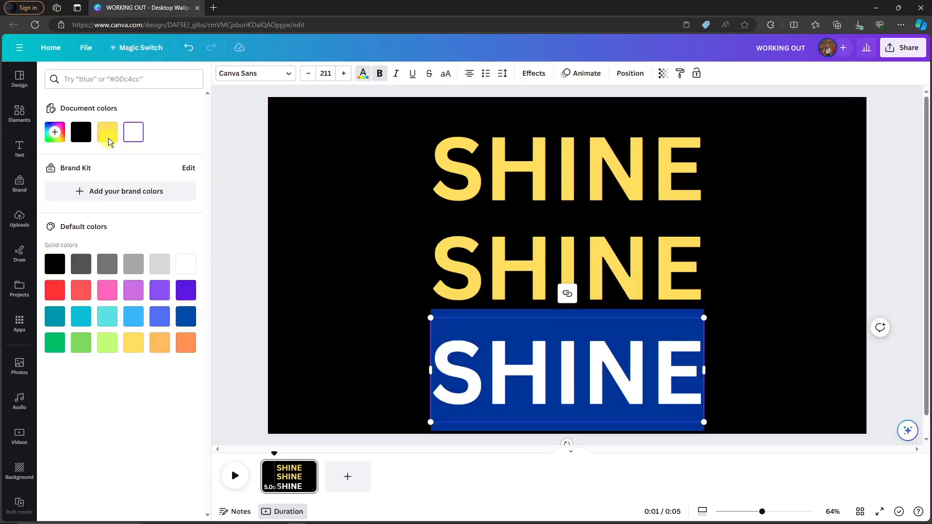
pyautogui.click(896, 202)
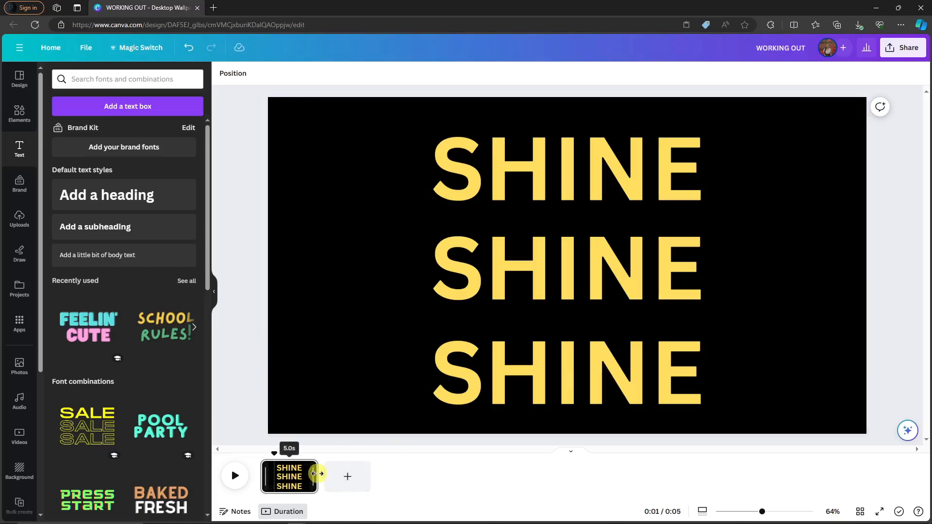
# - Shorten the page's duration to 3.0 seconds
pyautogui.moveTo(317, 474); pyautogui.dragTo(295, 474)
pyautogui.click(905, 174)
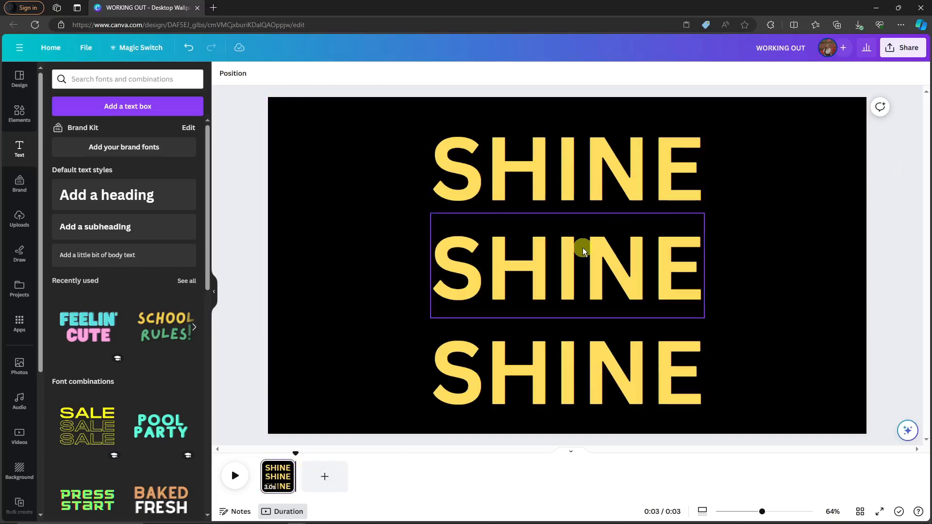
# - Recolour the upper SHINE text white and place it exactly over the middle yellow copy
pyautogui.moveTo(604, 176)
pyautogui.mouseDown()
pyautogui.moveTo(597, 208)
pyautogui.moveTo(605, 235)
pyautogui.moveTo(598, 180)
pyautogui.mouseUp()
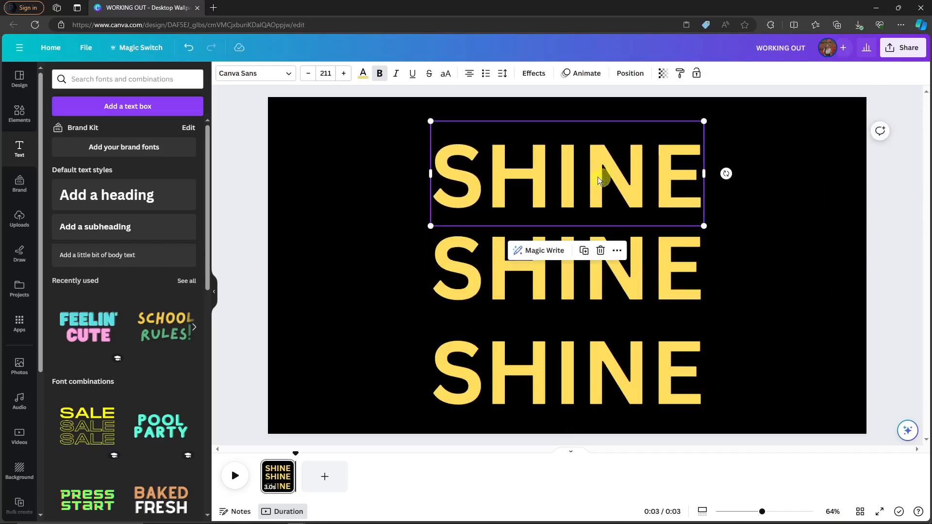
pyautogui.click(363, 74)
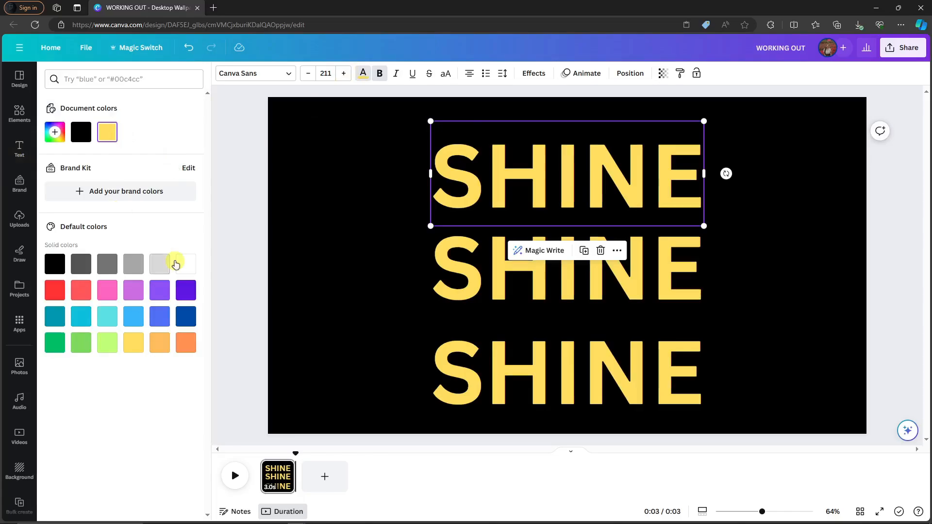
pyautogui.click(186, 264)
pyautogui.moveTo(579, 146); pyautogui.dragTo(580, 241)
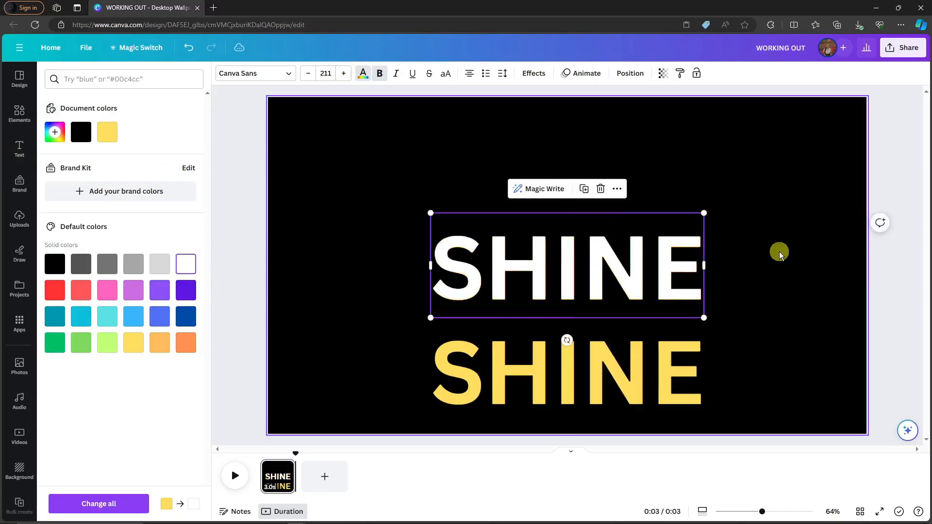
pyautogui.click(904, 266)
# - Give the white SHINE text a Wipe animation on enter, running rightward at the lowest speed
pyautogui.click(587, 73)
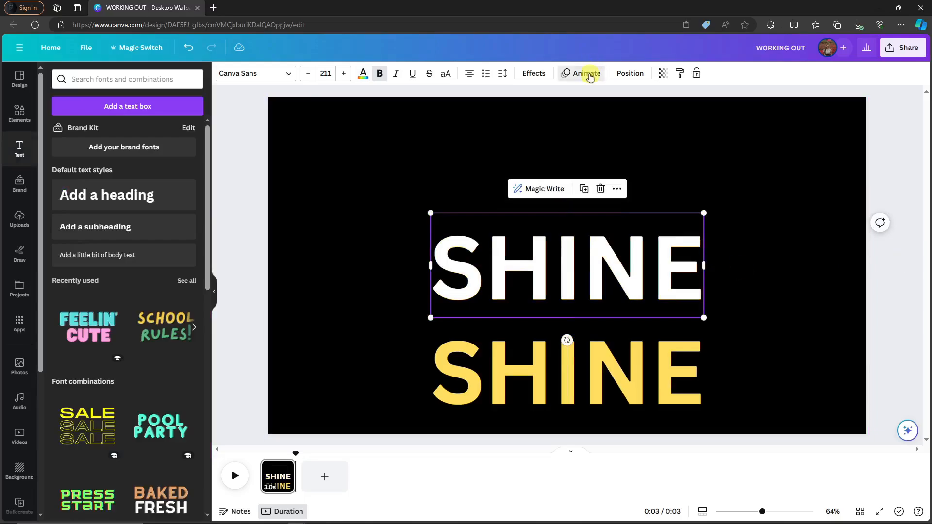
pyautogui.click(121, 244)
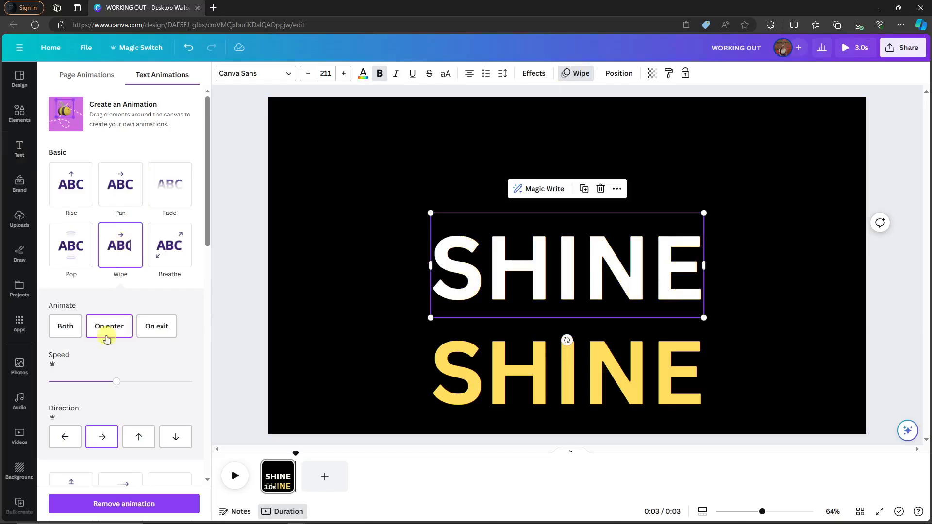
pyautogui.moveTo(115, 381); pyautogui.dragTo(49, 382)
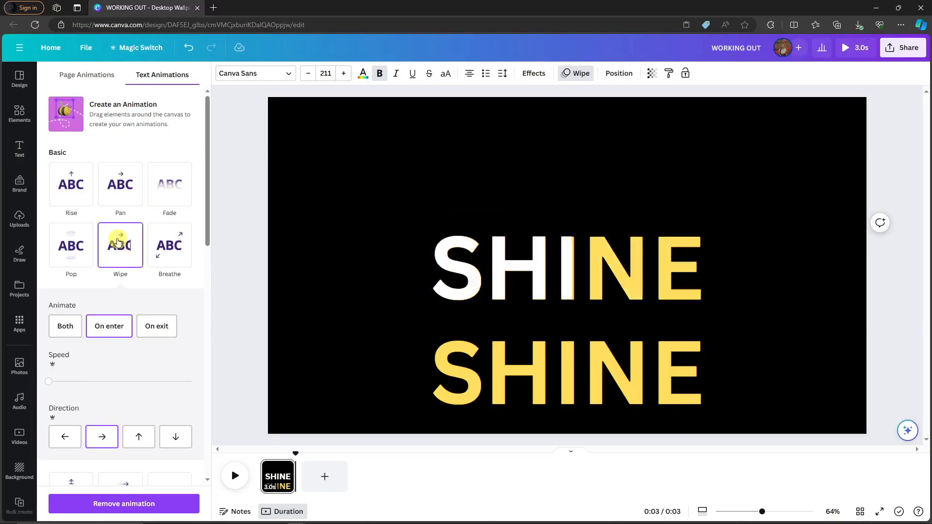
# - Place the lower yellow SHINE exactly over the white text and give it a rightward Wipe on enter at the lowest speed
pyautogui.click(537, 391)
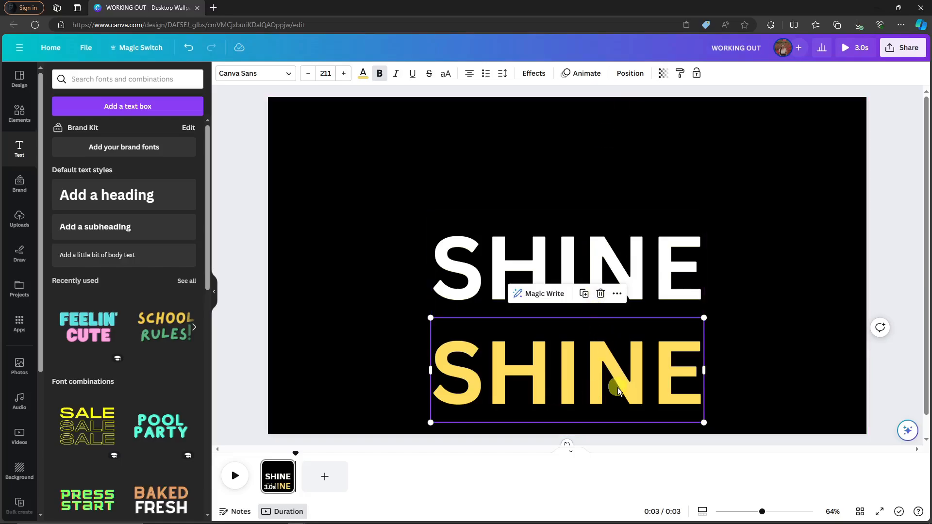
pyautogui.moveTo(615, 387); pyautogui.dragTo(620, 281)
pyautogui.click(586, 74)
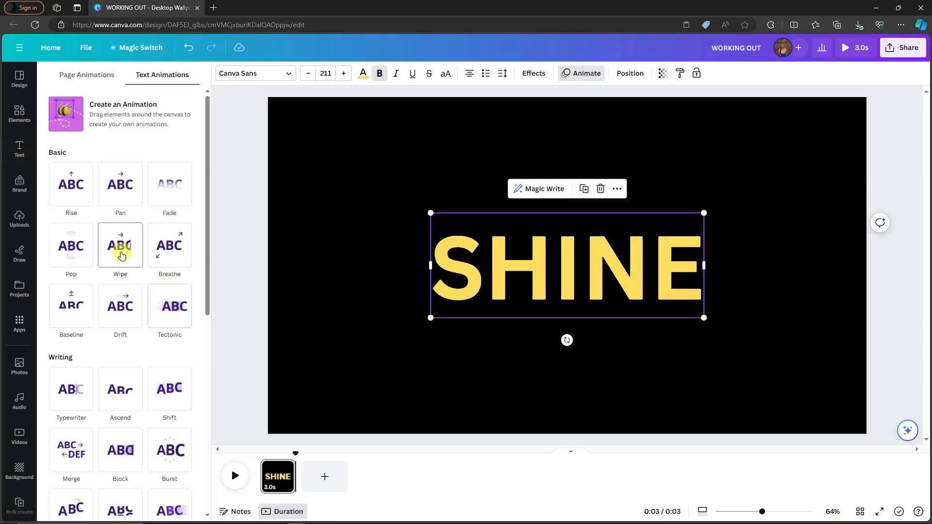
pyautogui.click(120, 253)
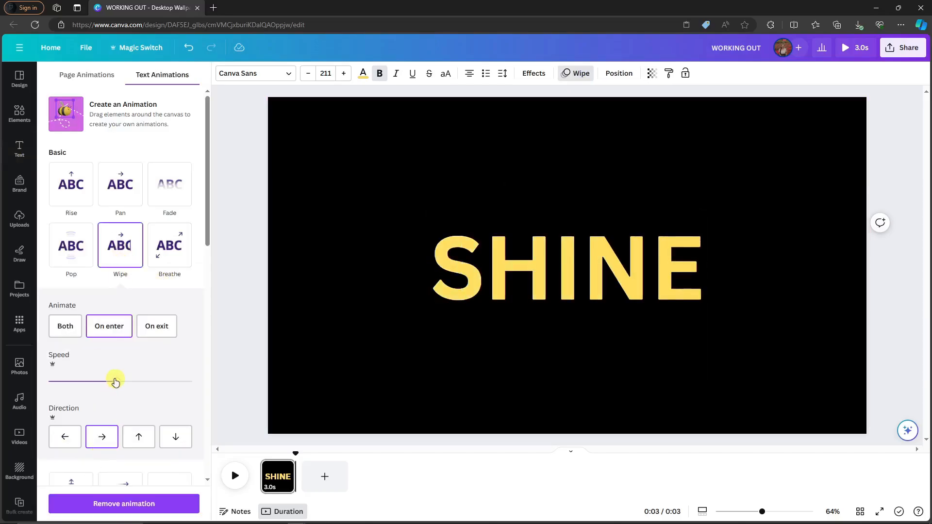
pyautogui.moveTo(115, 382); pyautogui.dragTo(37, 378)
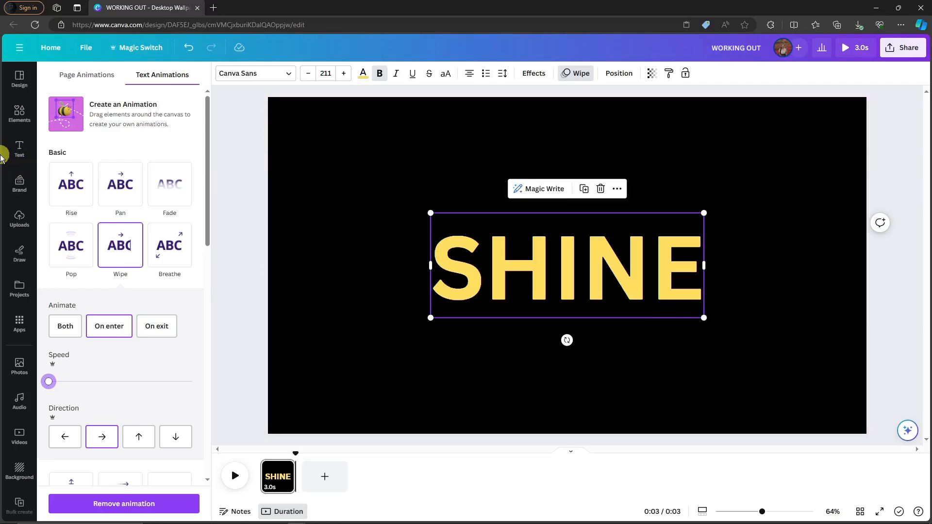
# - Search the elements library for "shine" and limit the results to graphics
pyautogui.click(21, 115)
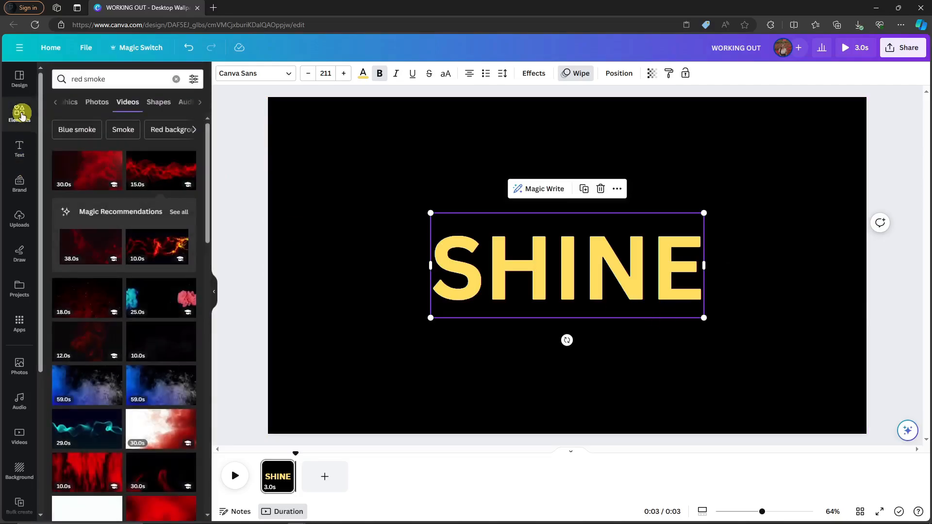
pyautogui.click(176, 79)
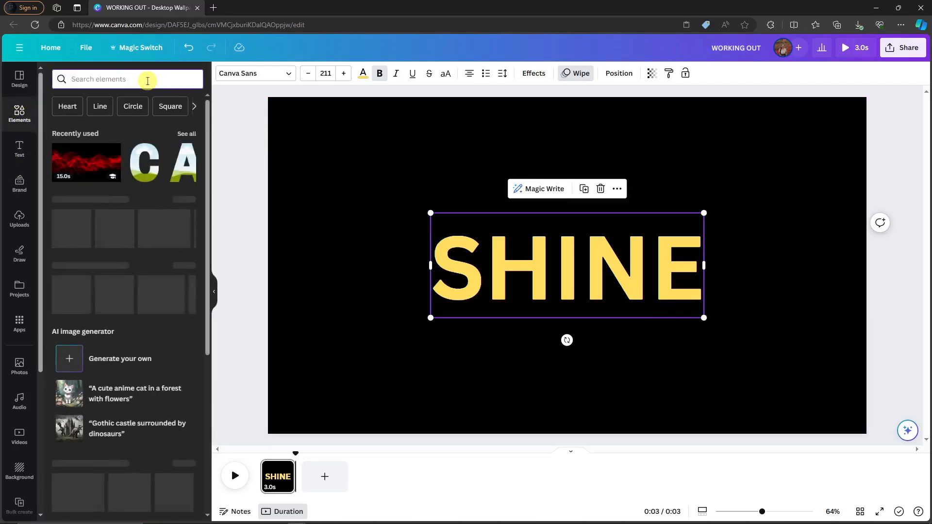
pyautogui.write('shine')
pyautogui.press('Return')
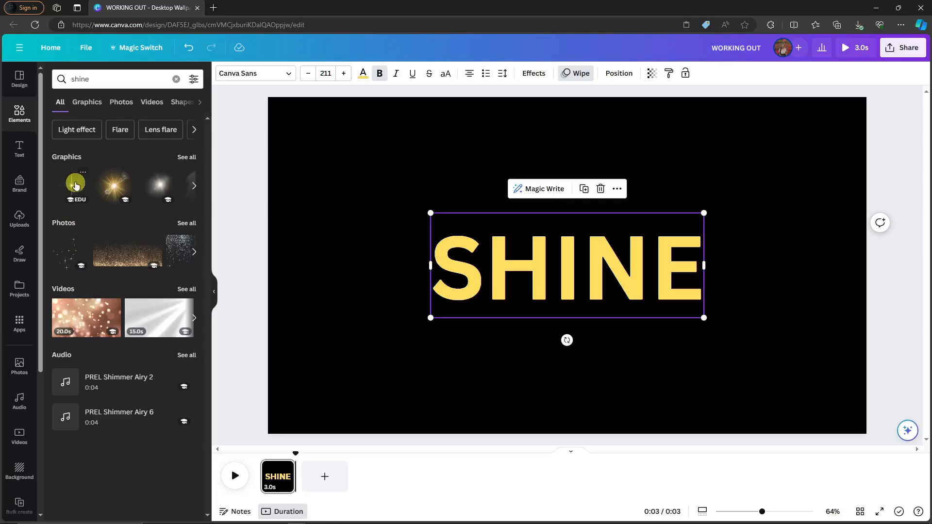
pyautogui.click(154, 103)
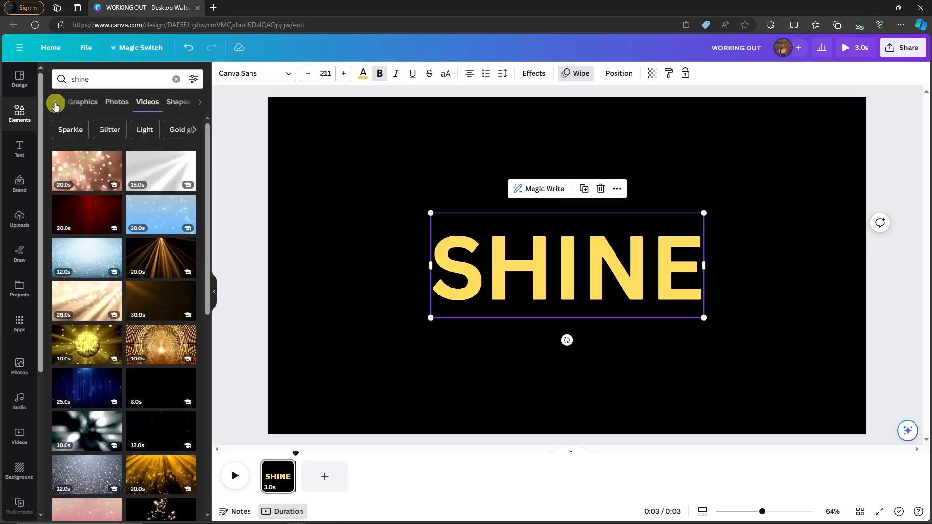
pyautogui.click(56, 104)
pyautogui.click(90, 103)
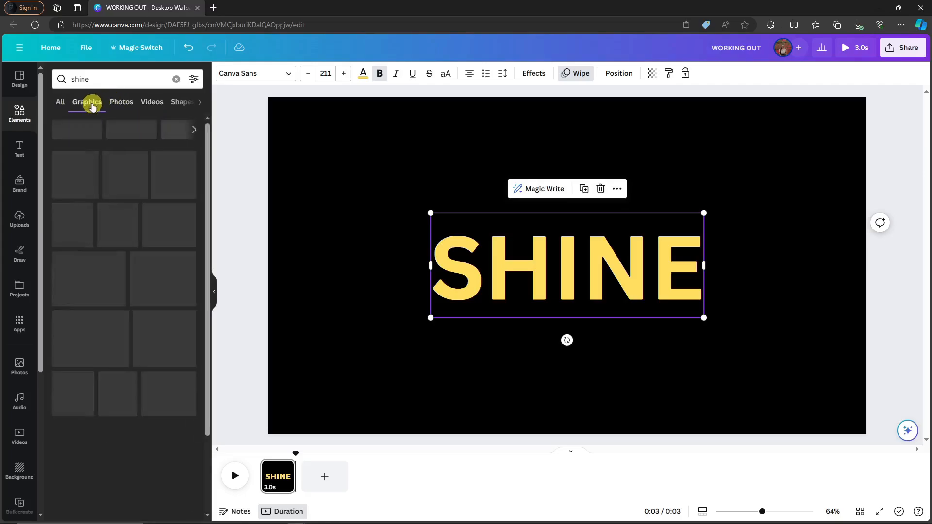
# - Add the animated white four-point sparkle graphic twice and spread the two copies over the left and right parts of the SHINE text
pyautogui.click(109, 78)
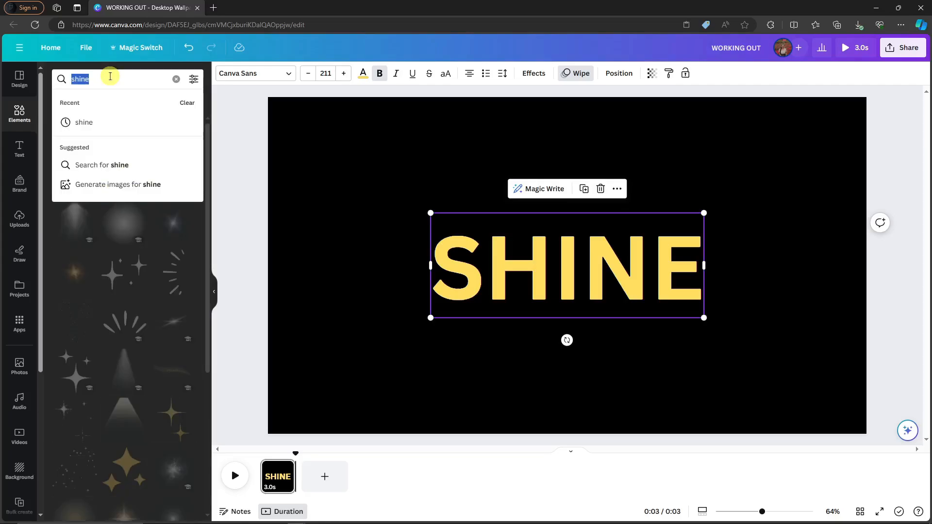
pyautogui.click(108, 392)
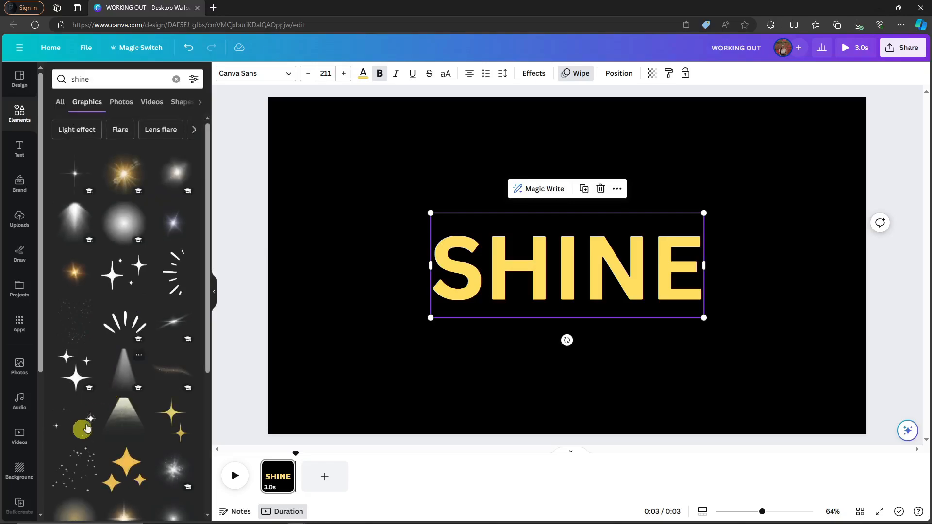
pyautogui.click(78, 423)
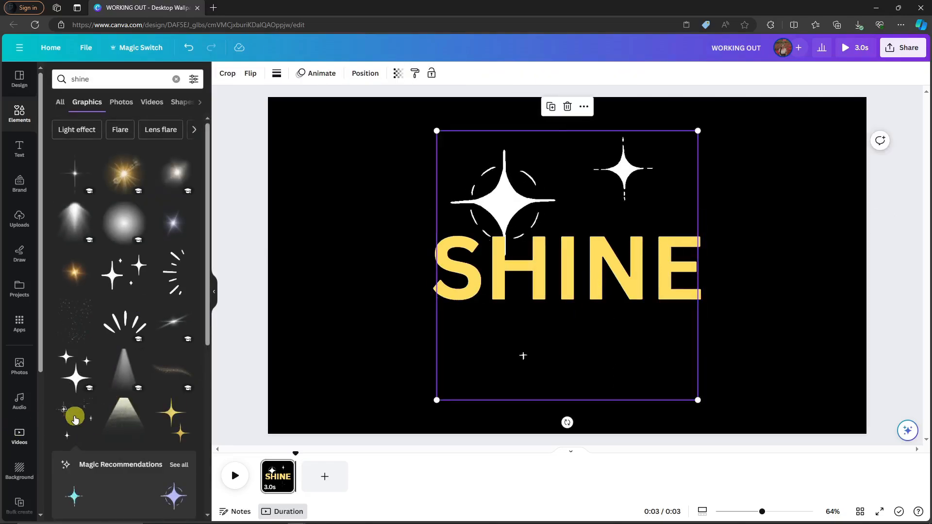
pyautogui.moveTo(578, 336); pyautogui.dragTo(693, 340)
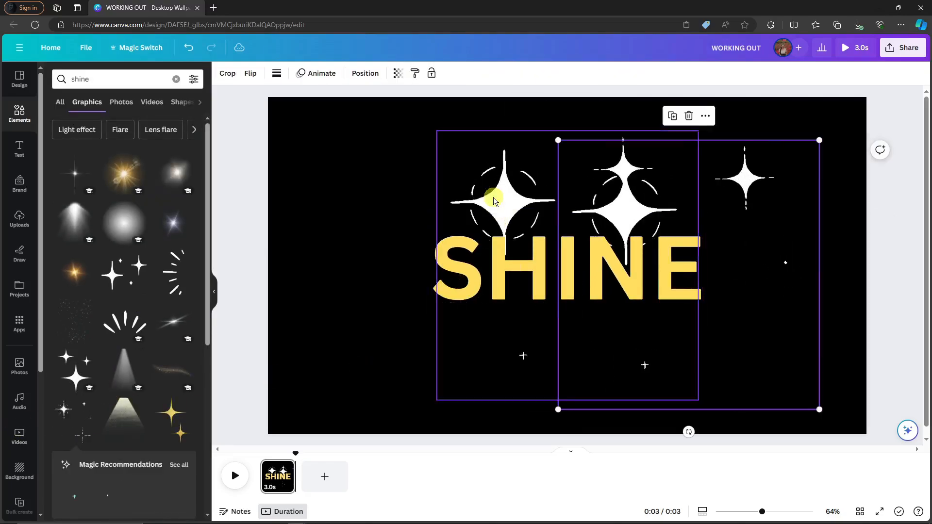
pyautogui.moveTo(466, 193); pyautogui.dragTo(432, 189)
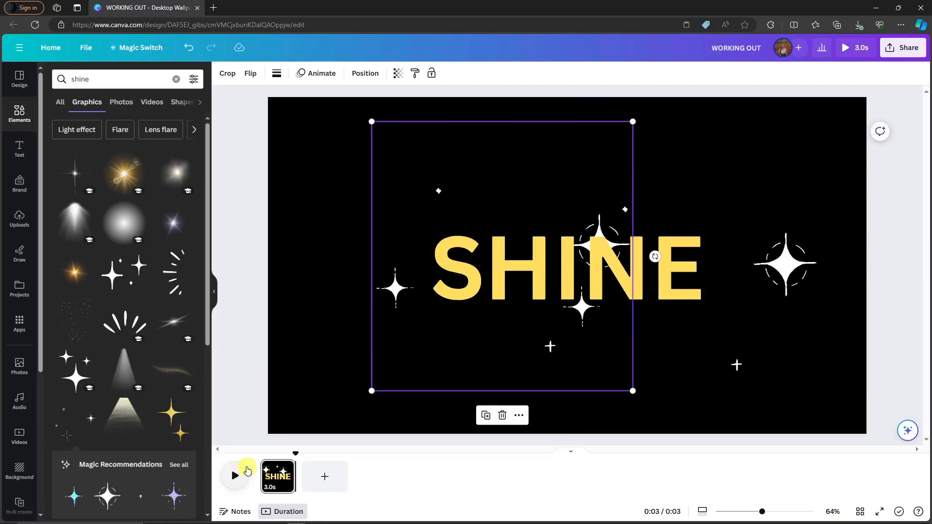
# - Play the page repeatedly to review the SHINE wipe animation together with the sparkles
pyautogui.click(235, 475)
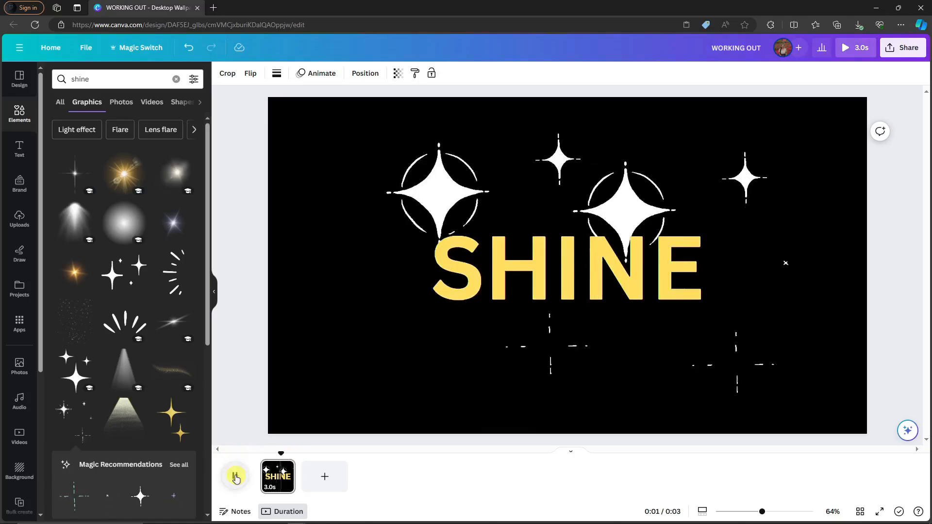
pyautogui.click(235, 476)
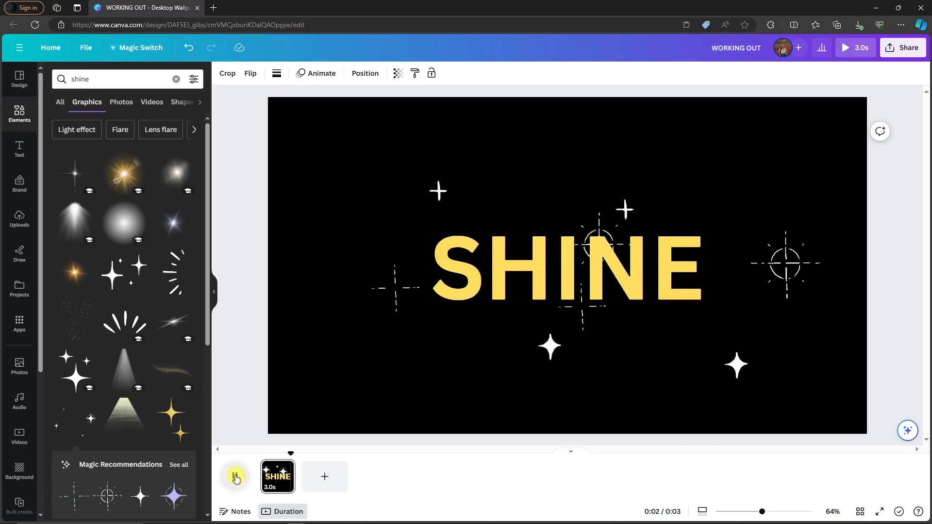
pyautogui.click(235, 476)
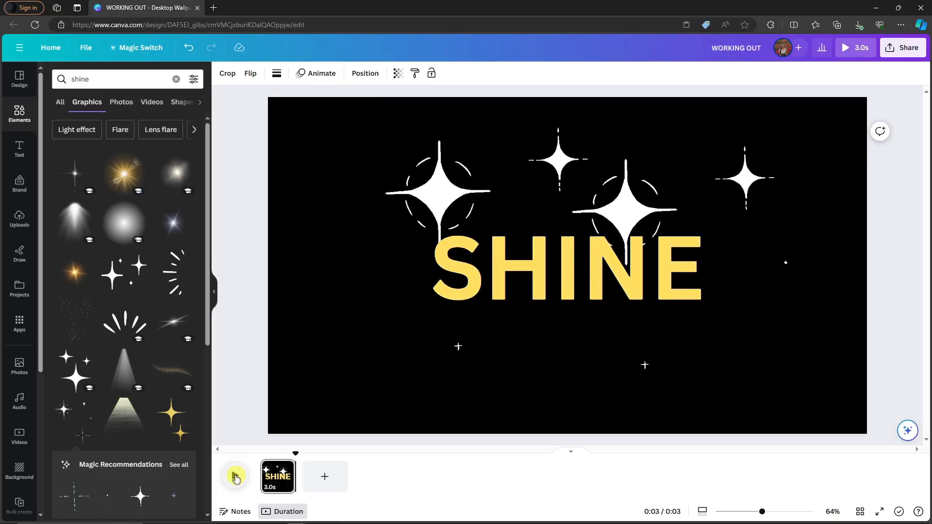
pyautogui.click(236, 476)
pyautogui.click(236, 476)
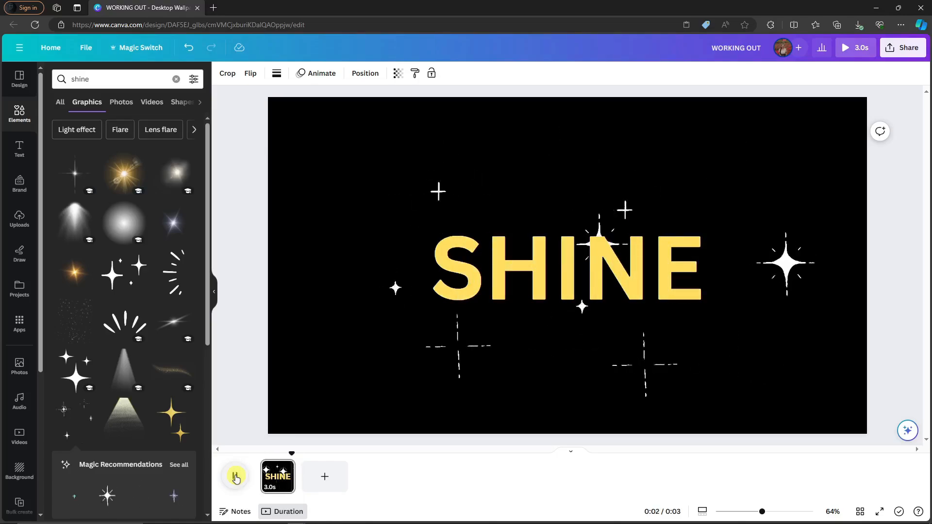
pyautogui.click(235, 477)
pyautogui.click(235, 477)
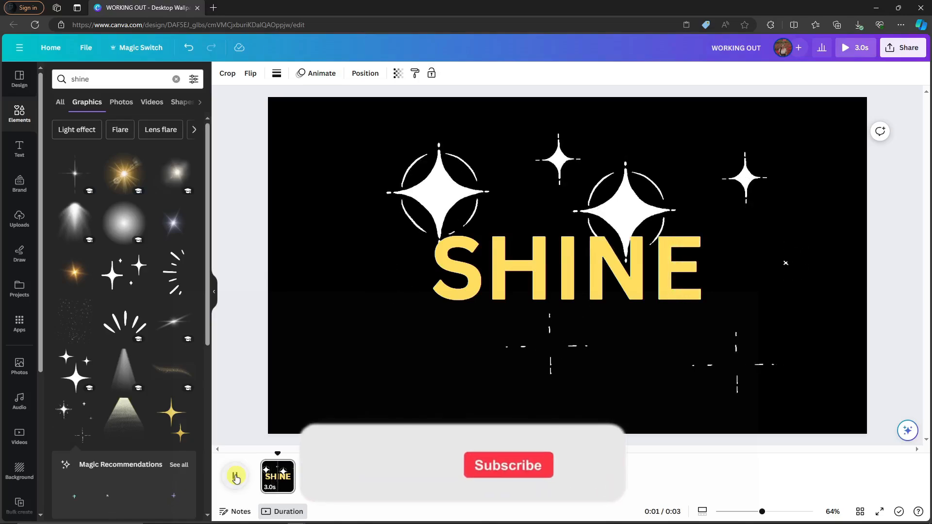